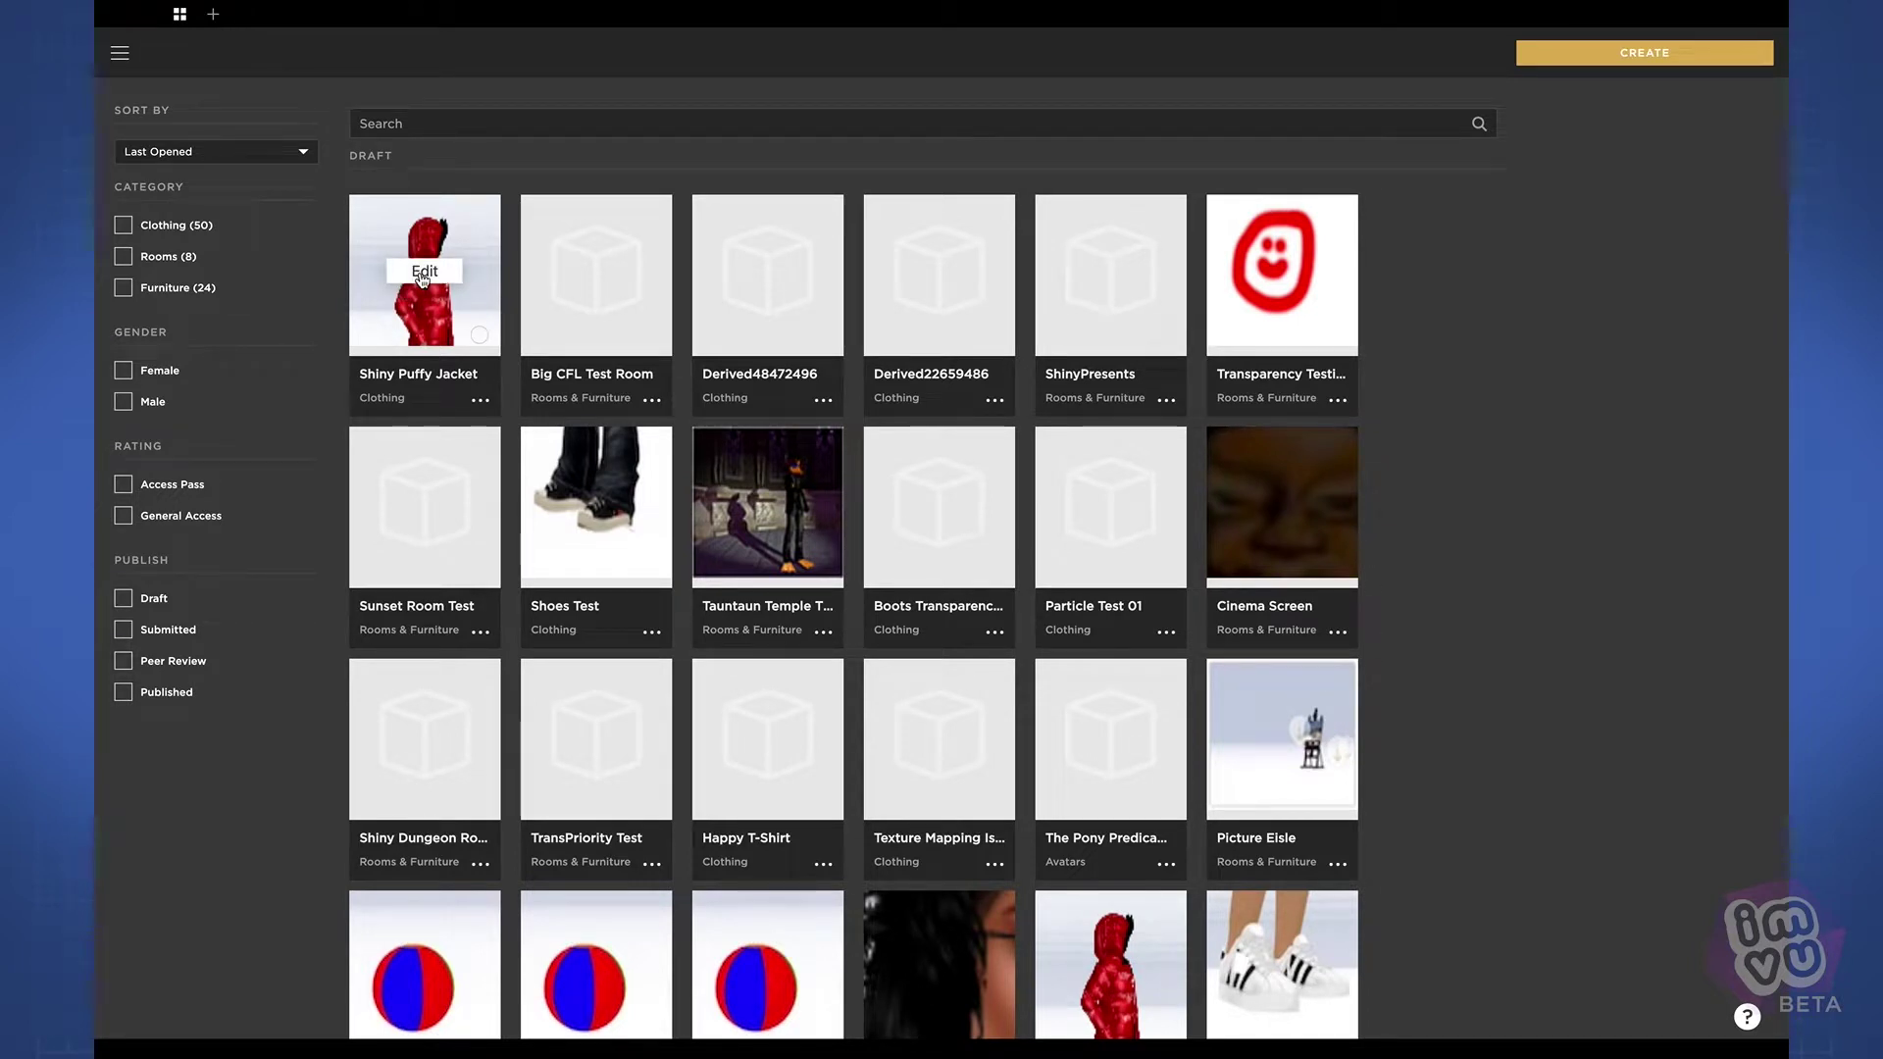
Open the Shiny Puffy Jacket draft in the editor from the Draft list
left_click(423, 272)
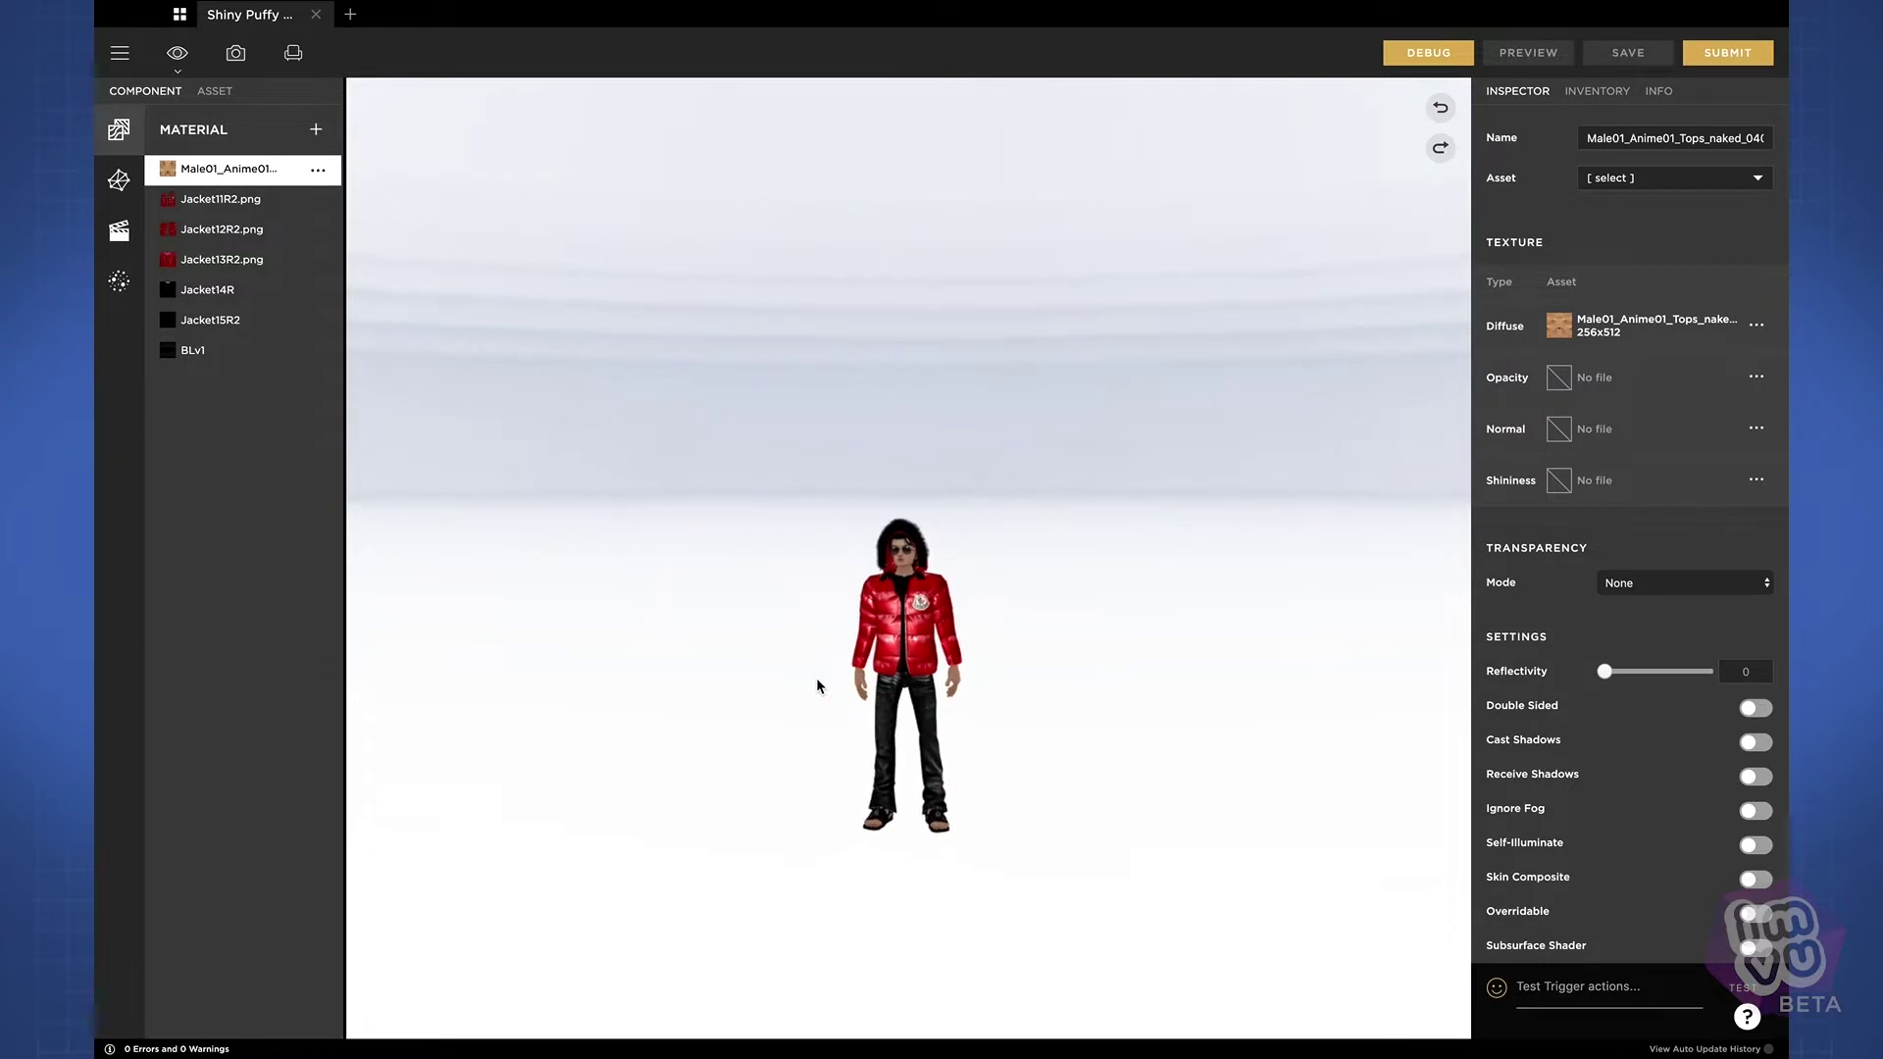
Zoom and orbit the 3D view in close on the avatar's red jacket
scroll(816, 679, "up", 5)
left_click_drag(819, 684, 881, 677)
scroll(881, 677, "up", 3)
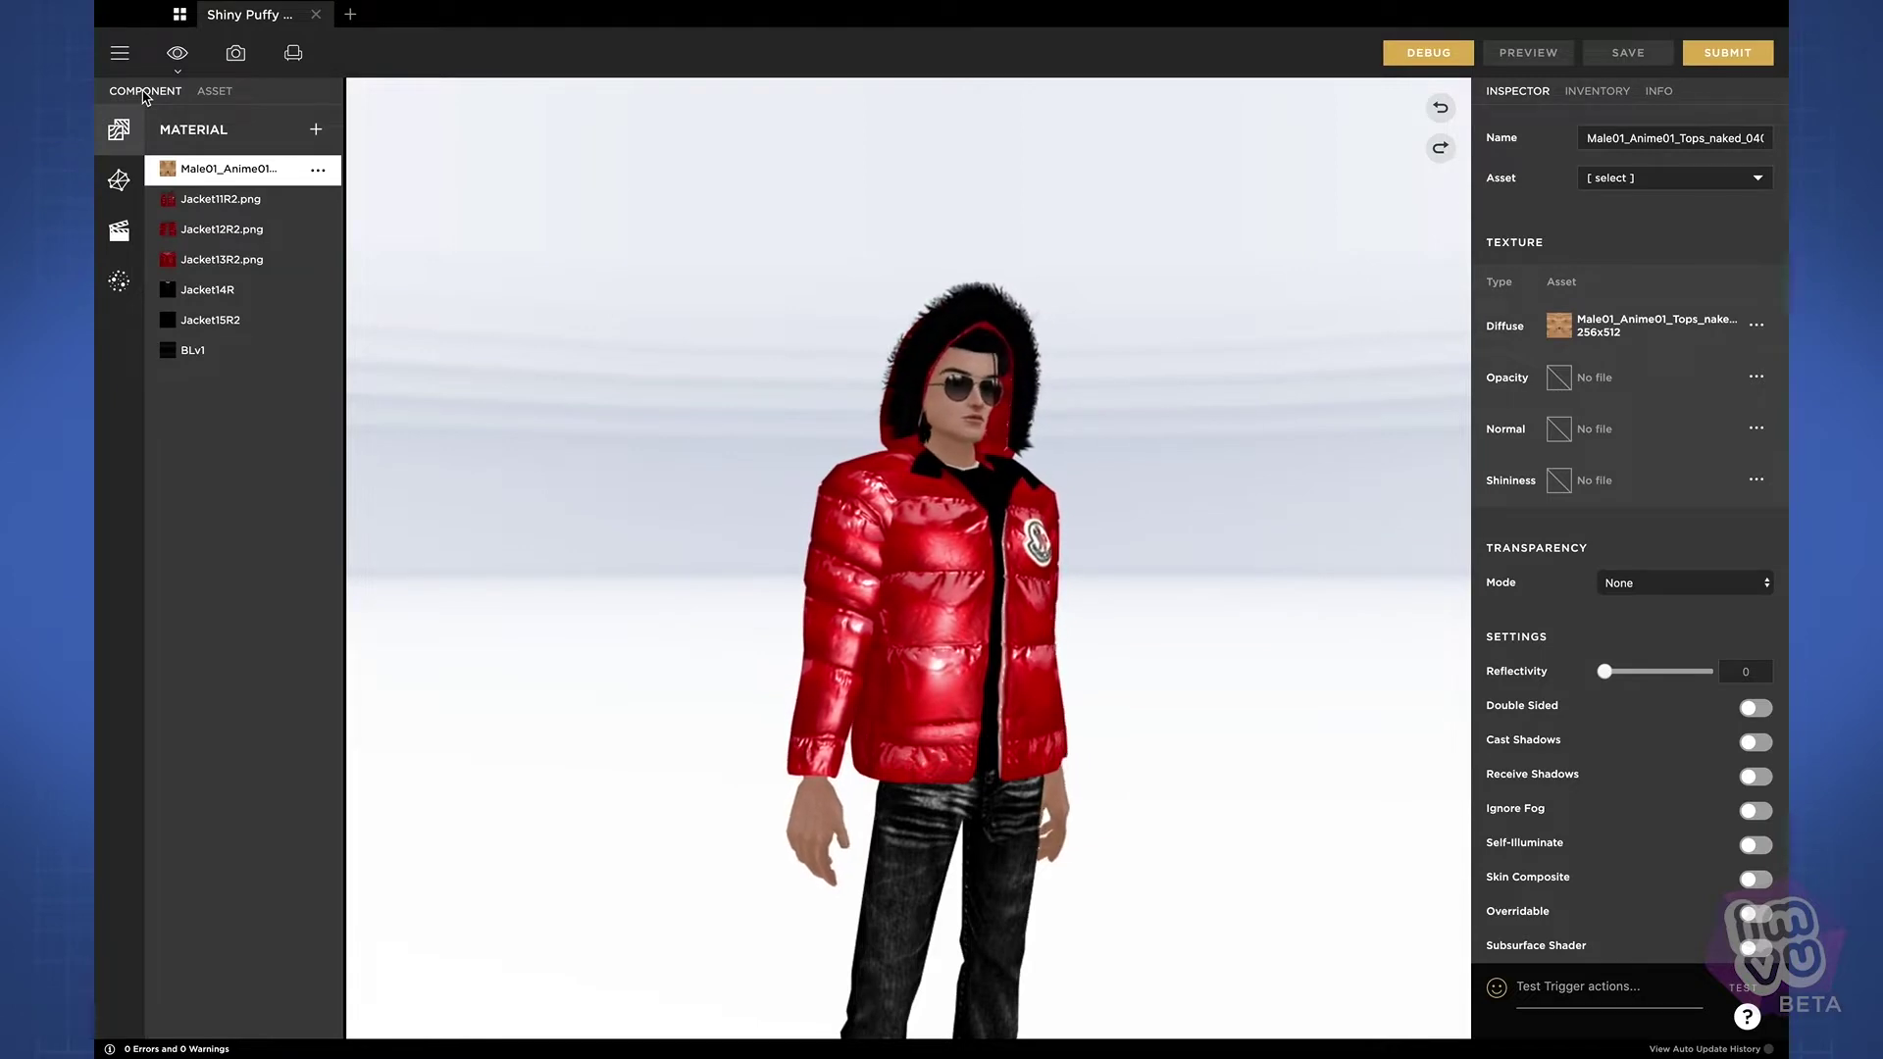
left_click(119, 181)
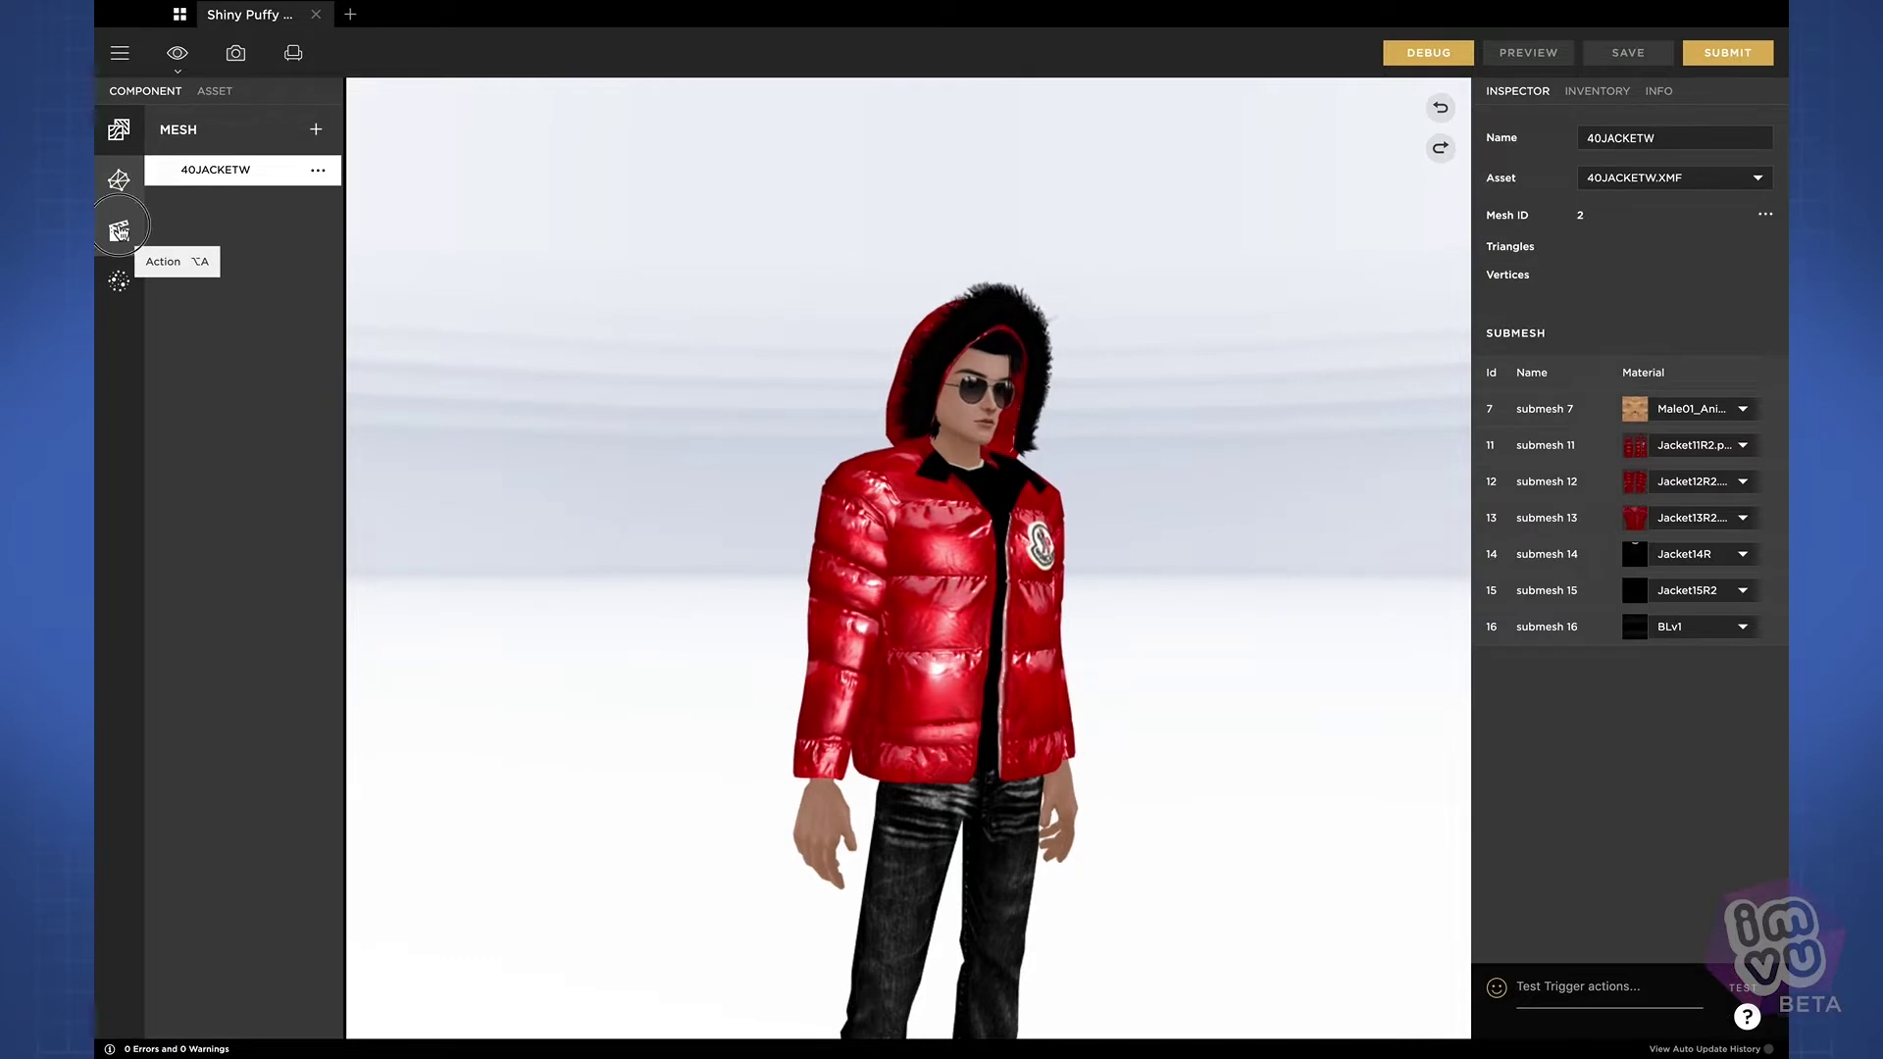
left_click(119, 232)
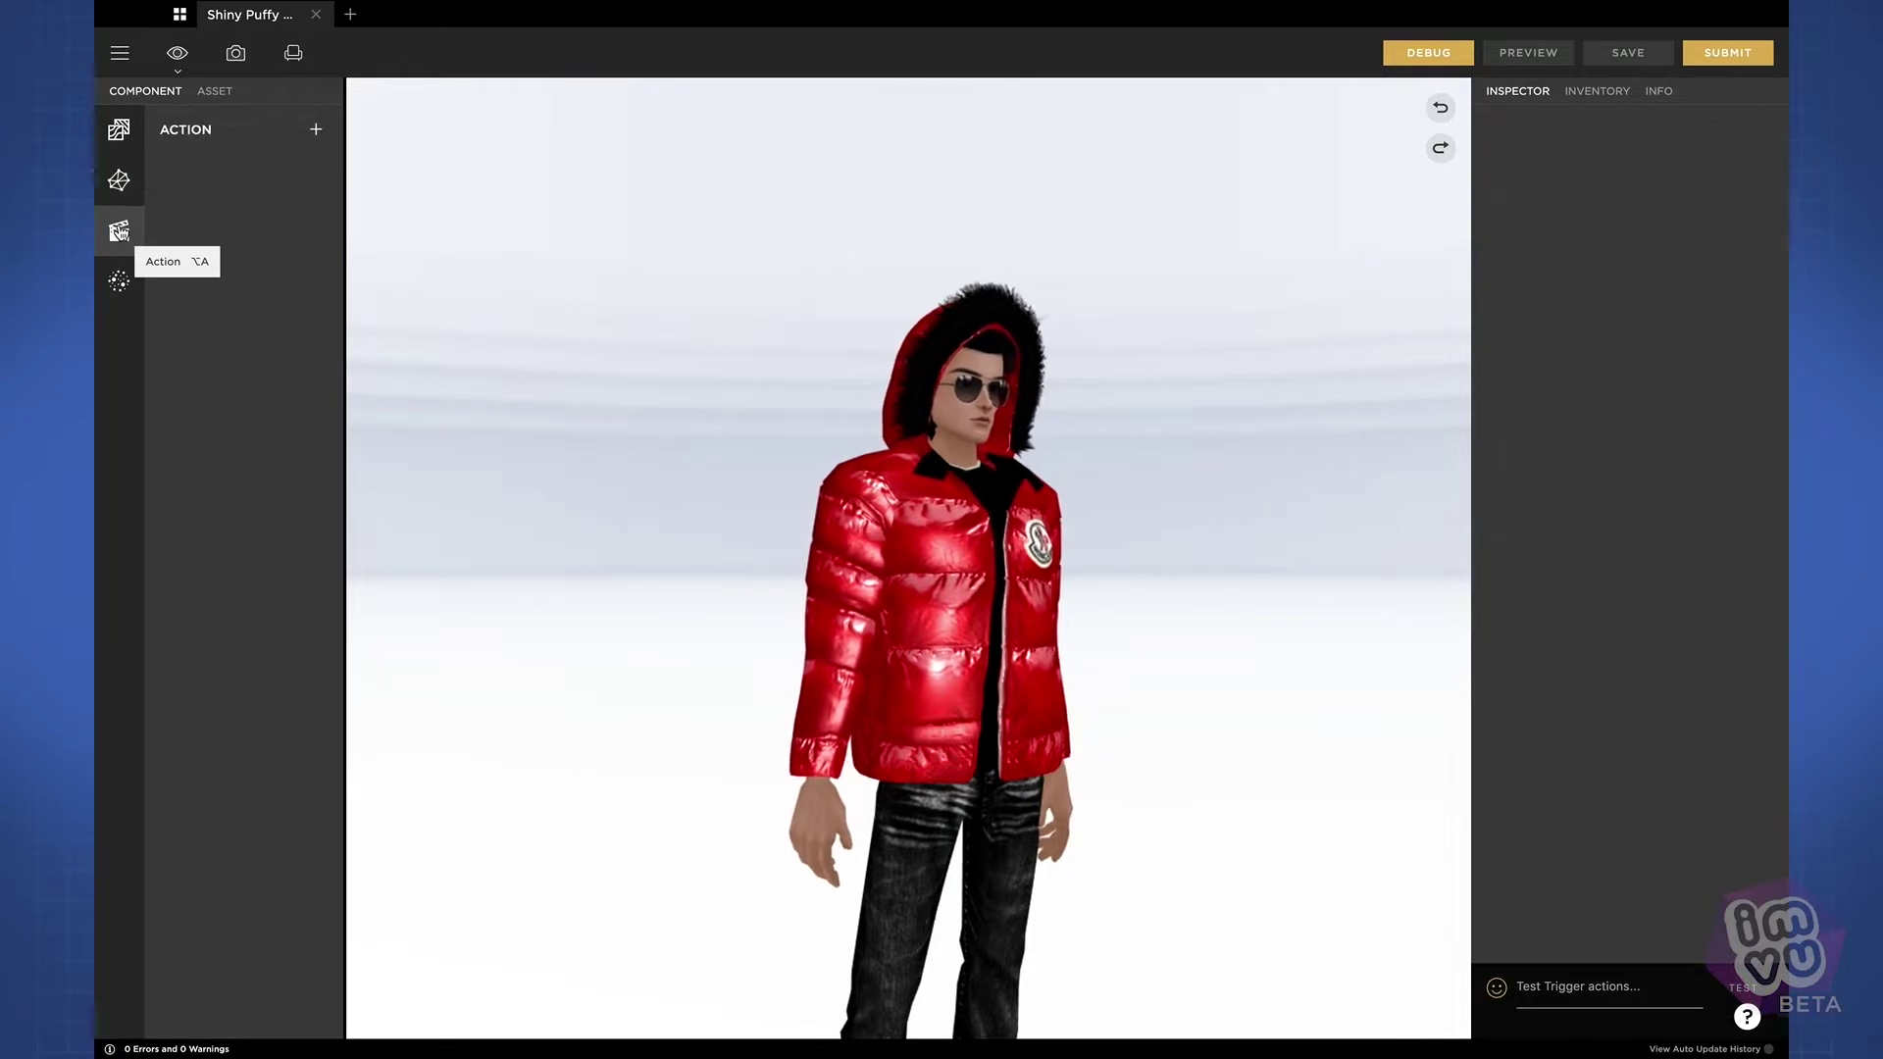
left_click(119, 131)
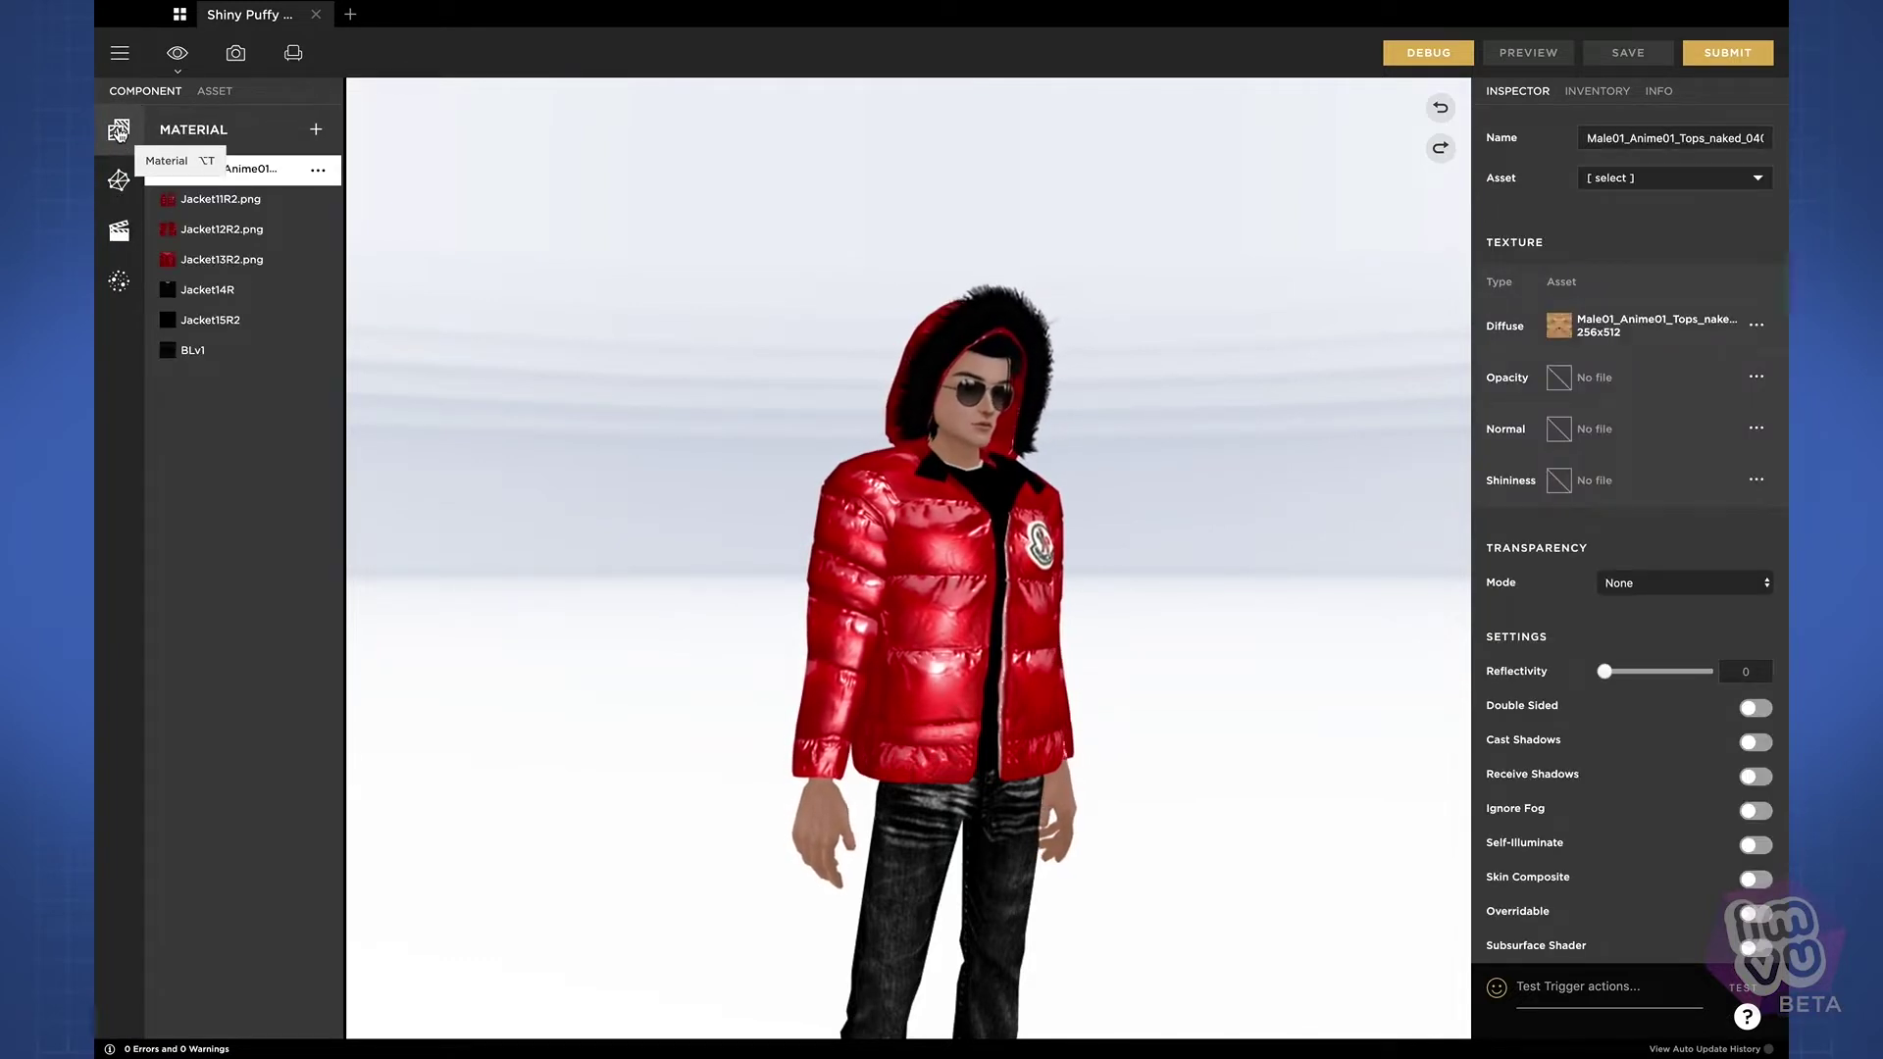
left_click(213, 92)
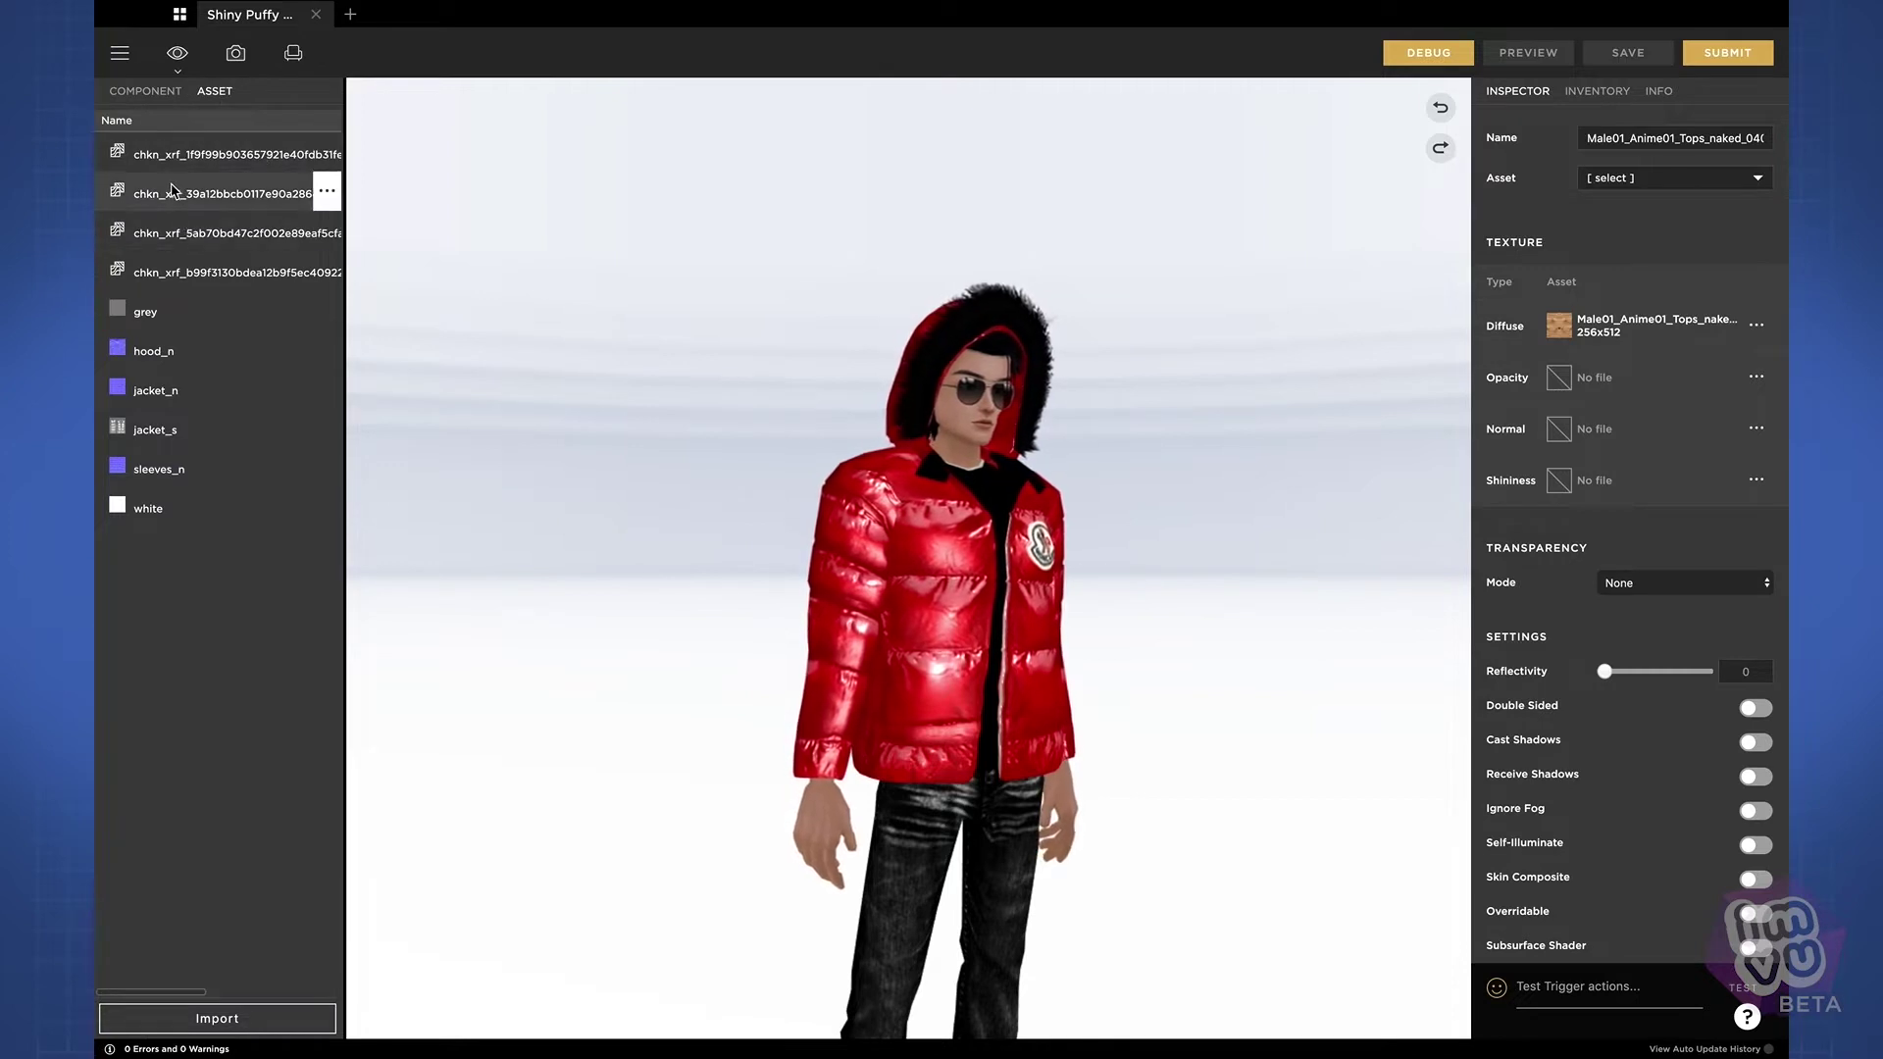
mouse_move(152, 262)
mouse_move(167, 172)
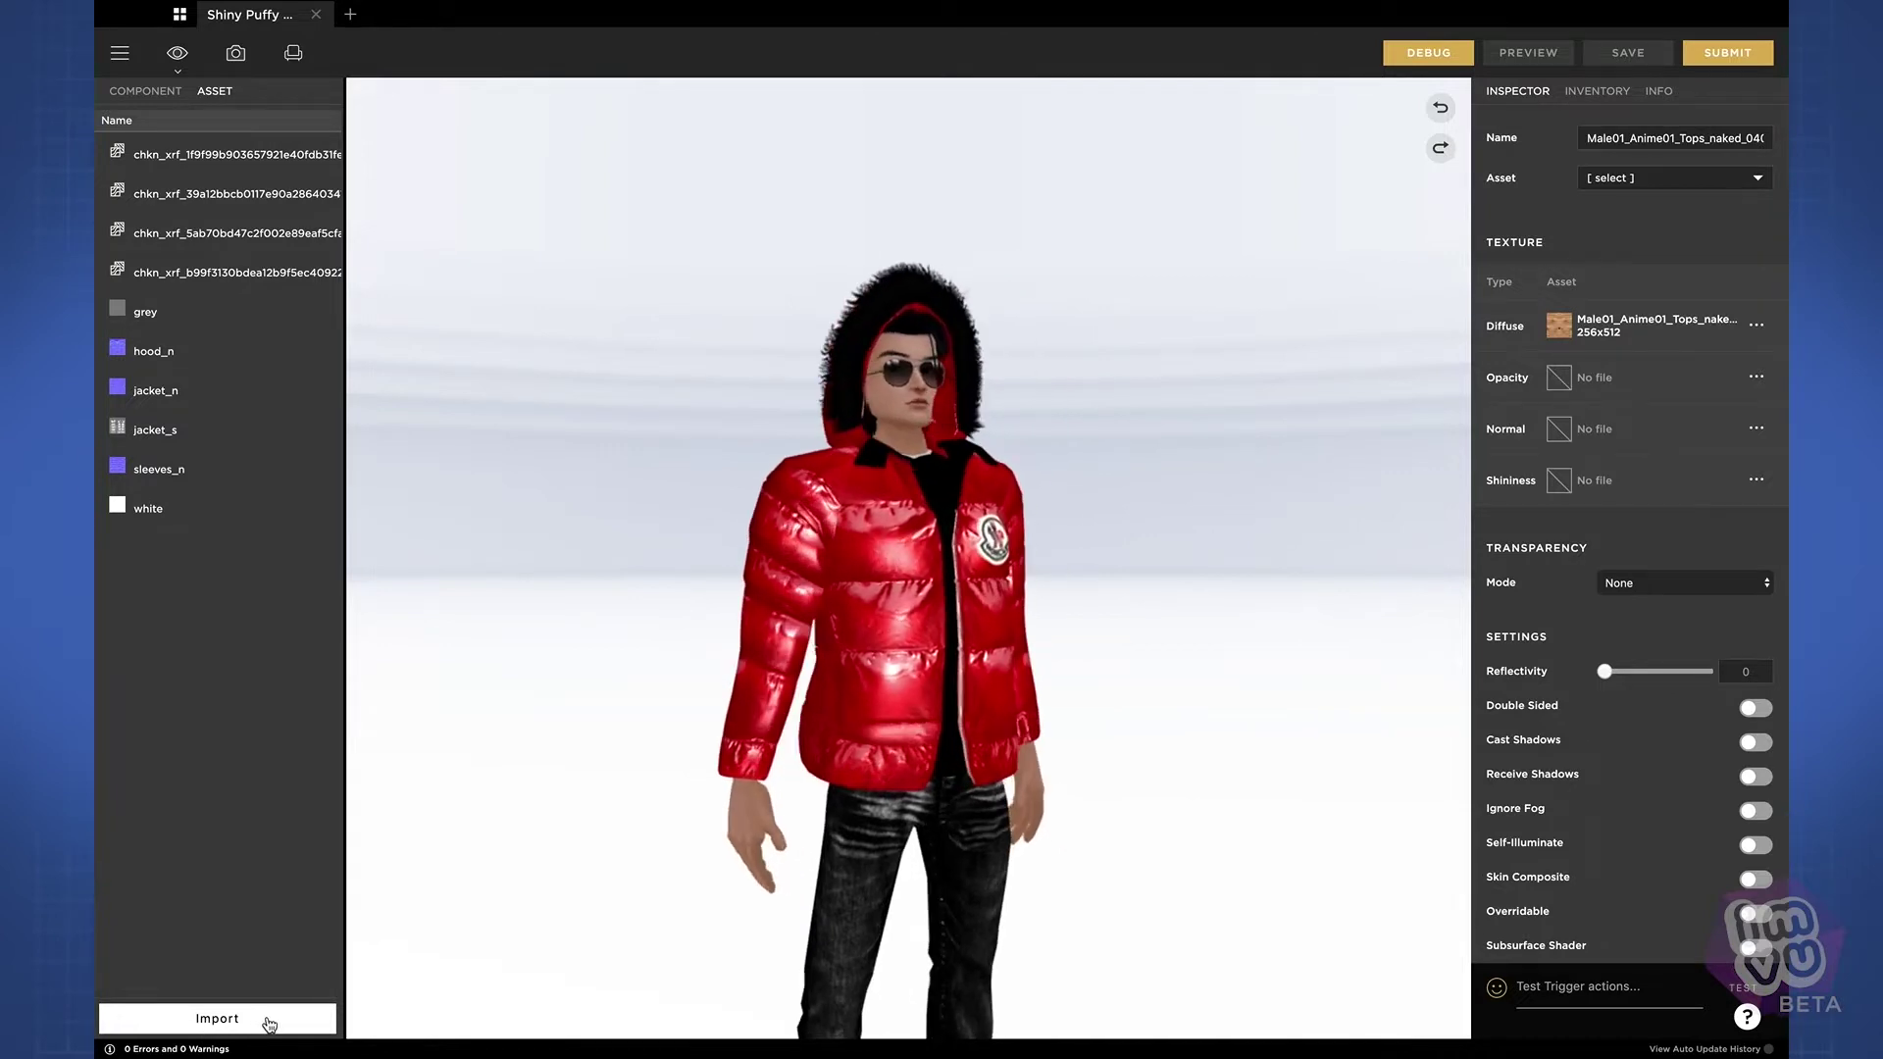
left_click(144, 94)
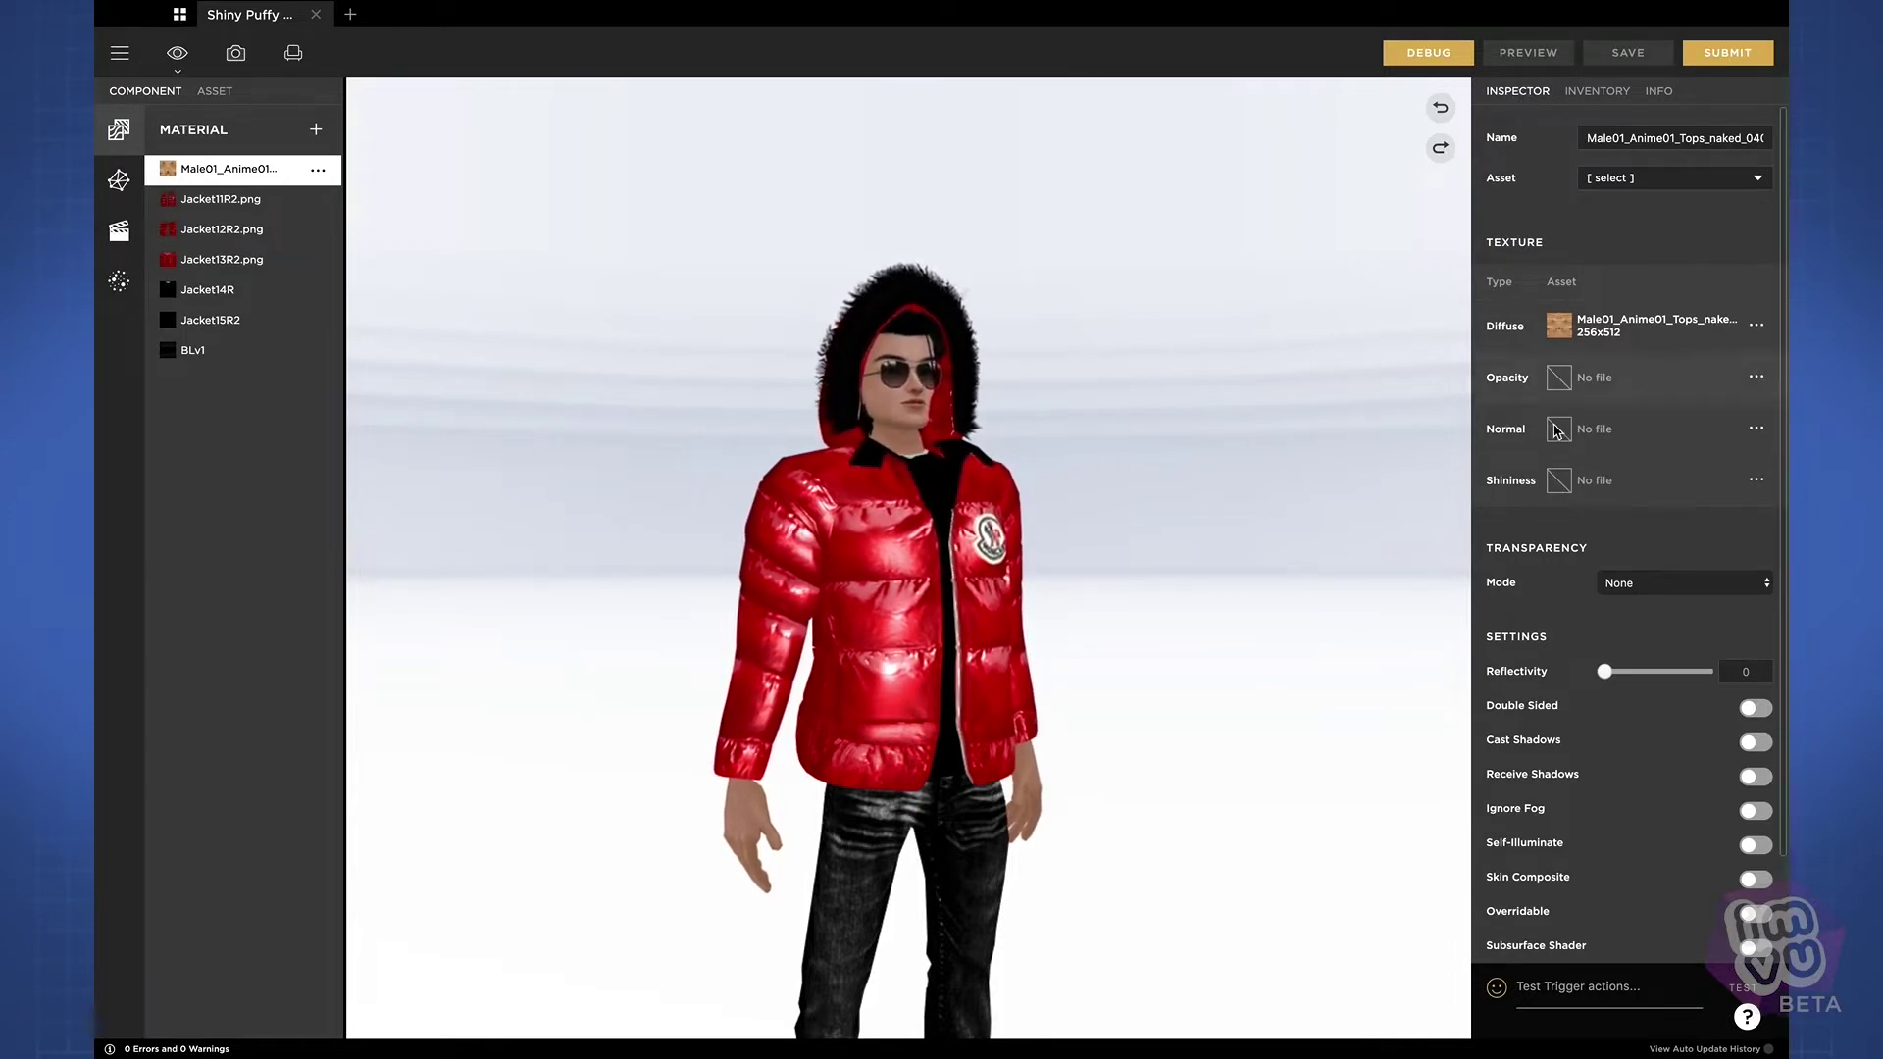
Inspect materials Jacket11R2, Jacket12R2, Jacket13R2, Male01, then Jacket11R2 again
left_click(250, 199)
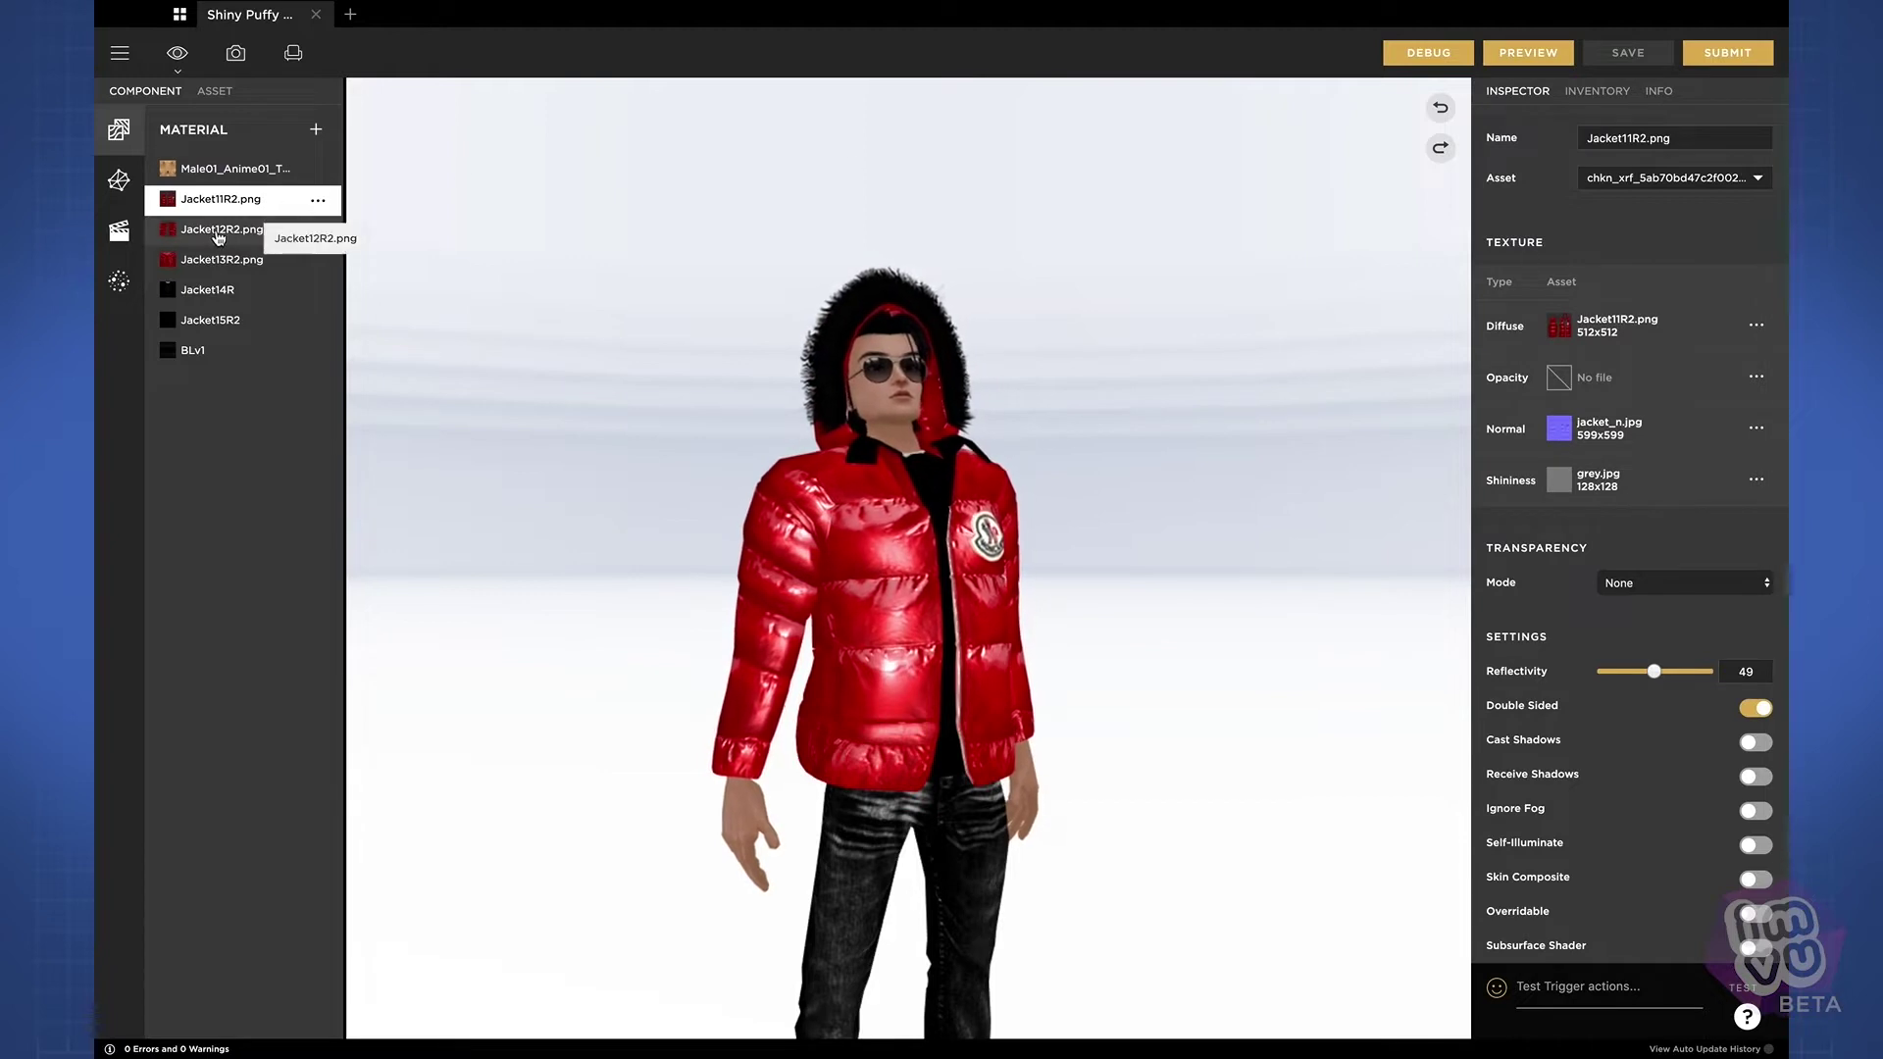
left_click(210, 230)
left_click(212, 269)
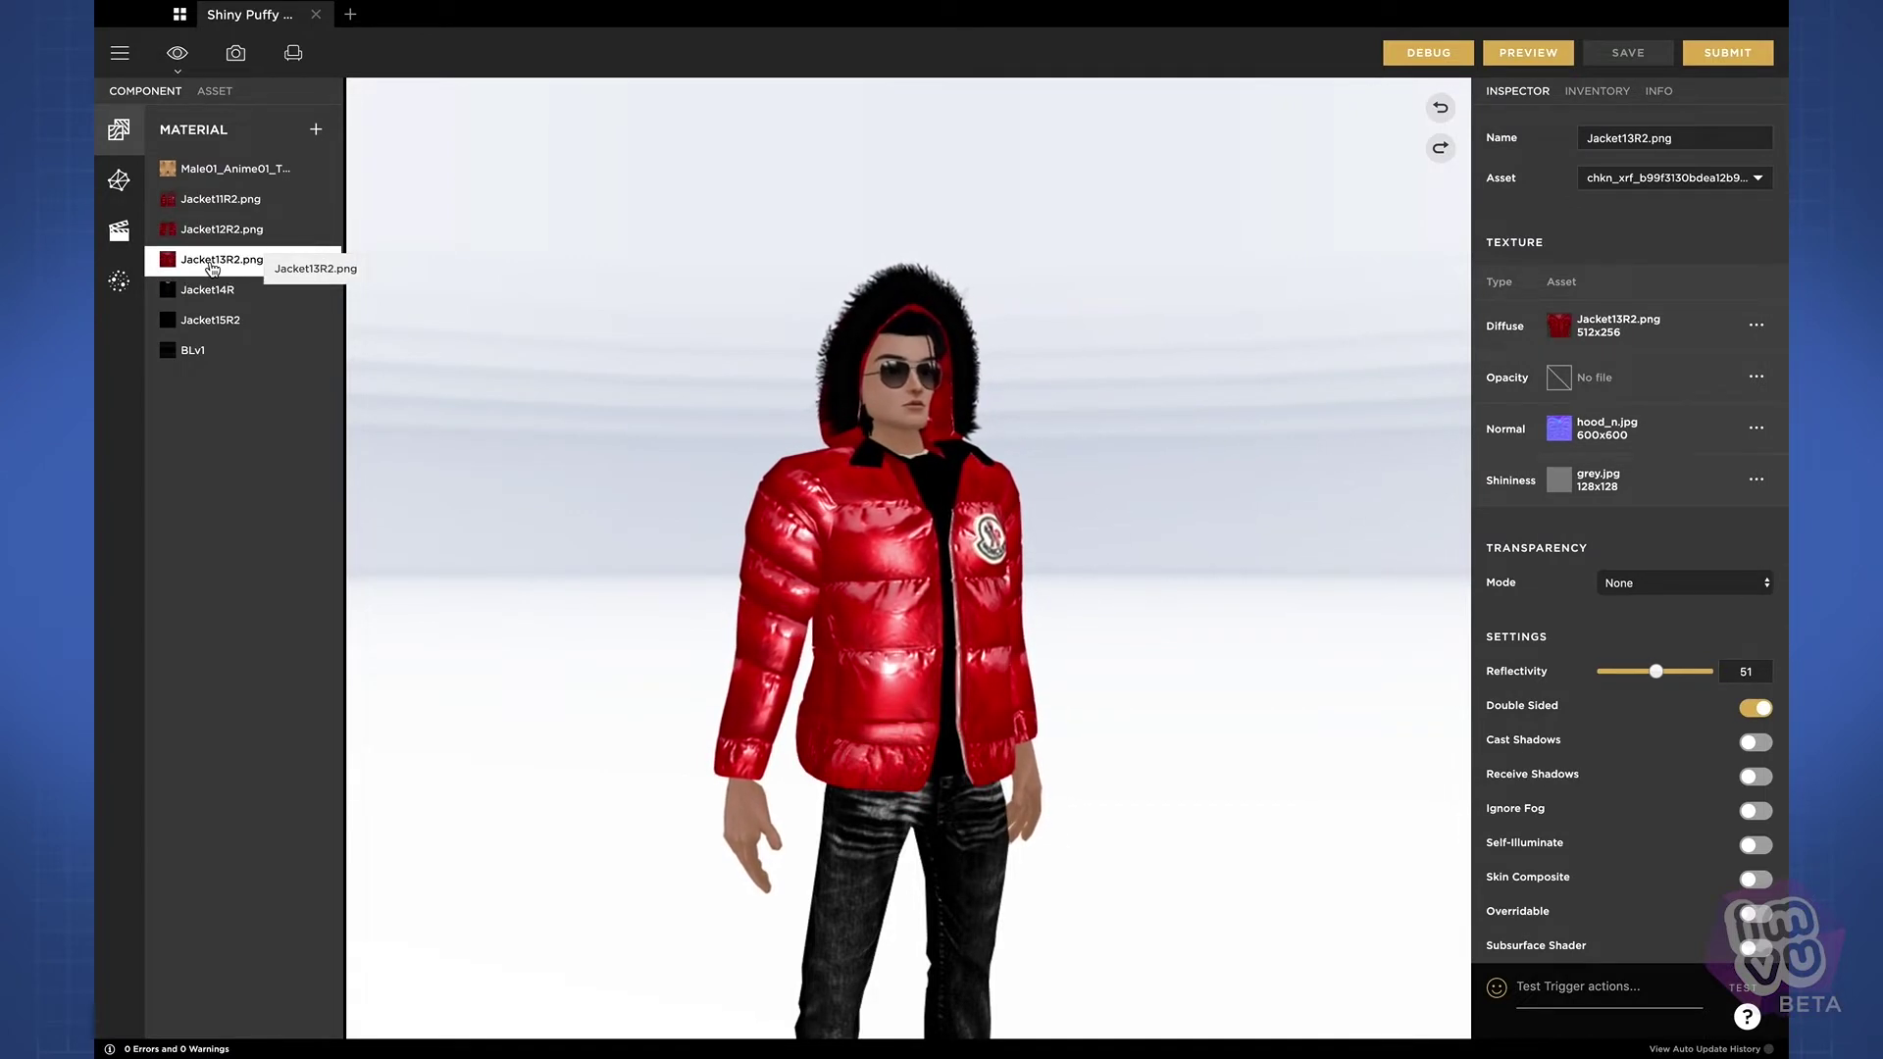
left_click(208, 177)
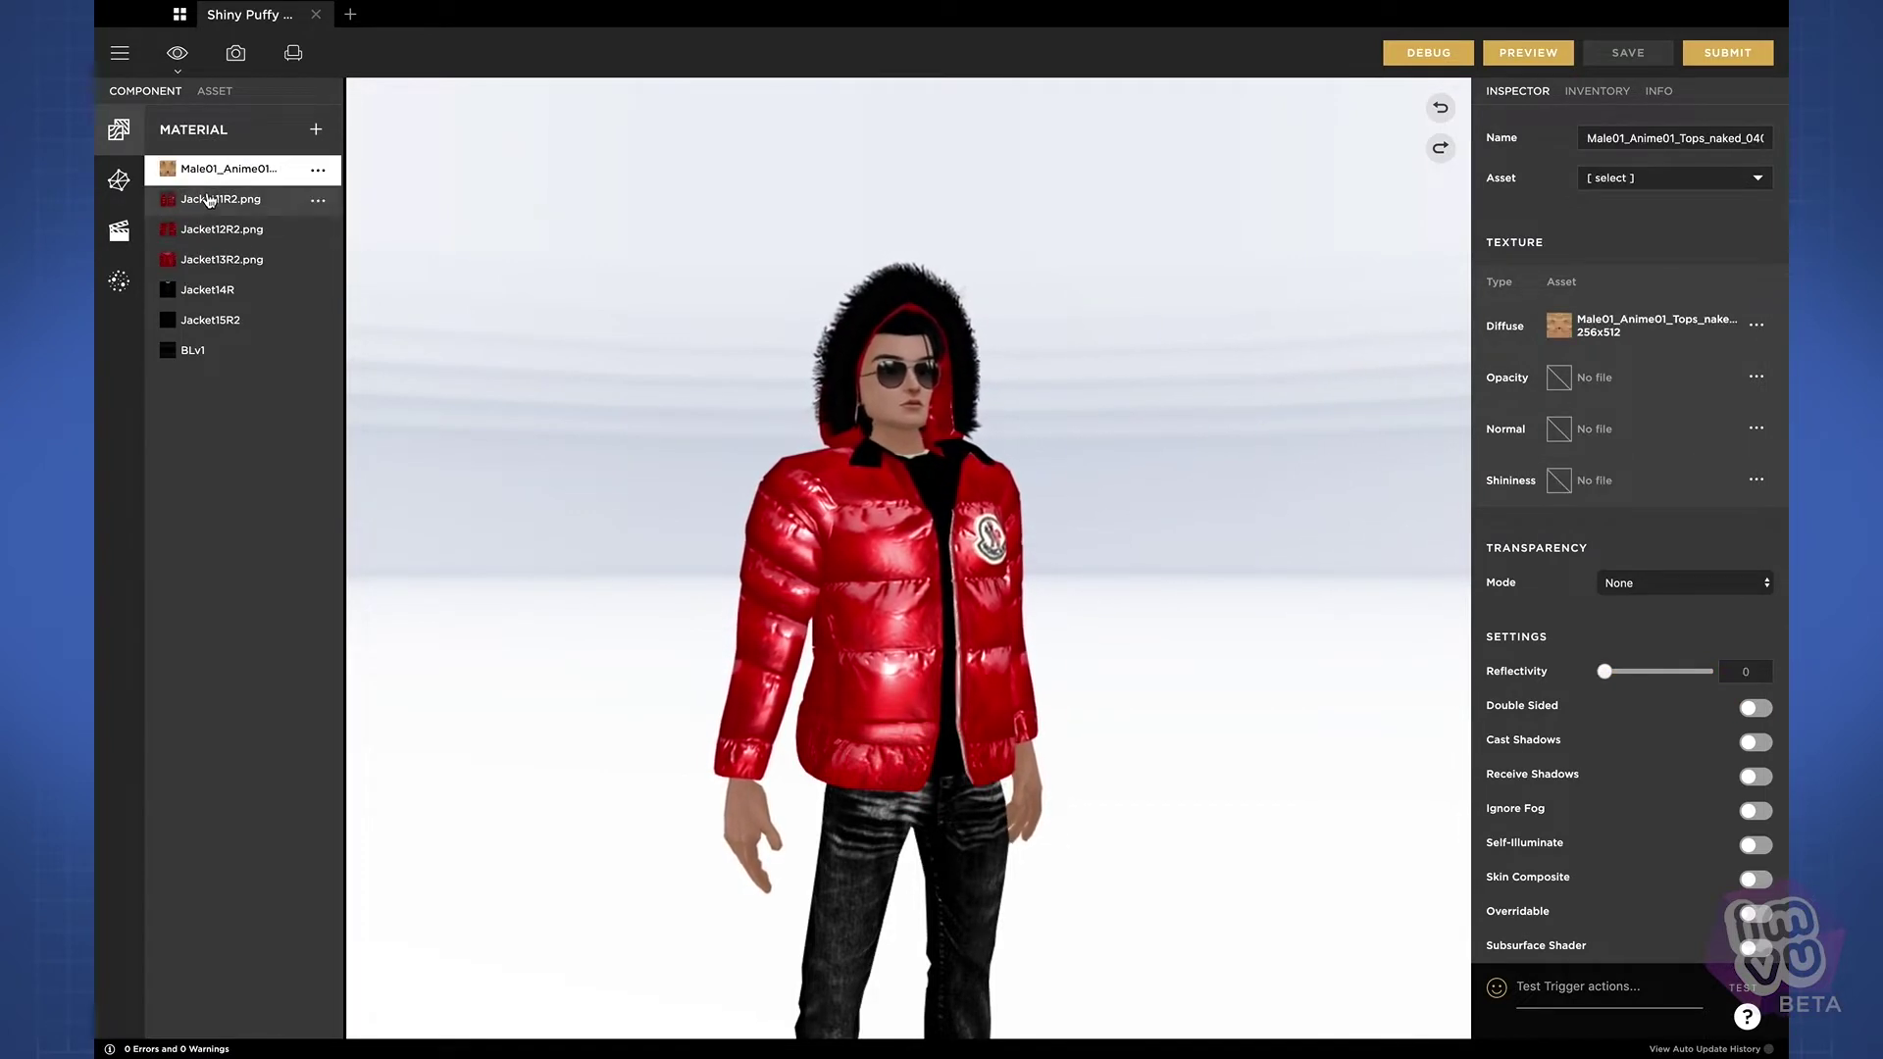
left_click(210, 201)
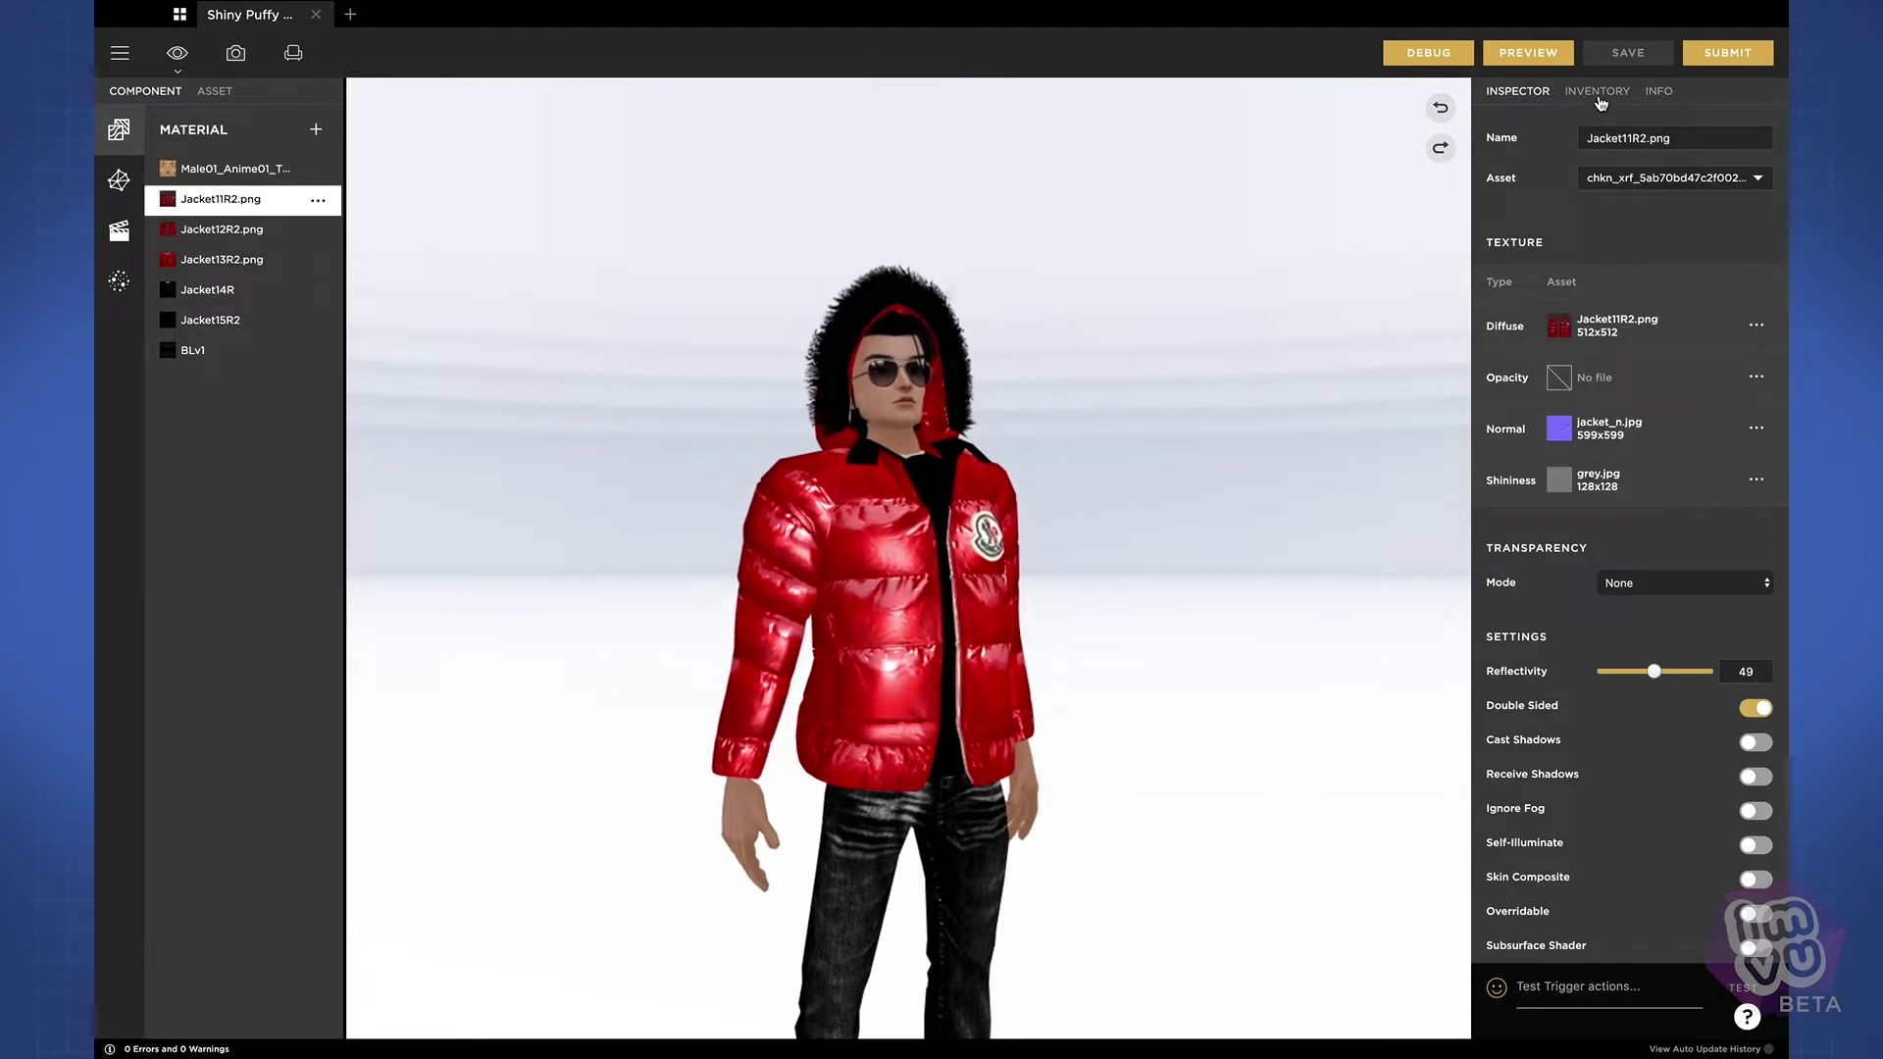
Browse the INVENTORY list of items such as Buby, MCG Pose and ProParticle Test
left_click(1598, 92)
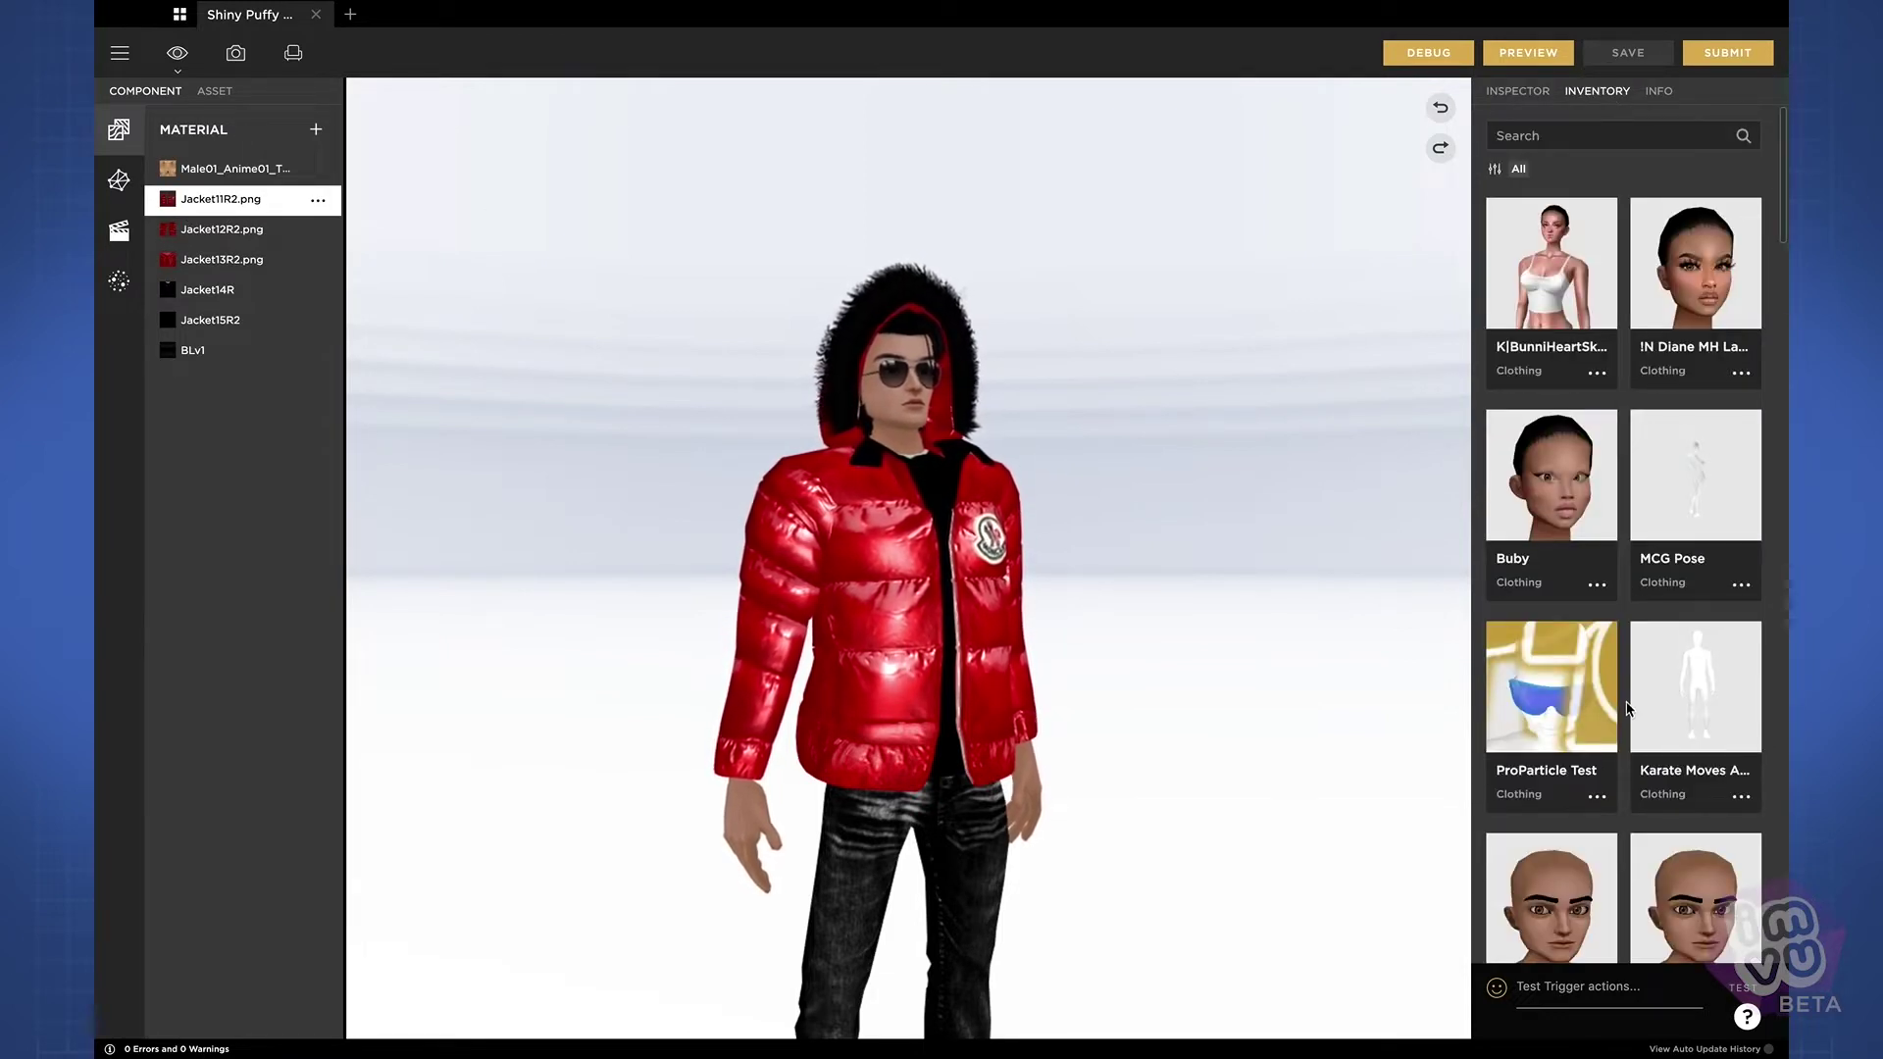
scroll(1625, 708, "down", 15)
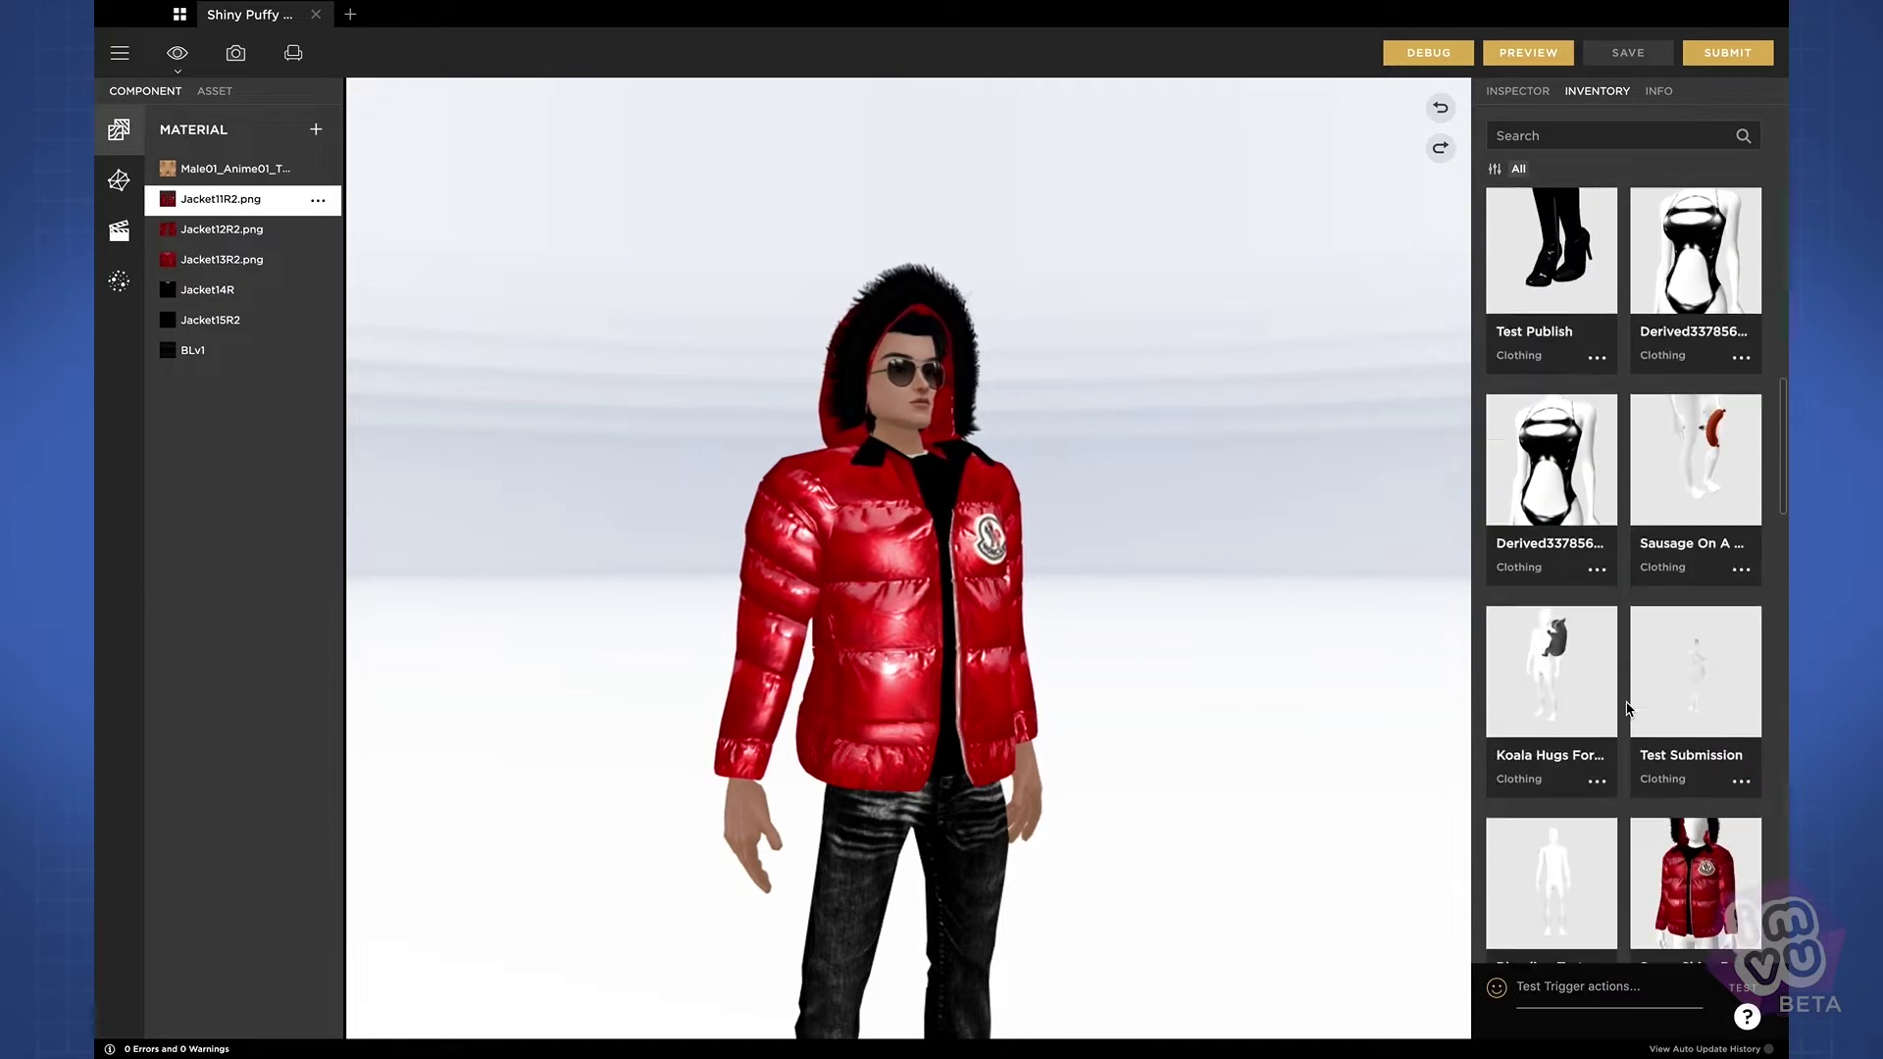
scroll(1625, 708, "down", 10)
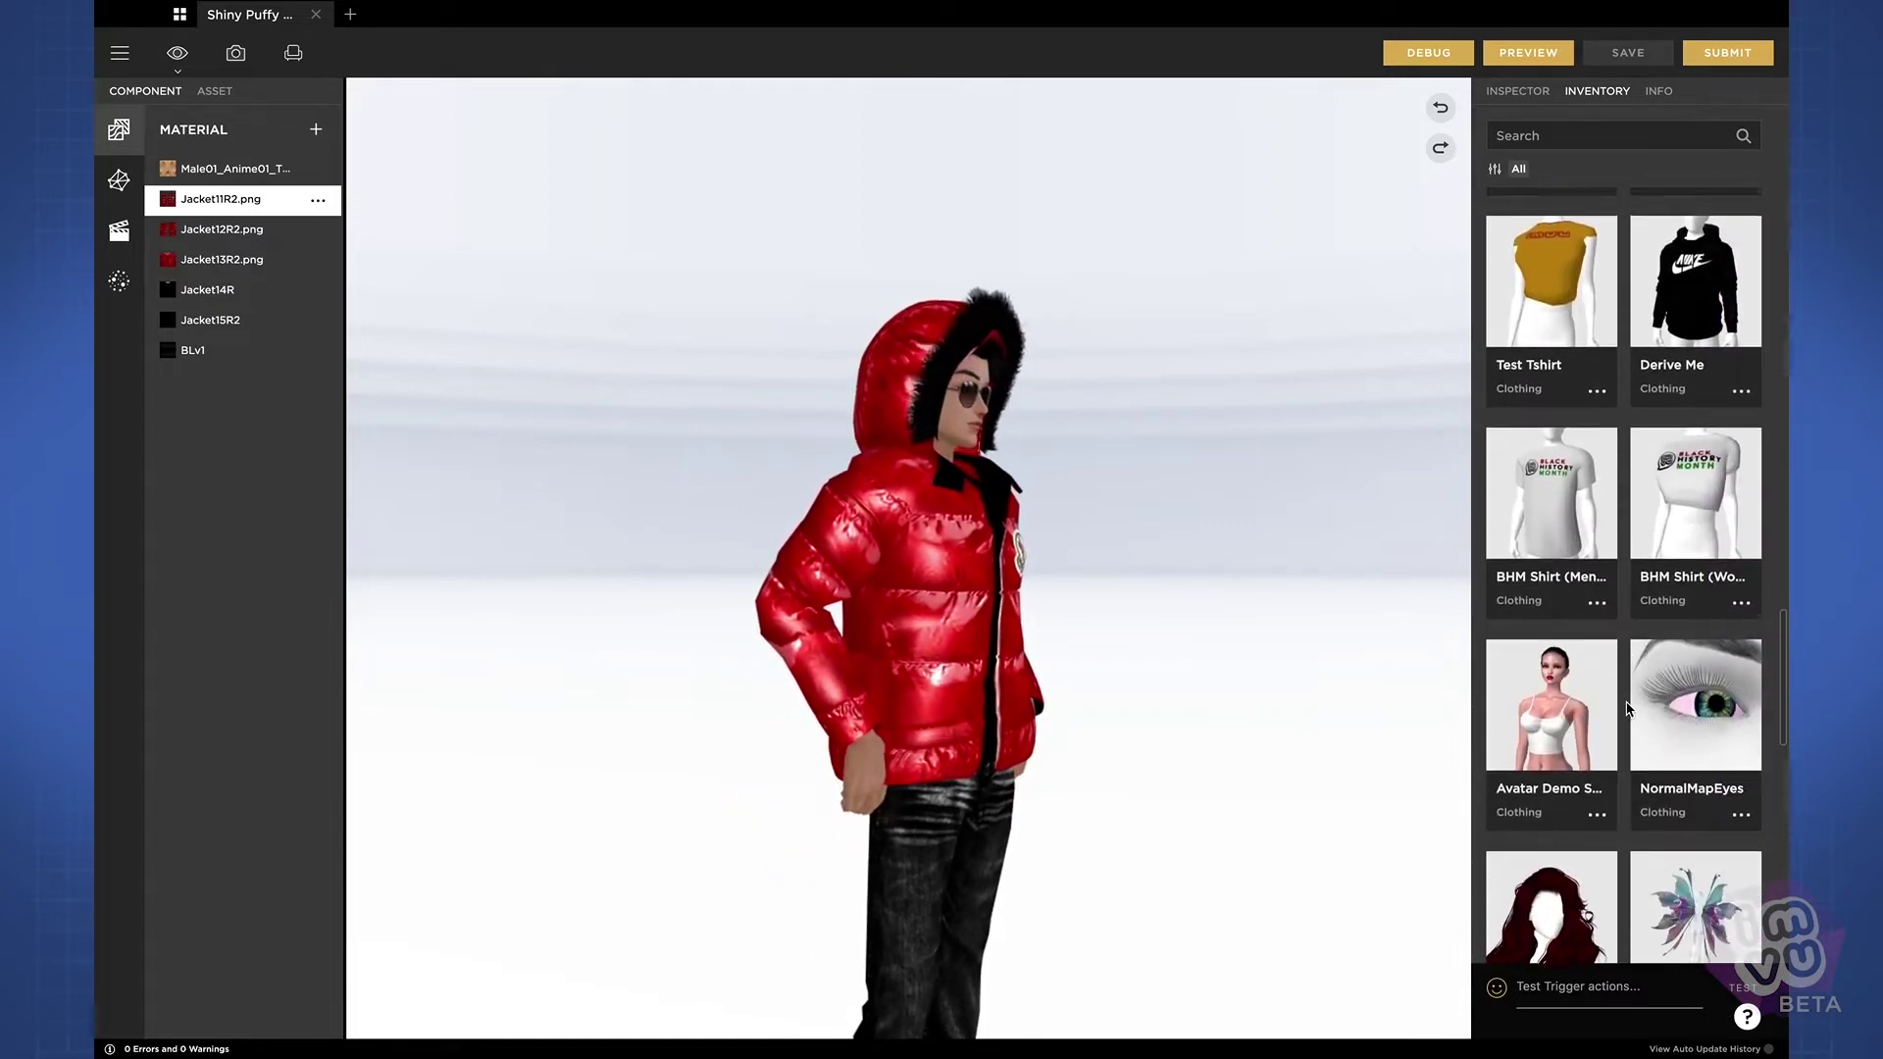
scroll(1625, 708, "up", 20)
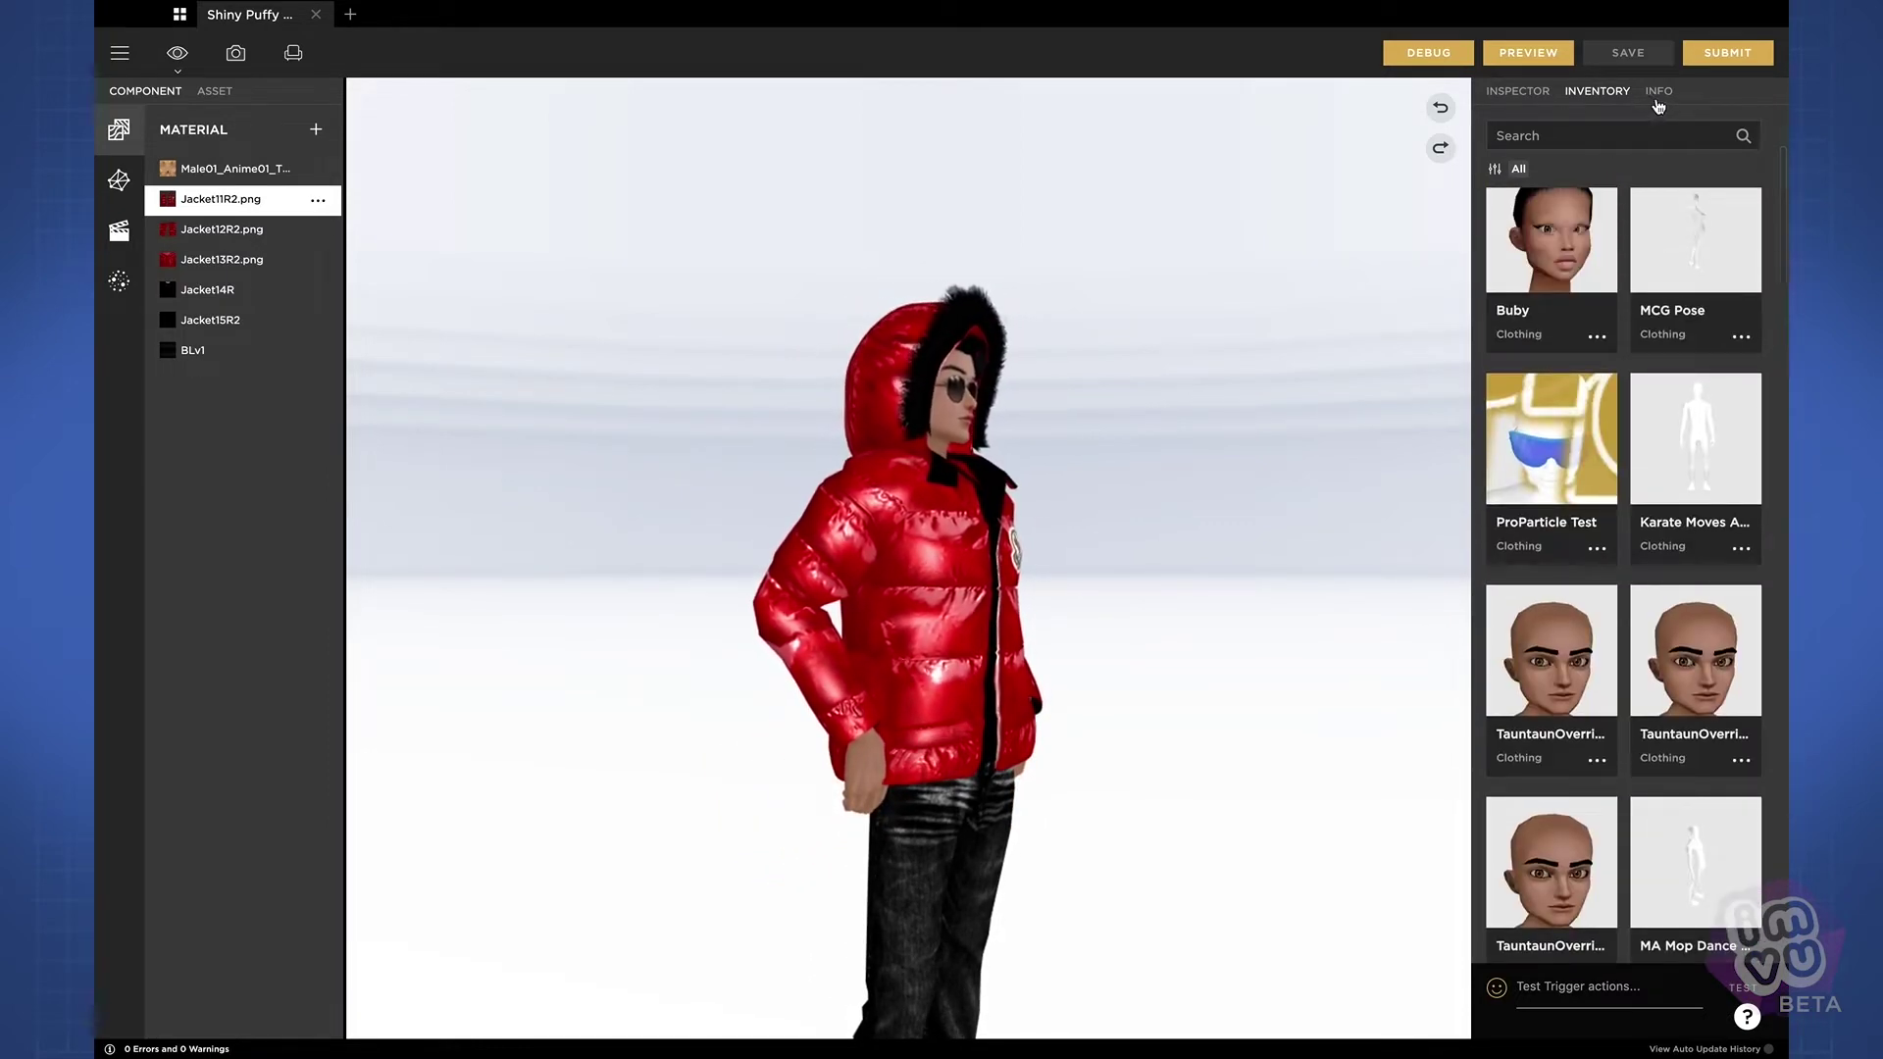
Review the INFO panel: 557-credit total price, 1006 credits in fees, controls off
left_click(1657, 93)
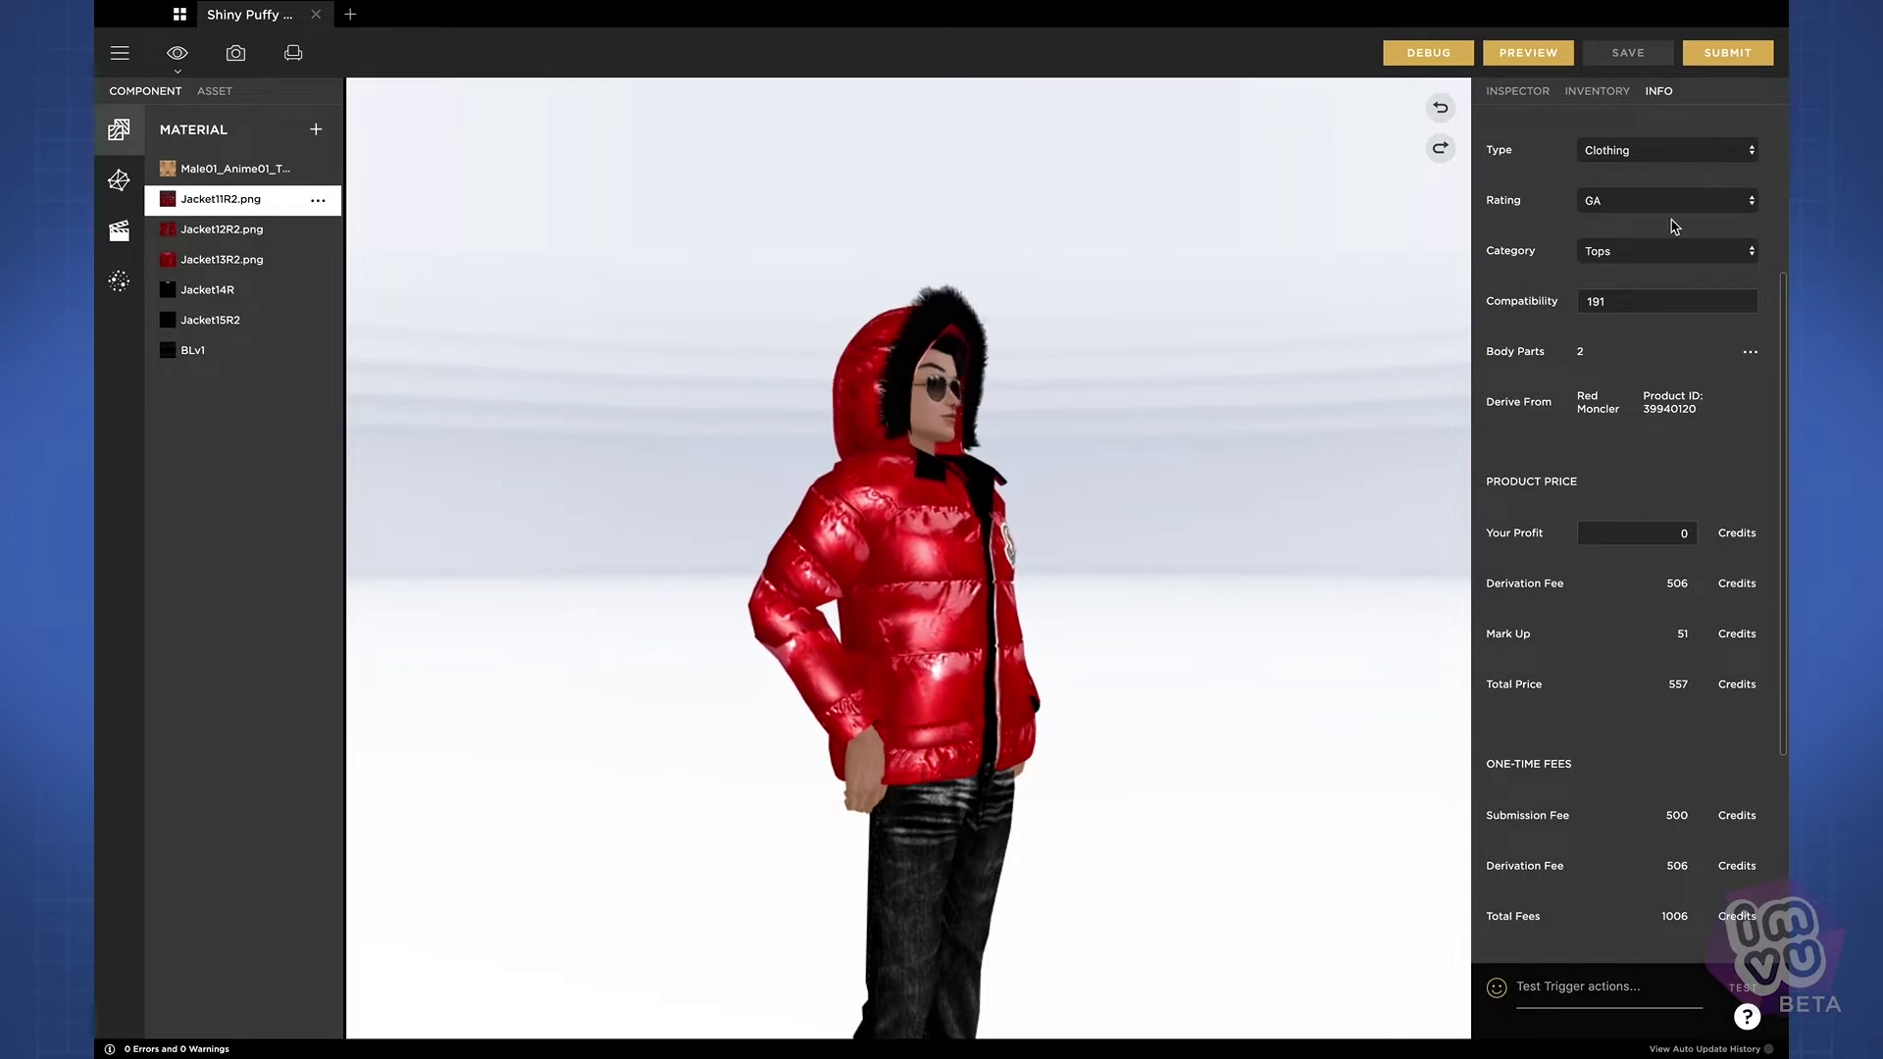
scroll(1651, 723, "down", 2)
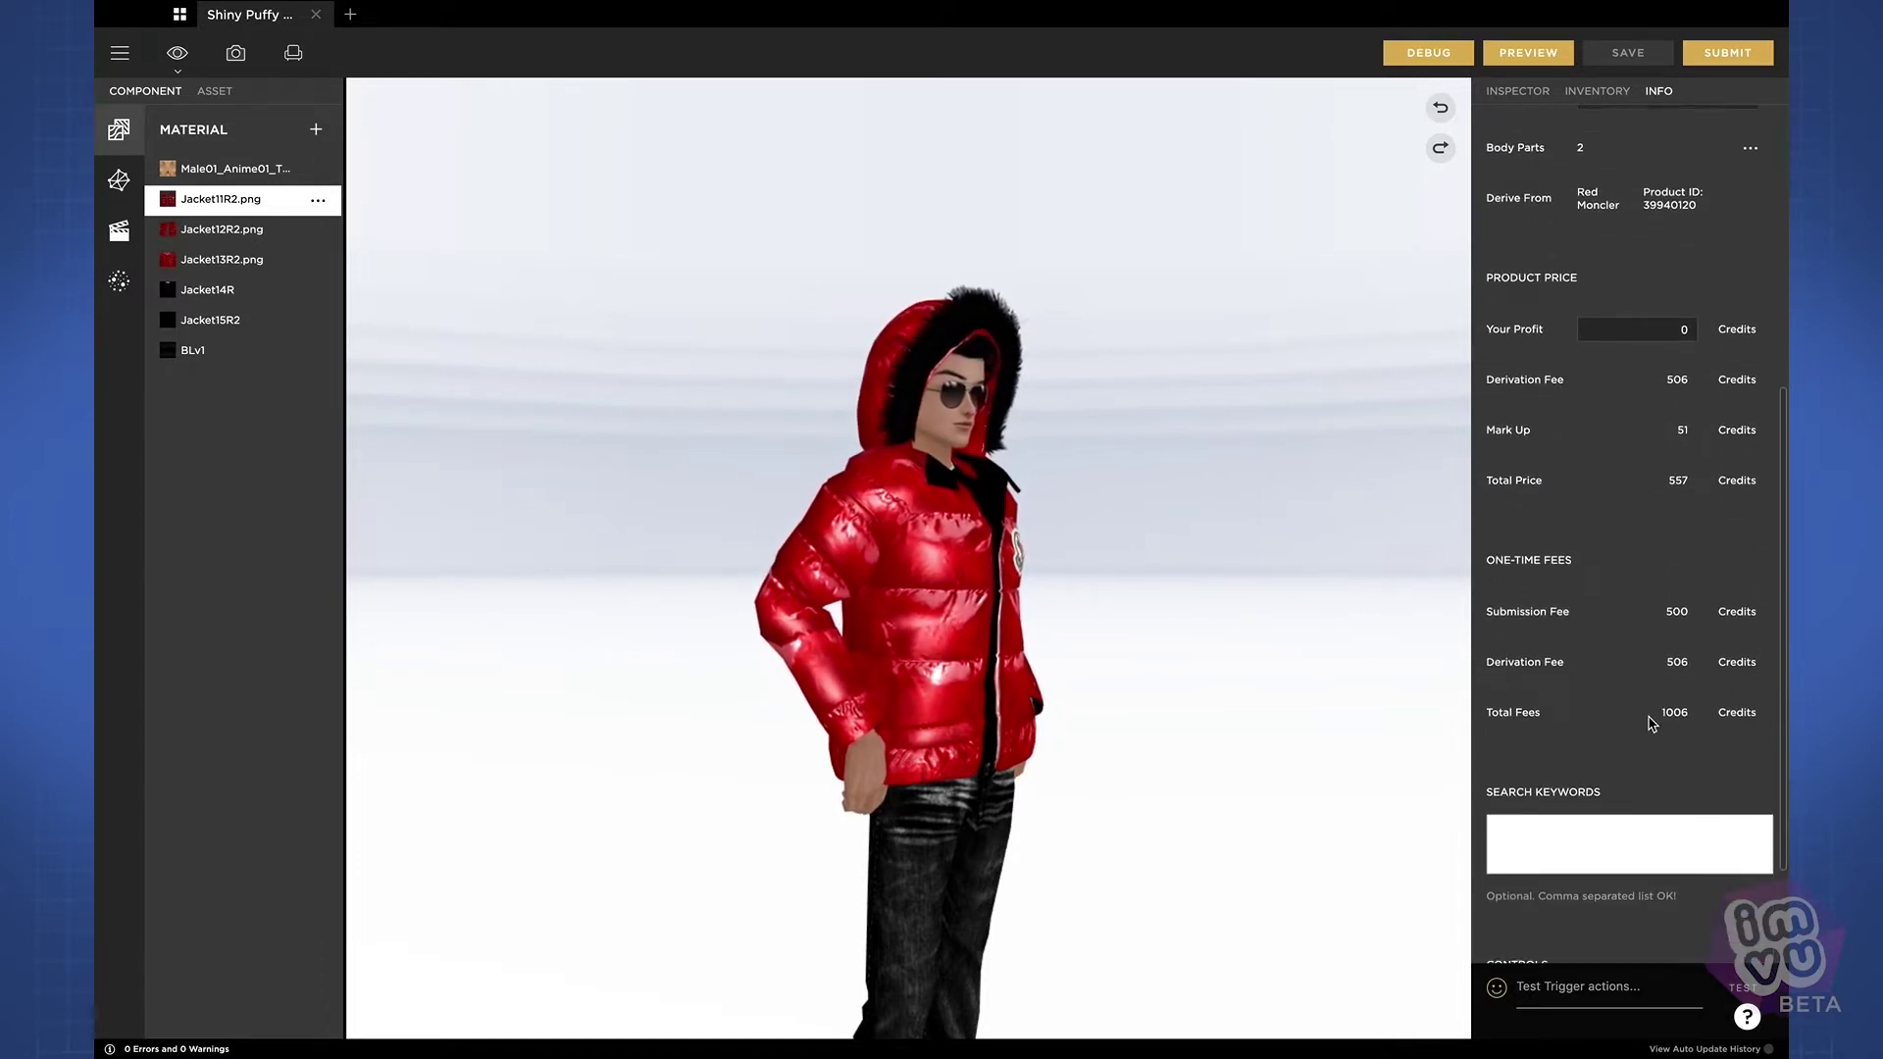
scroll(1651, 723, "down", 1)
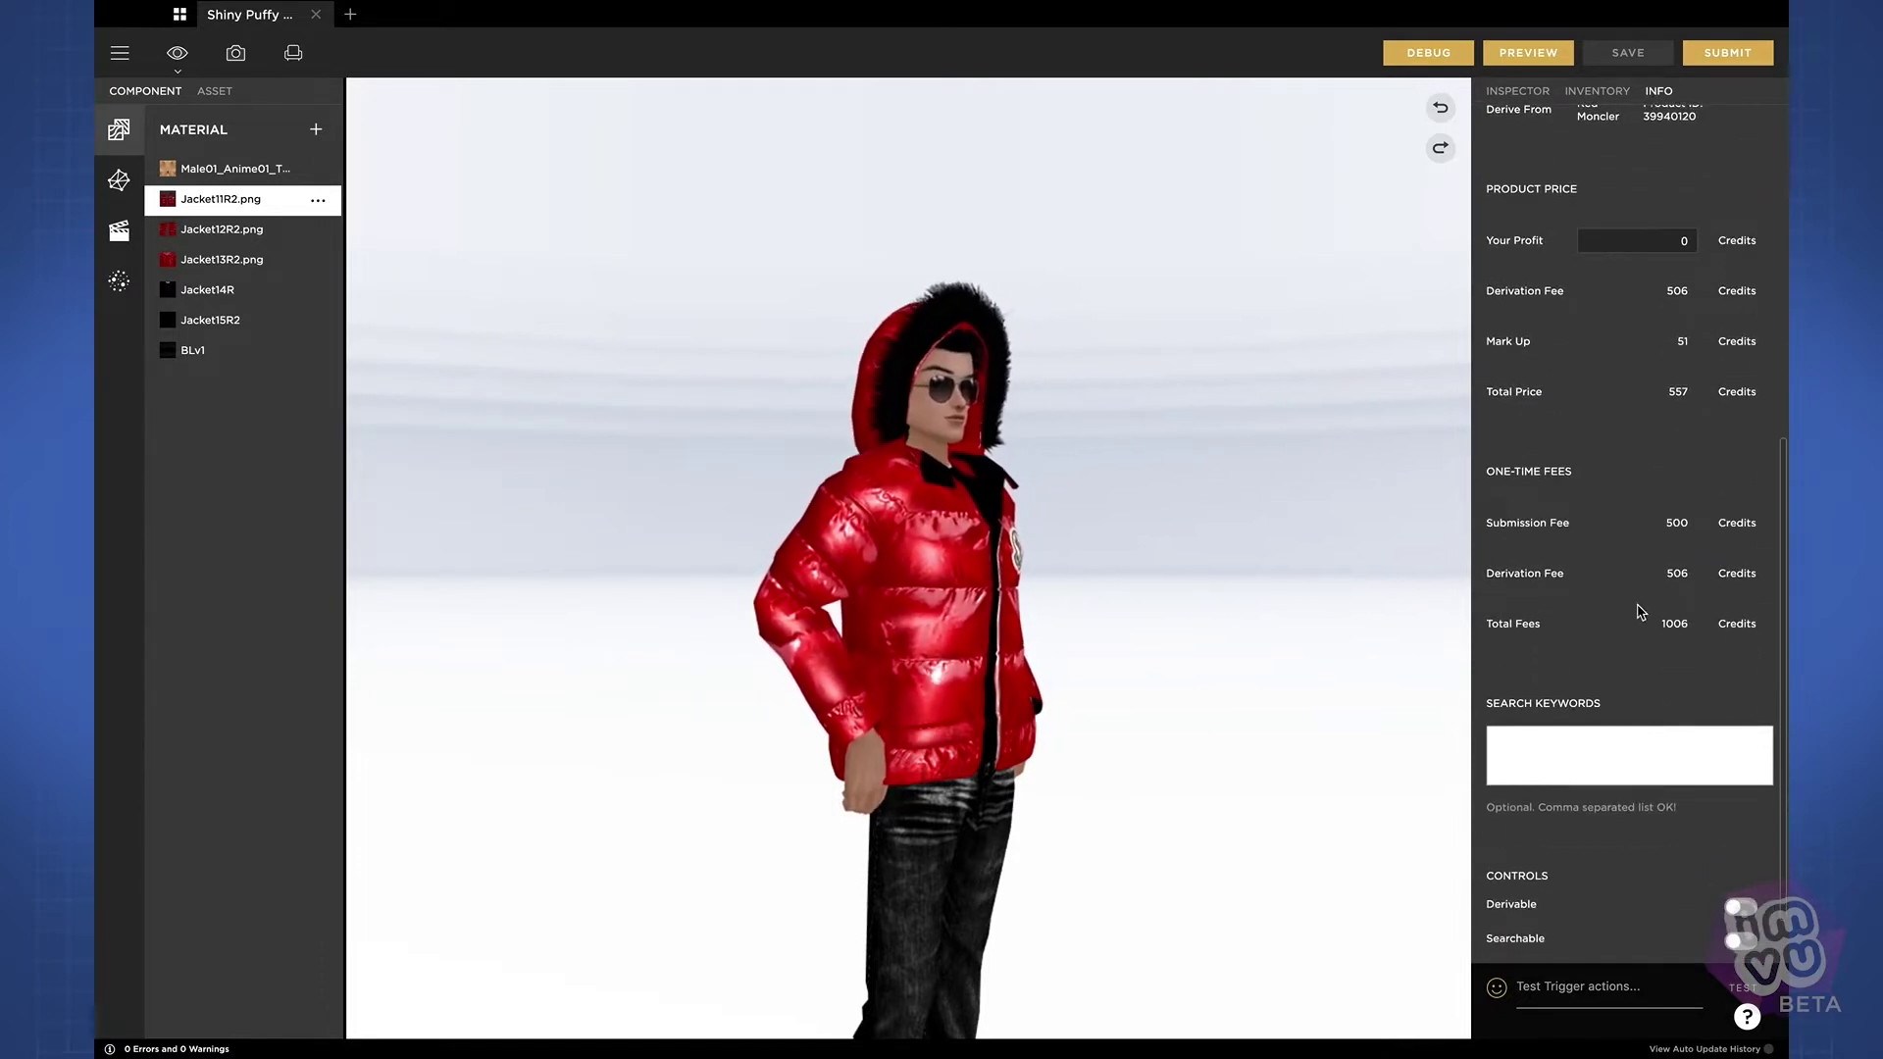
scroll(1660, 834, "down", 1)
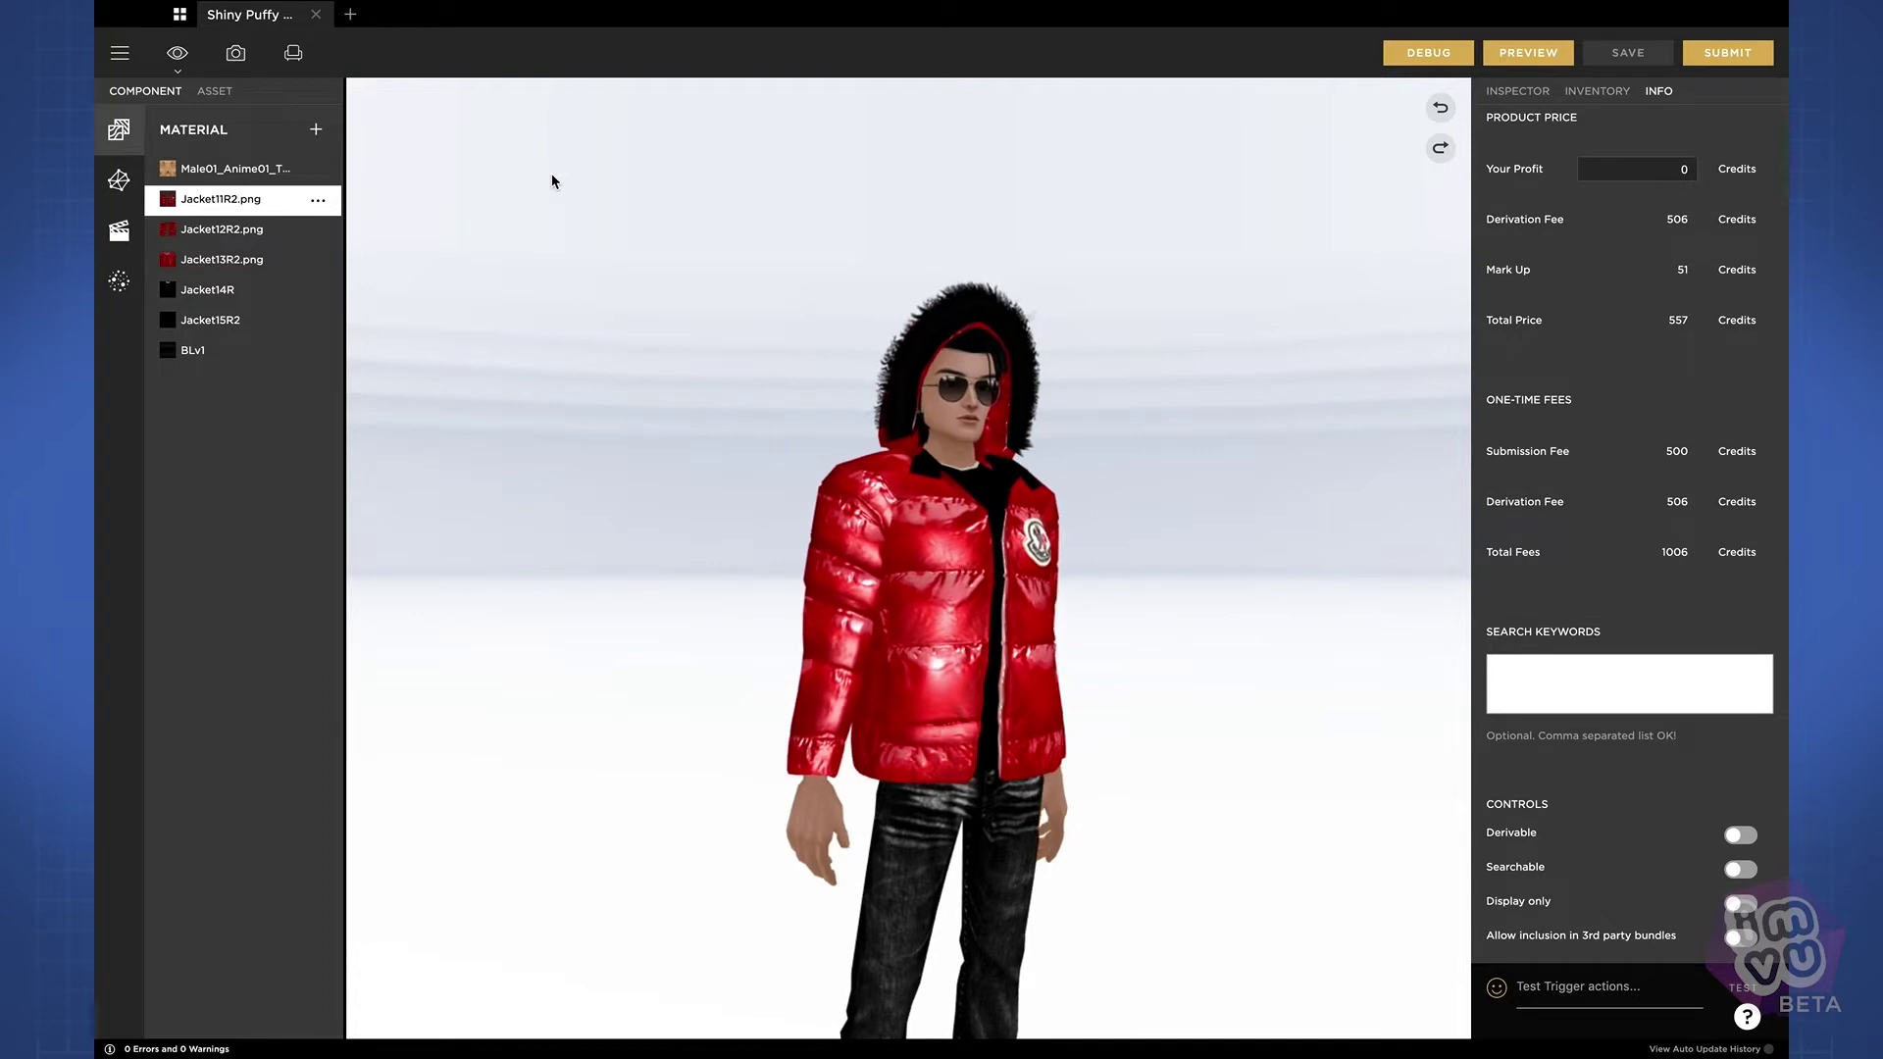
In the Inspector, change the first jacket material's Name to 'Jacket Main'
left_click(1518, 91)
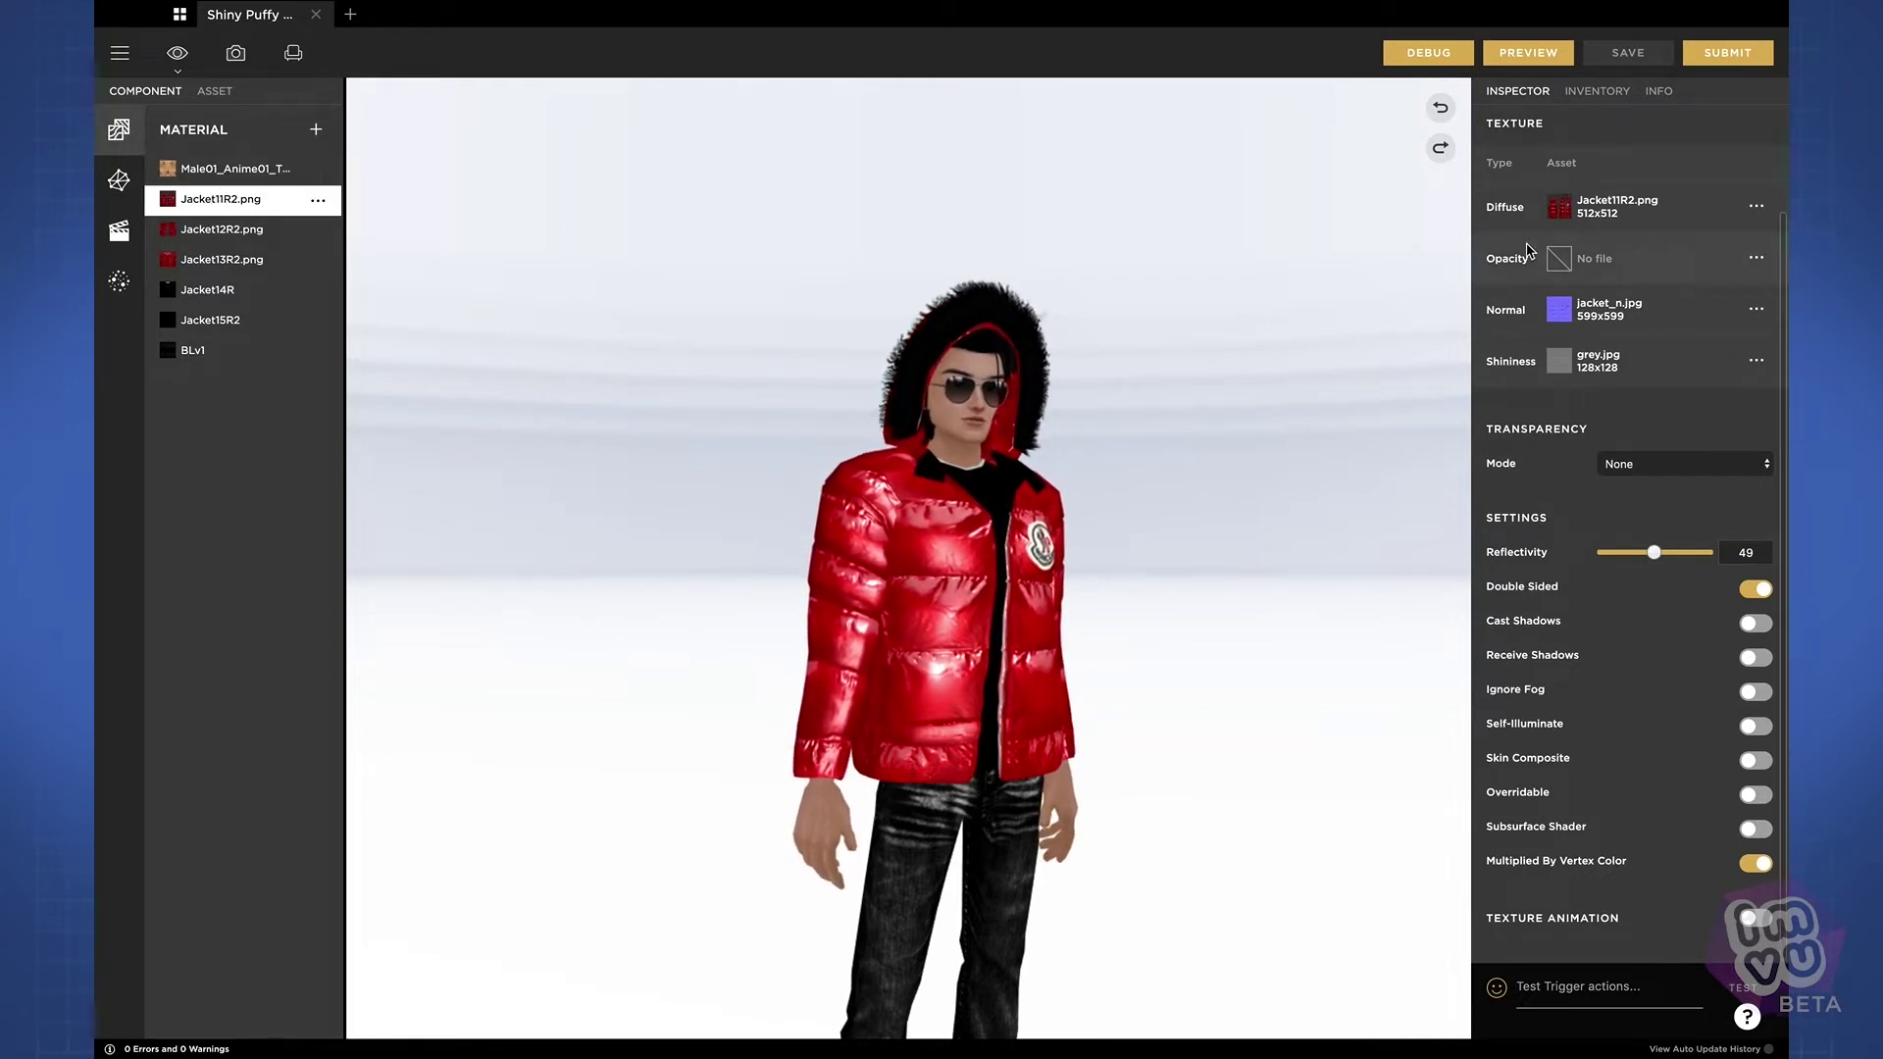
scroll(1648, 260, "up", 2)
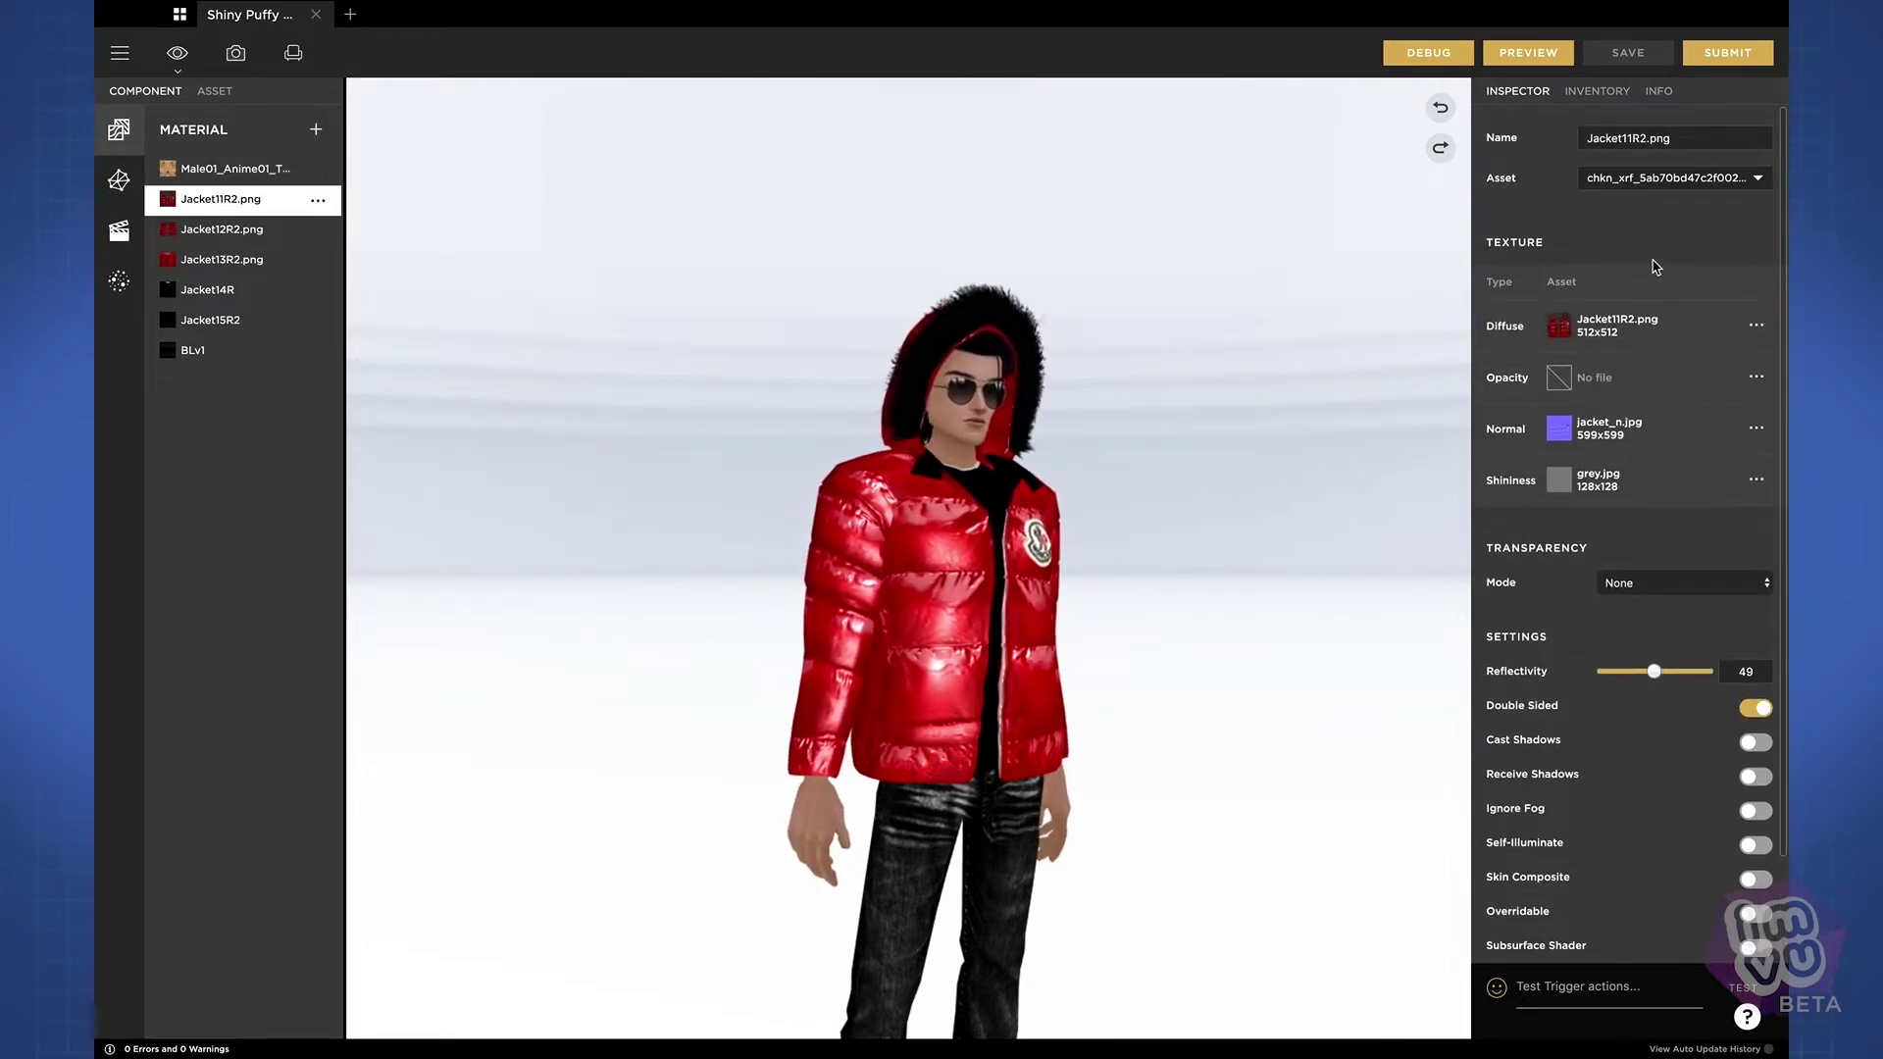
left_click(1667, 135)
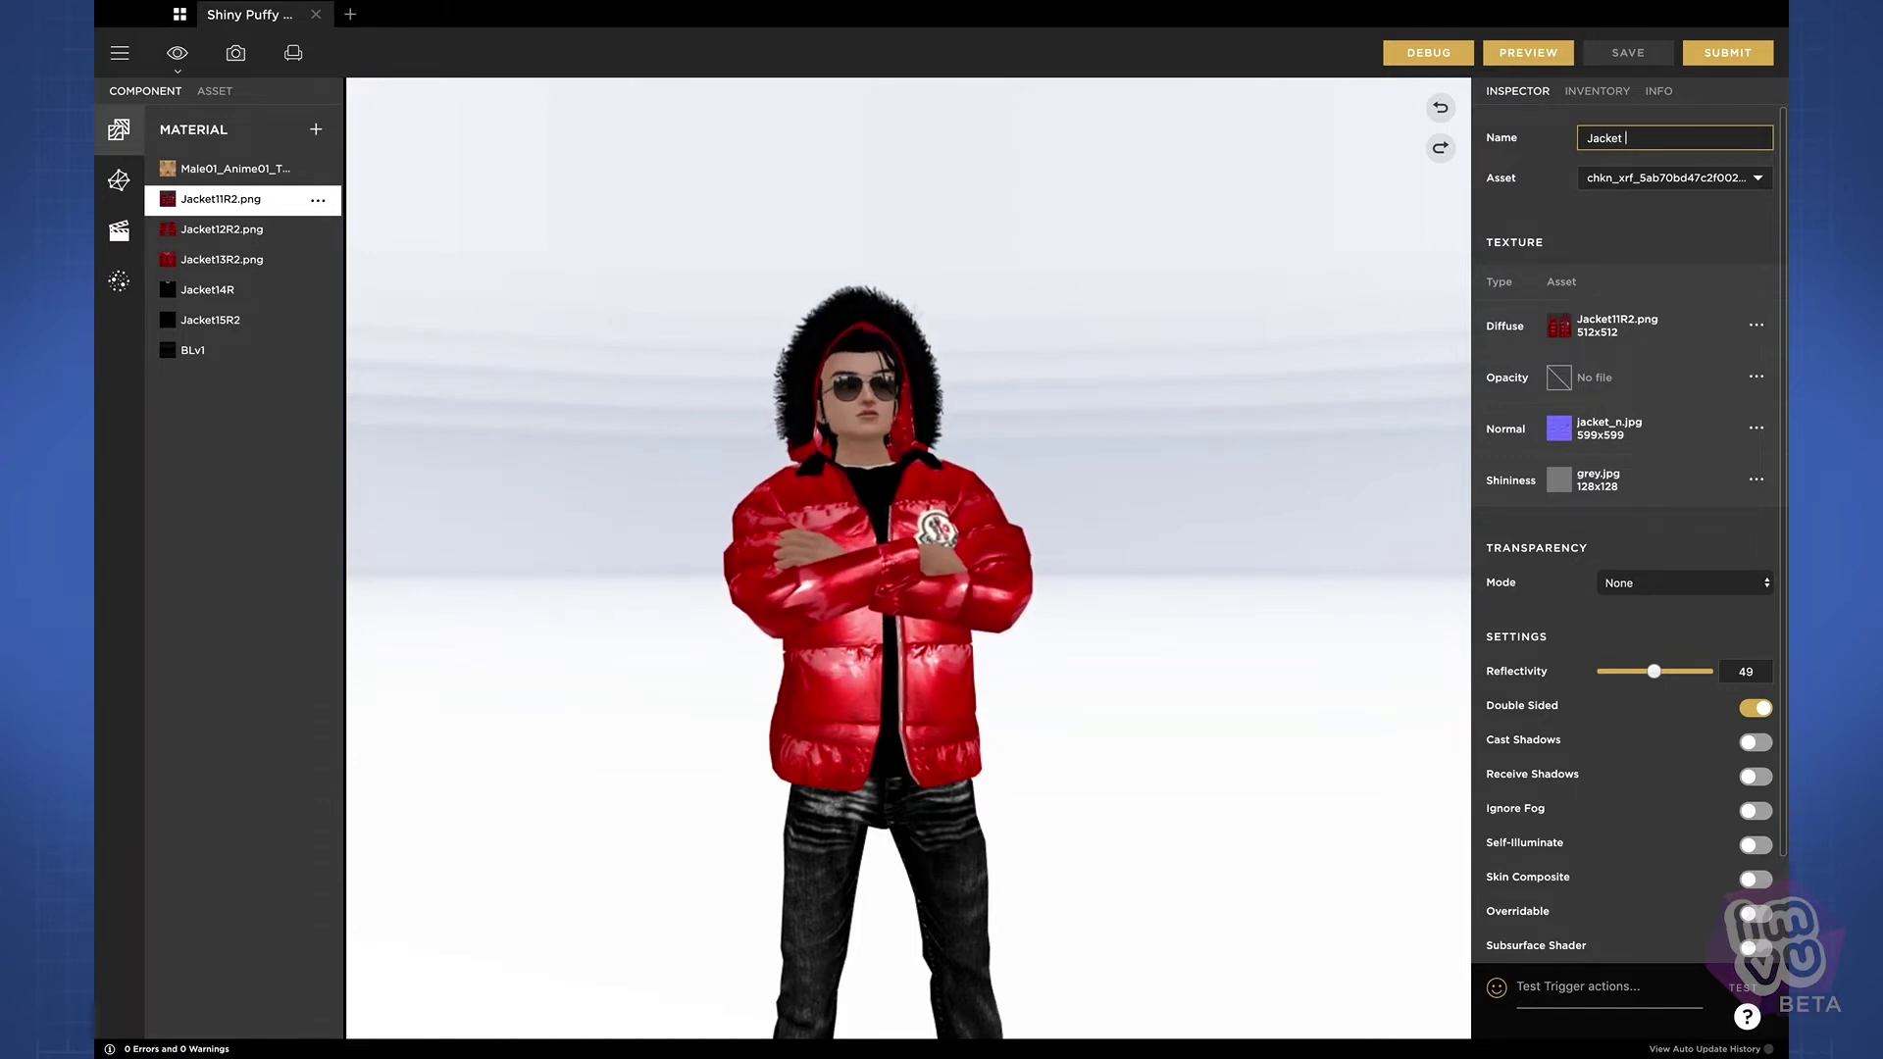
type("Jacket Main")
key("Return")
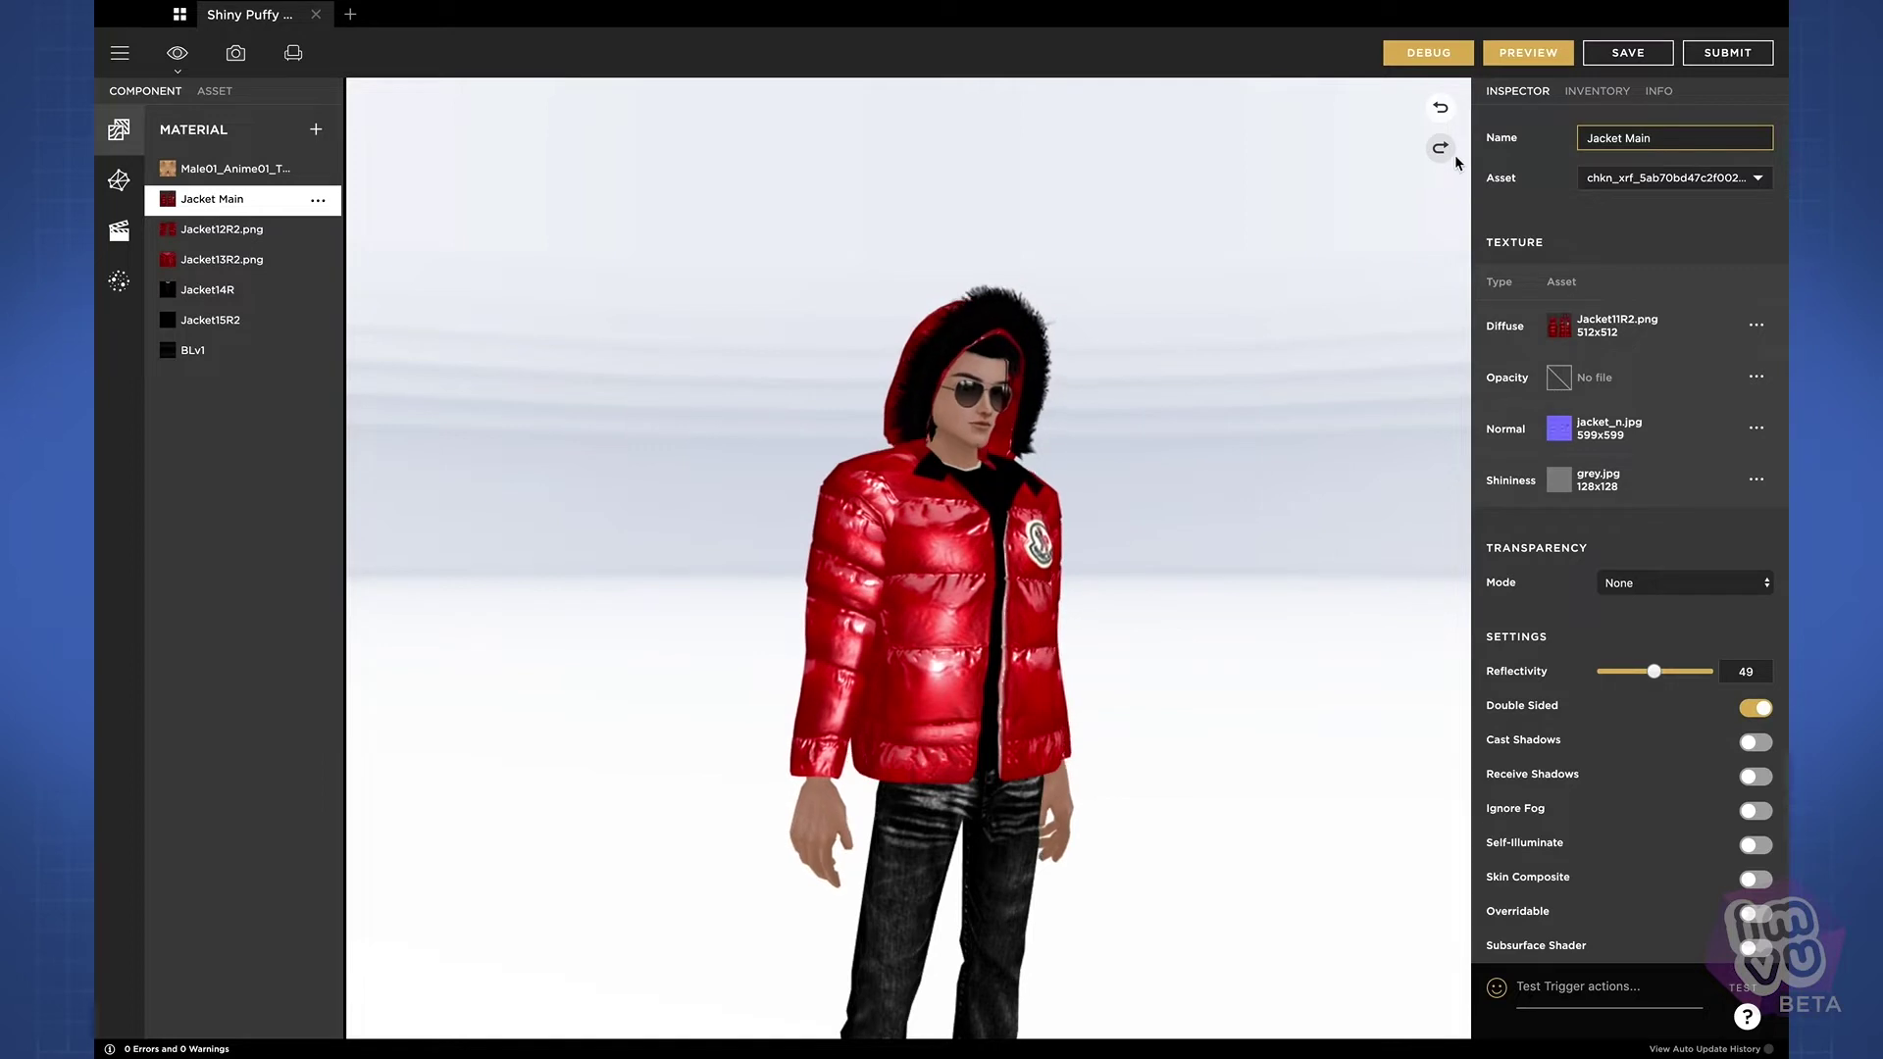
Undo the rename, unassign Jacket11R2.png's diffuse texture, and preview the now-white jacket body
left_click(1440, 108)
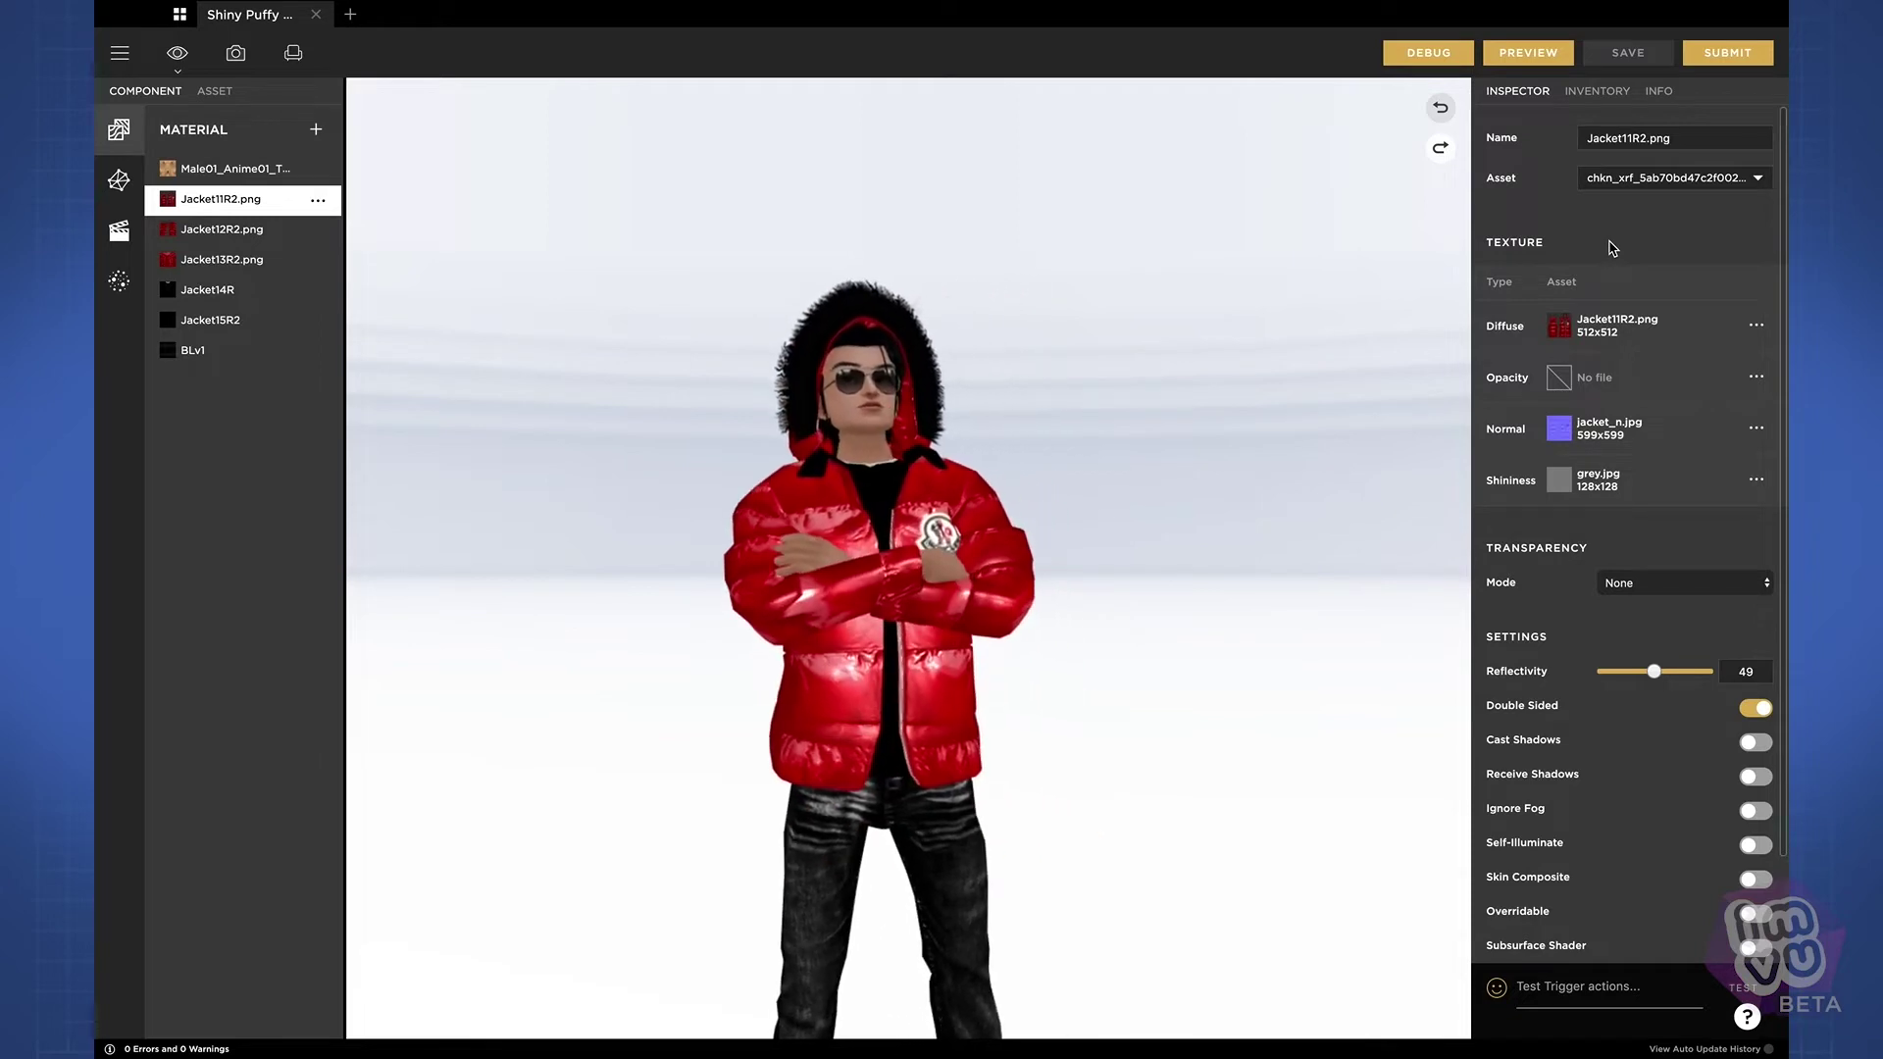
mouse_move(1558, 333)
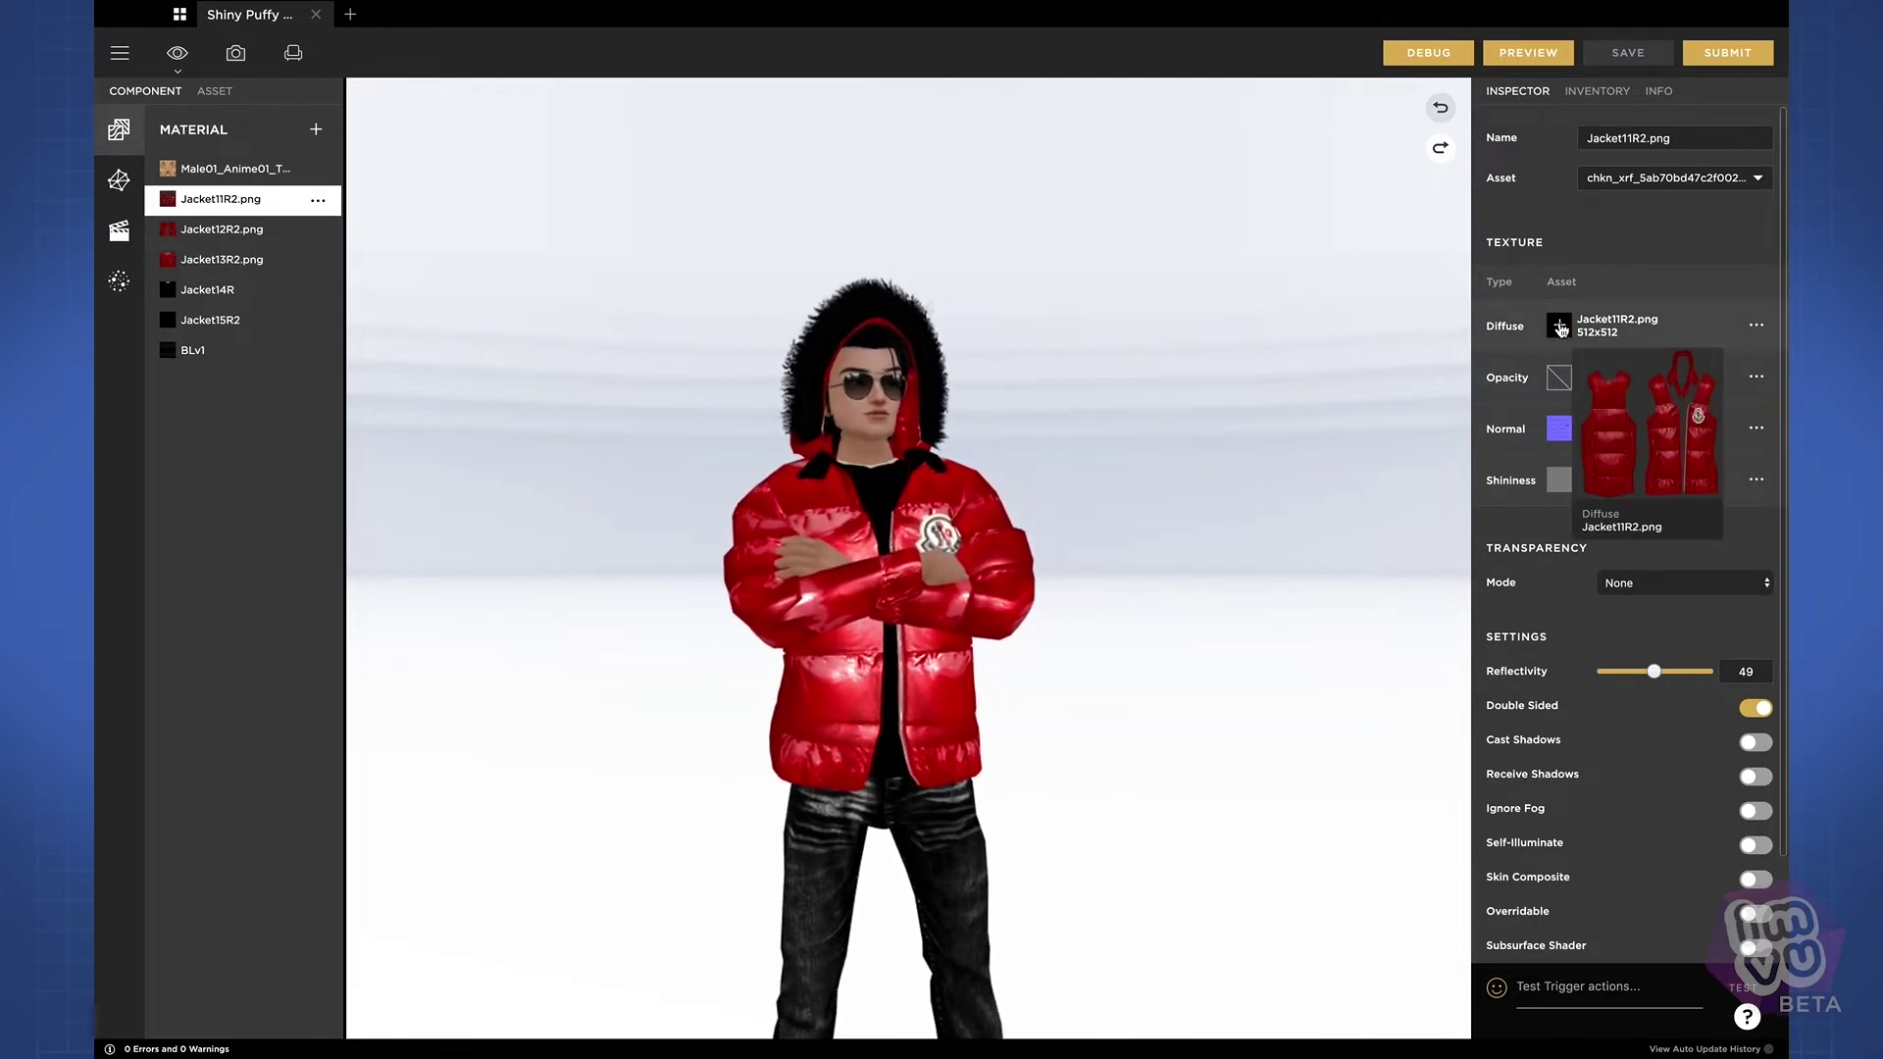
left_click(1755, 330)
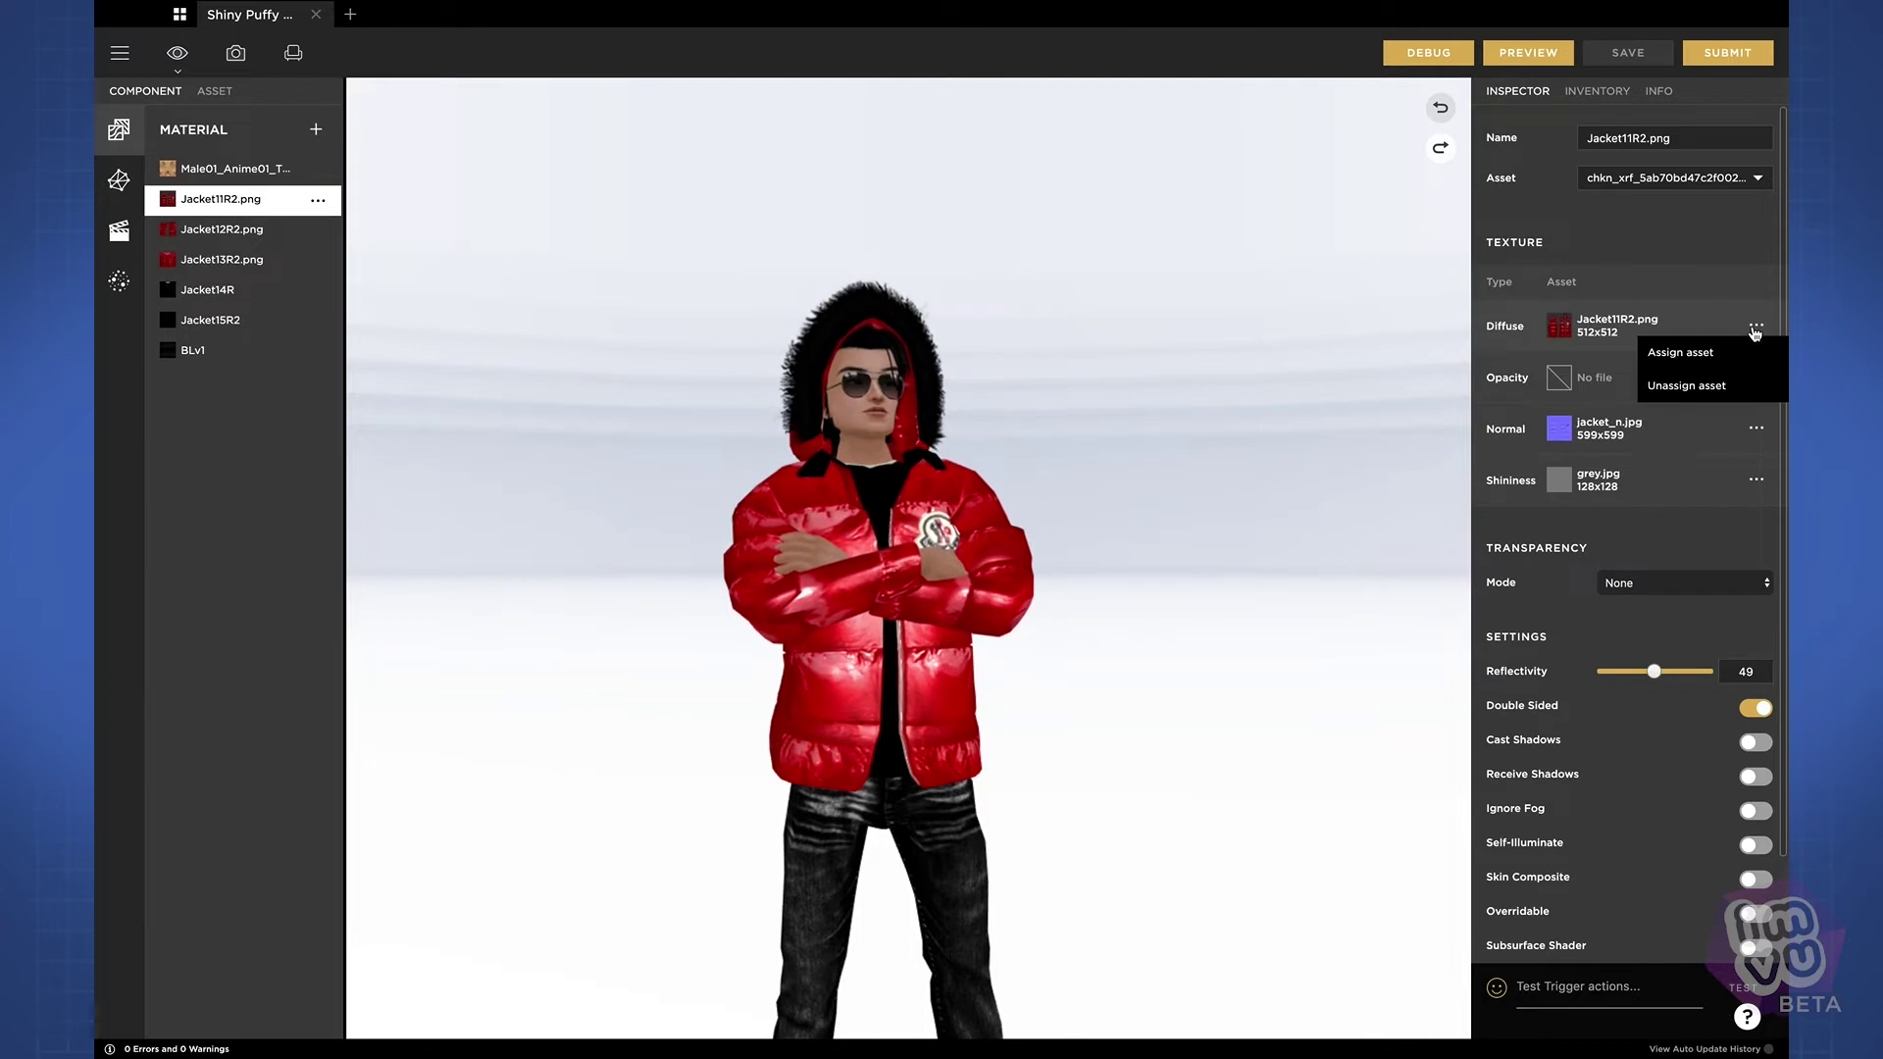
left_click(1697, 389)
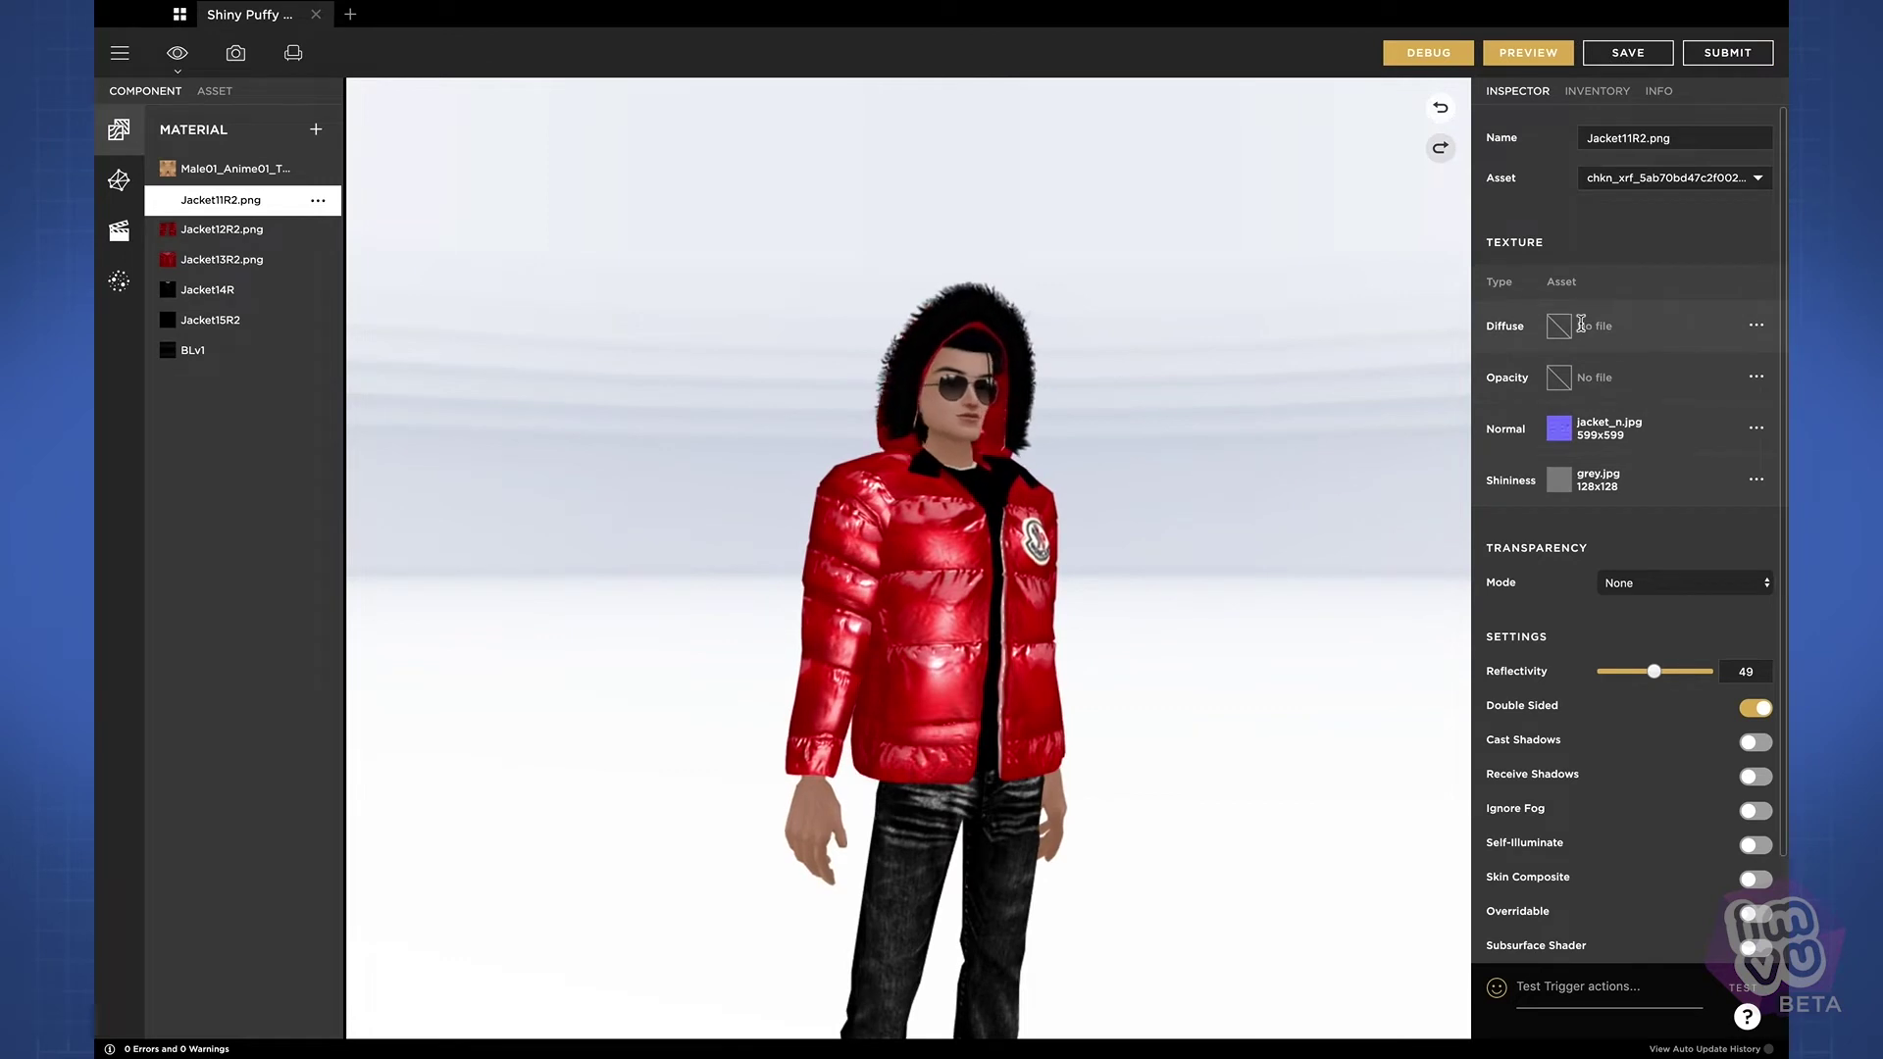
left_click(1509, 54)
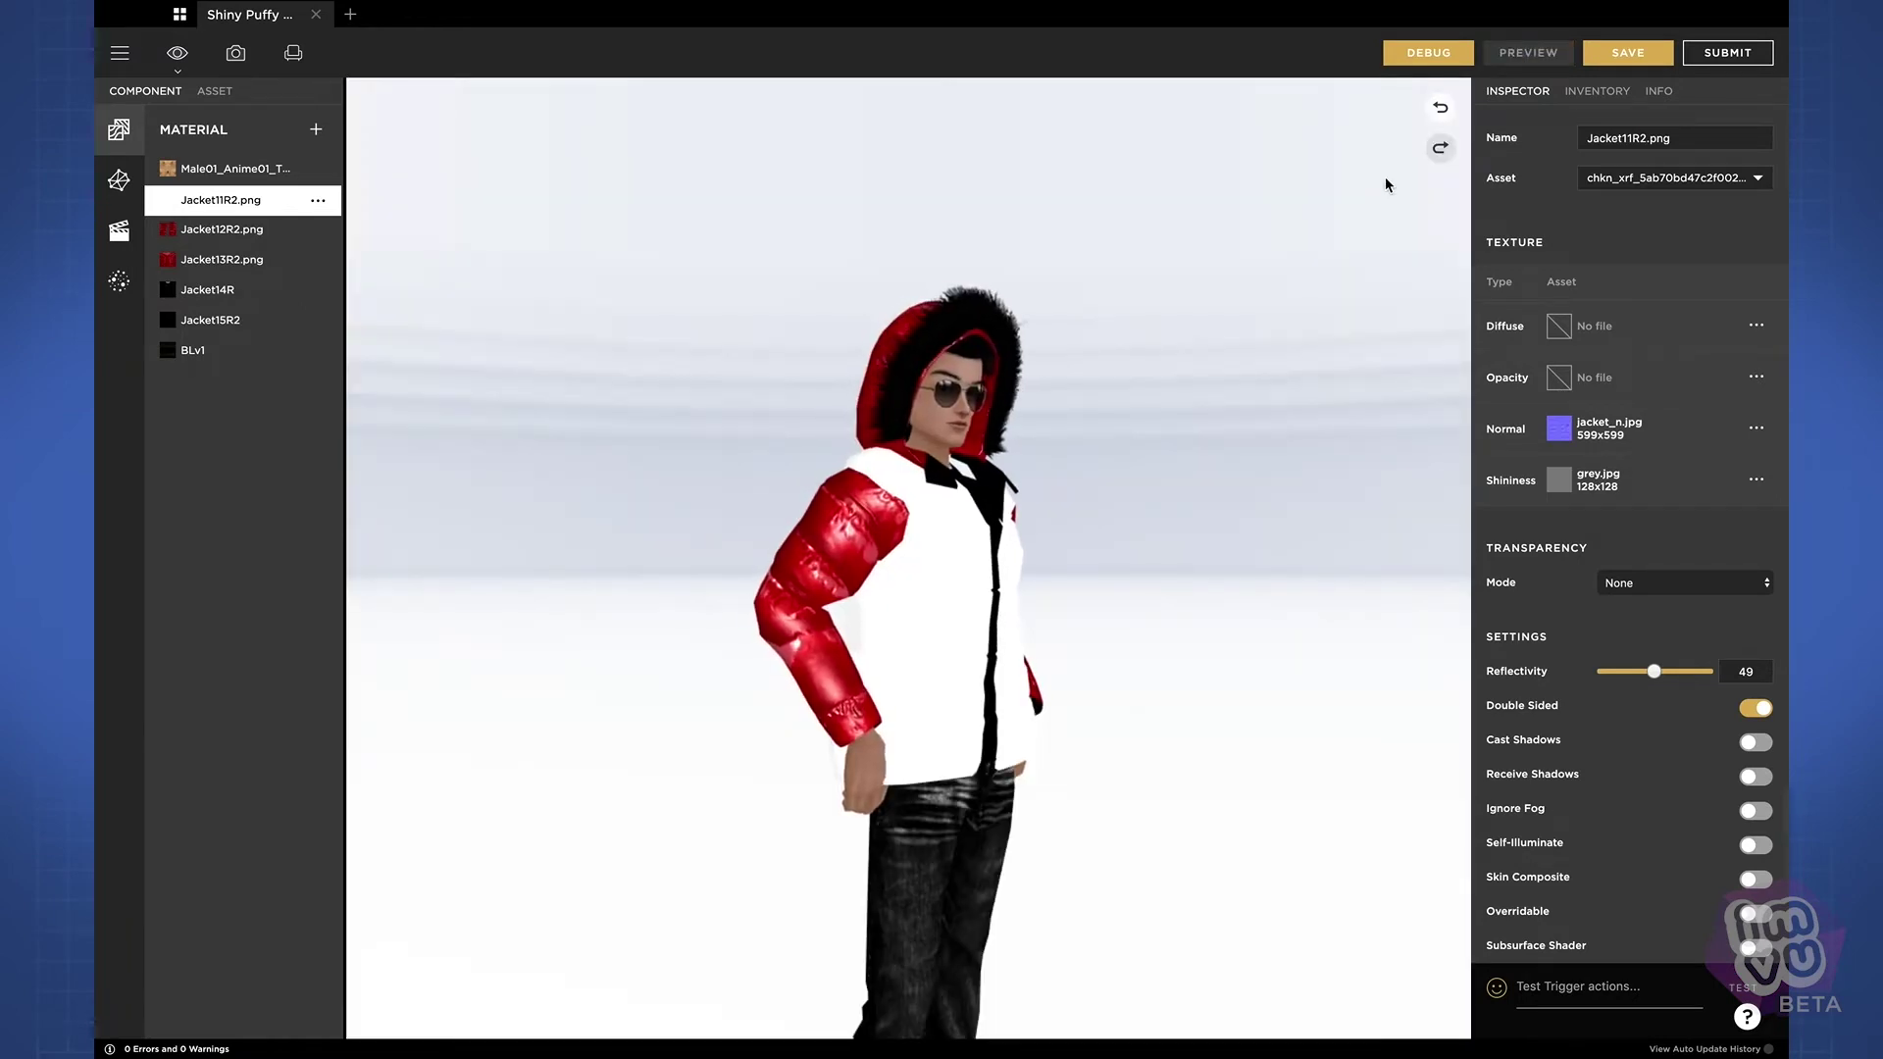
mouse_move(1274, 461)
left_mouse_down()
mouse_move(1063, 466)
mouse_move(1284, 452)
left_mouse_up()
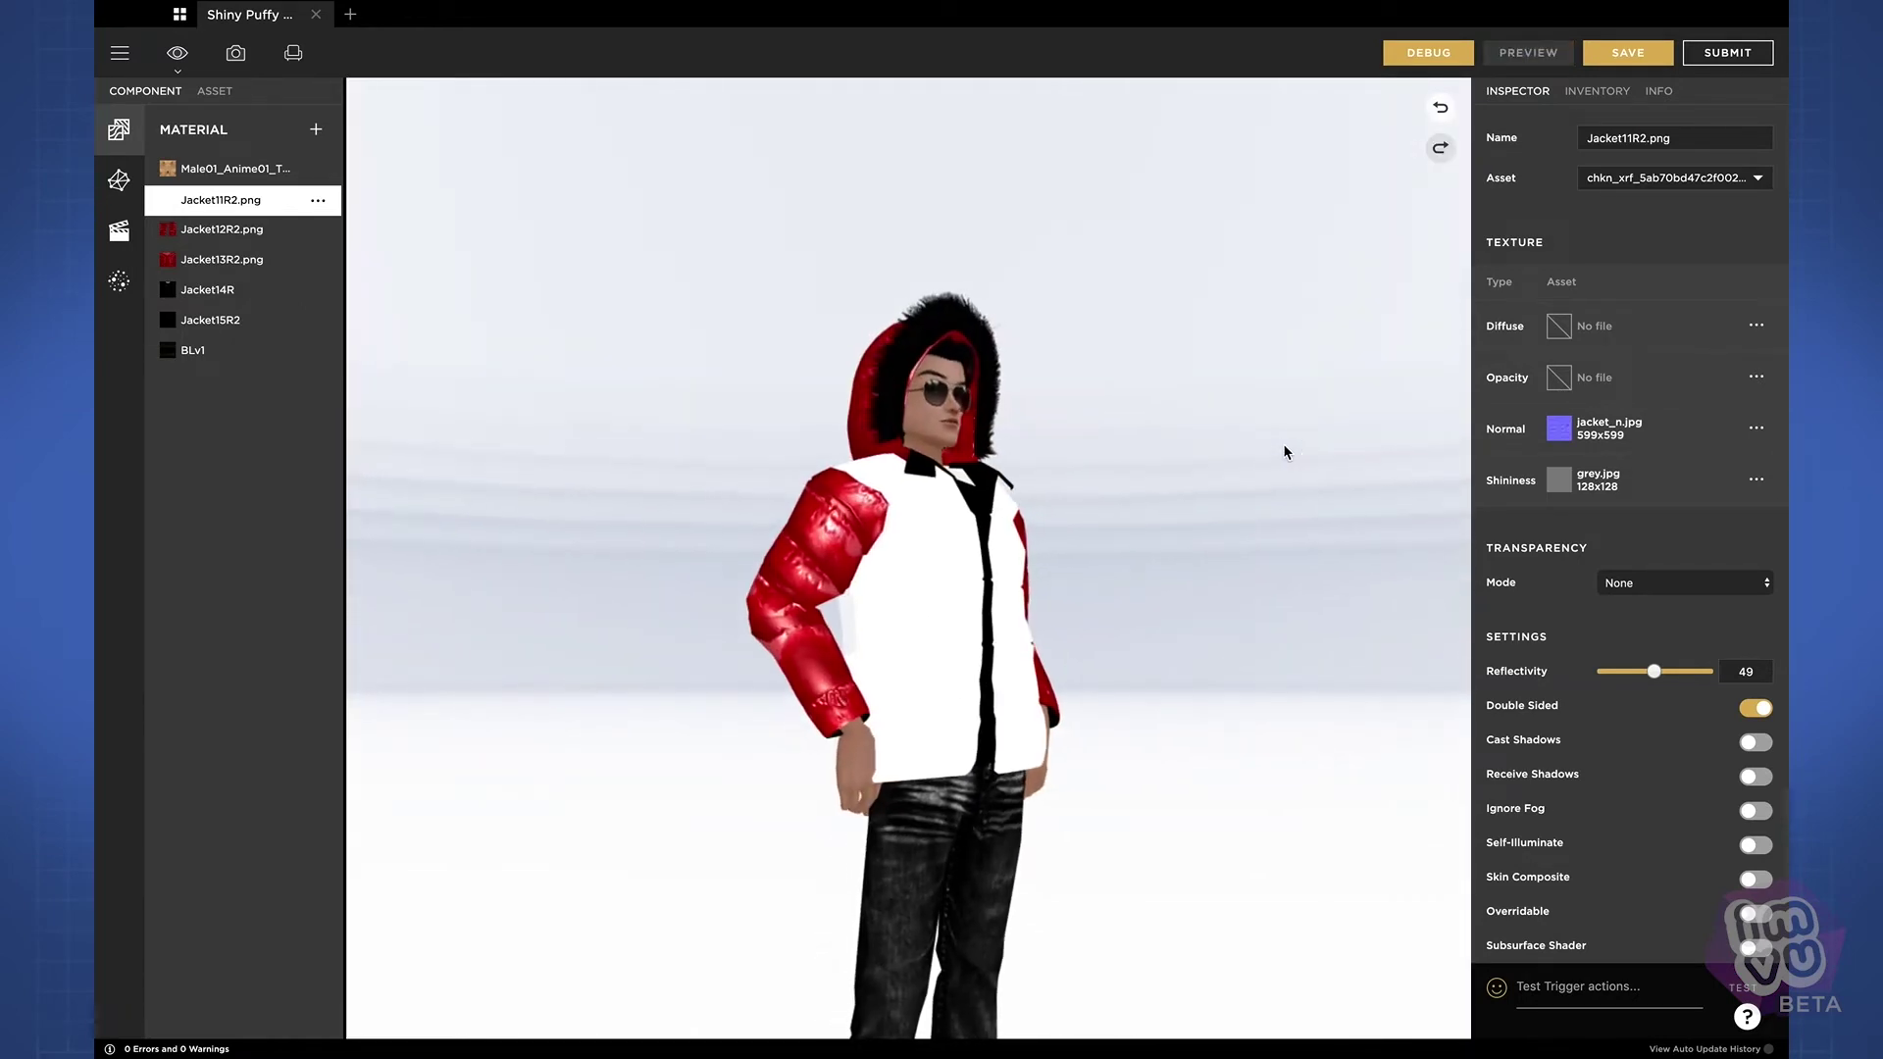
Undo to restore the Jacket11R2.png diffuse texture, then orbit to check the fully red jacket
left_click(1441, 109)
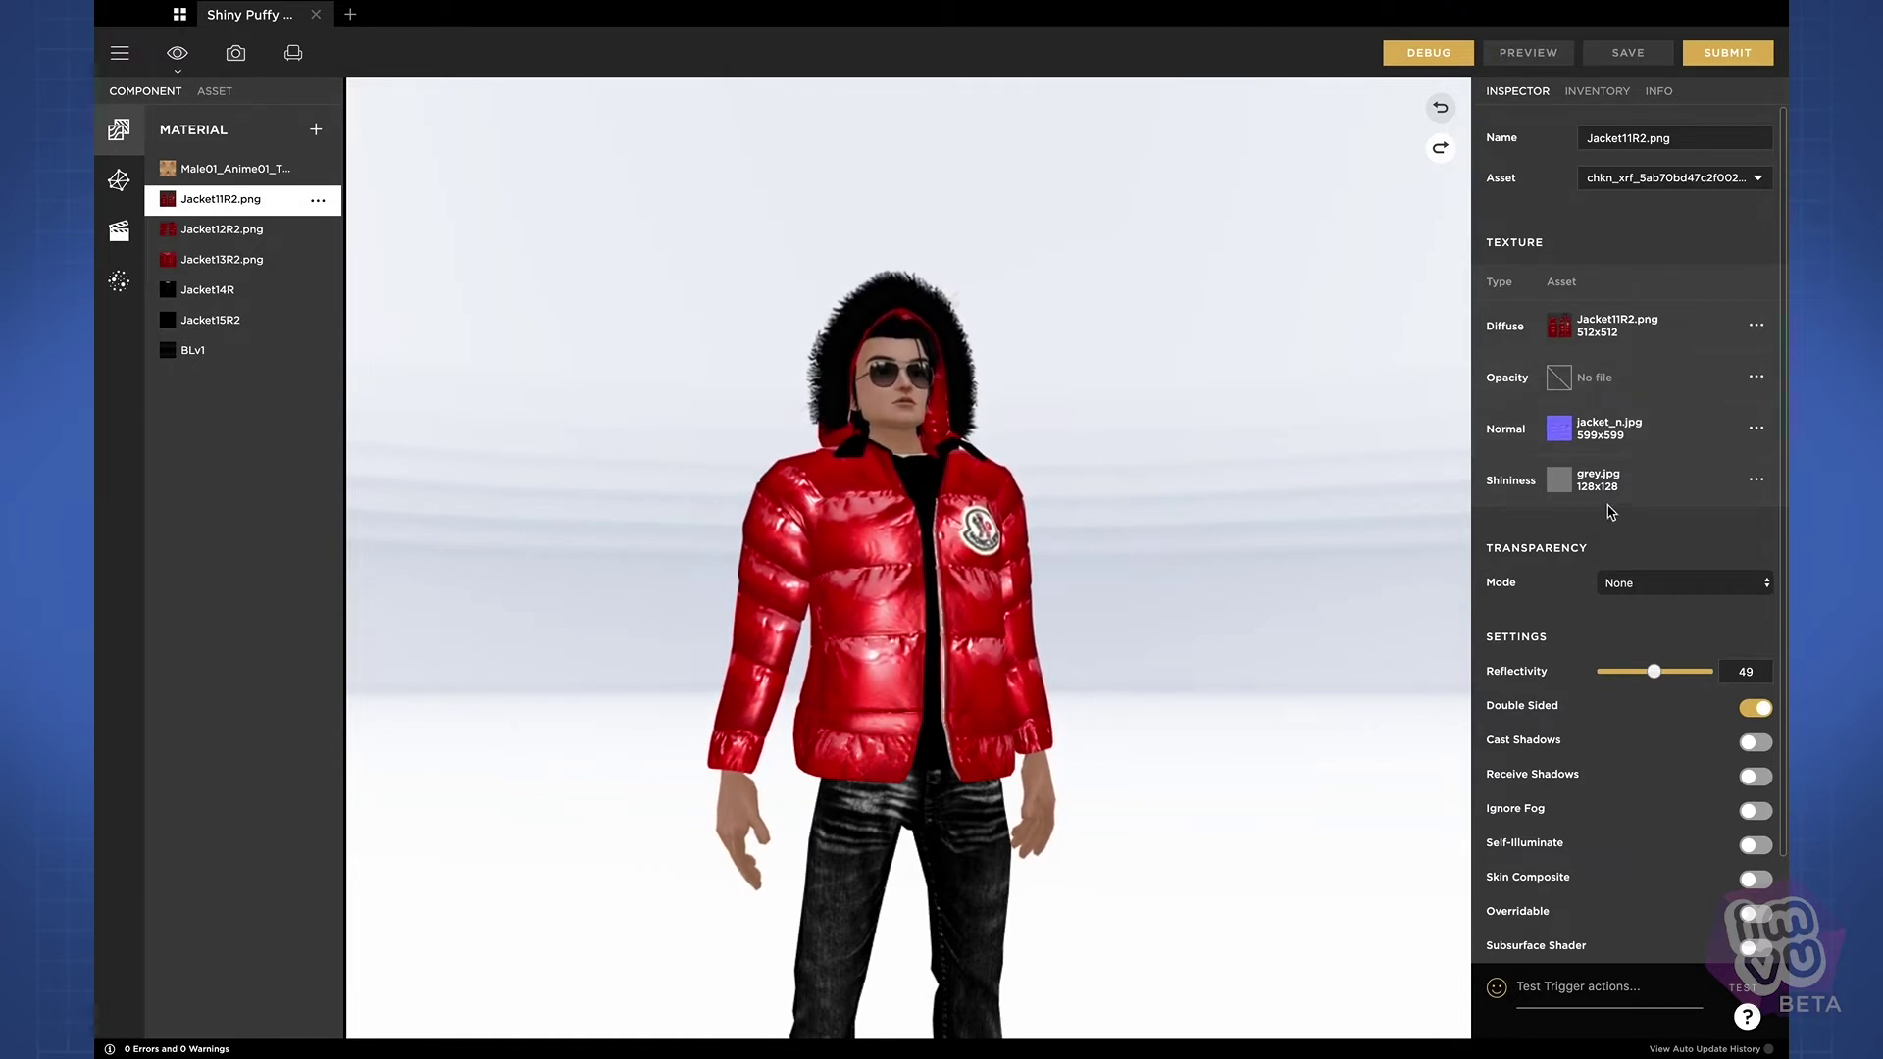
left_click_drag(980, 588, 993, 669)
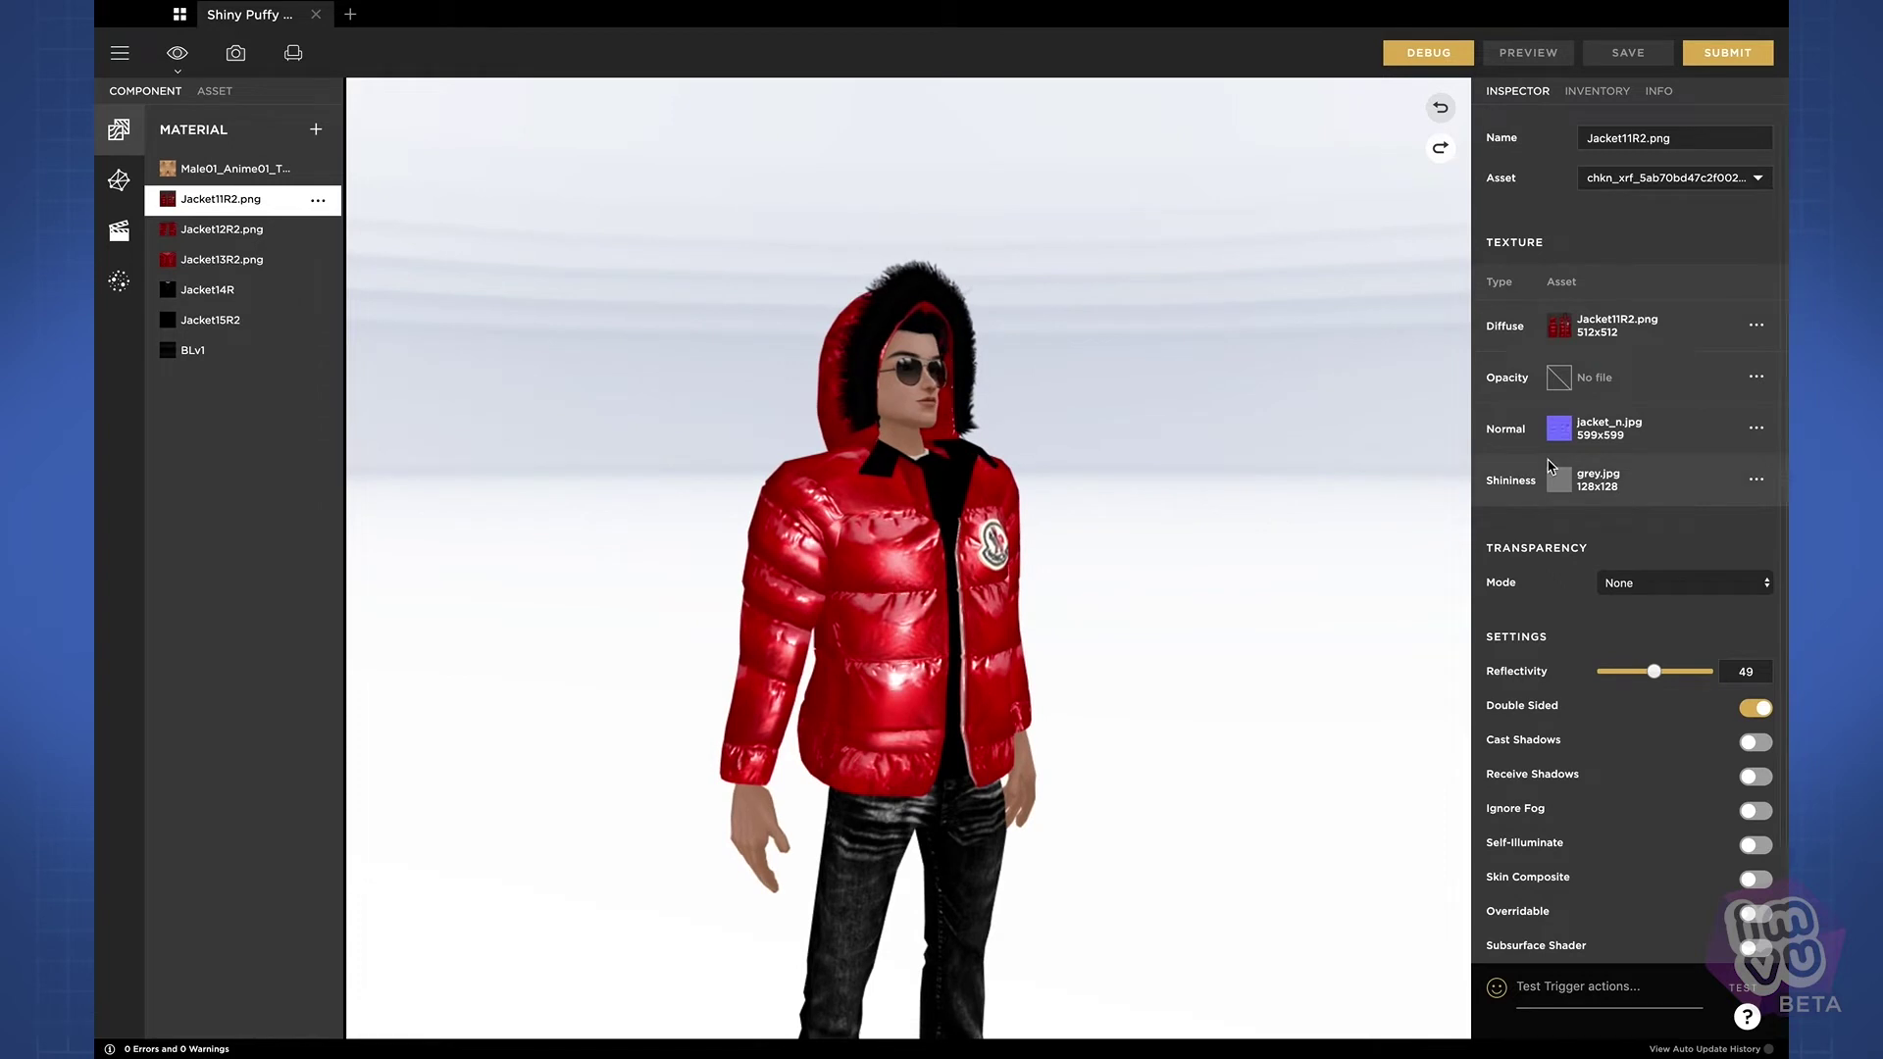
scroll(1603, 609, "down", 1)
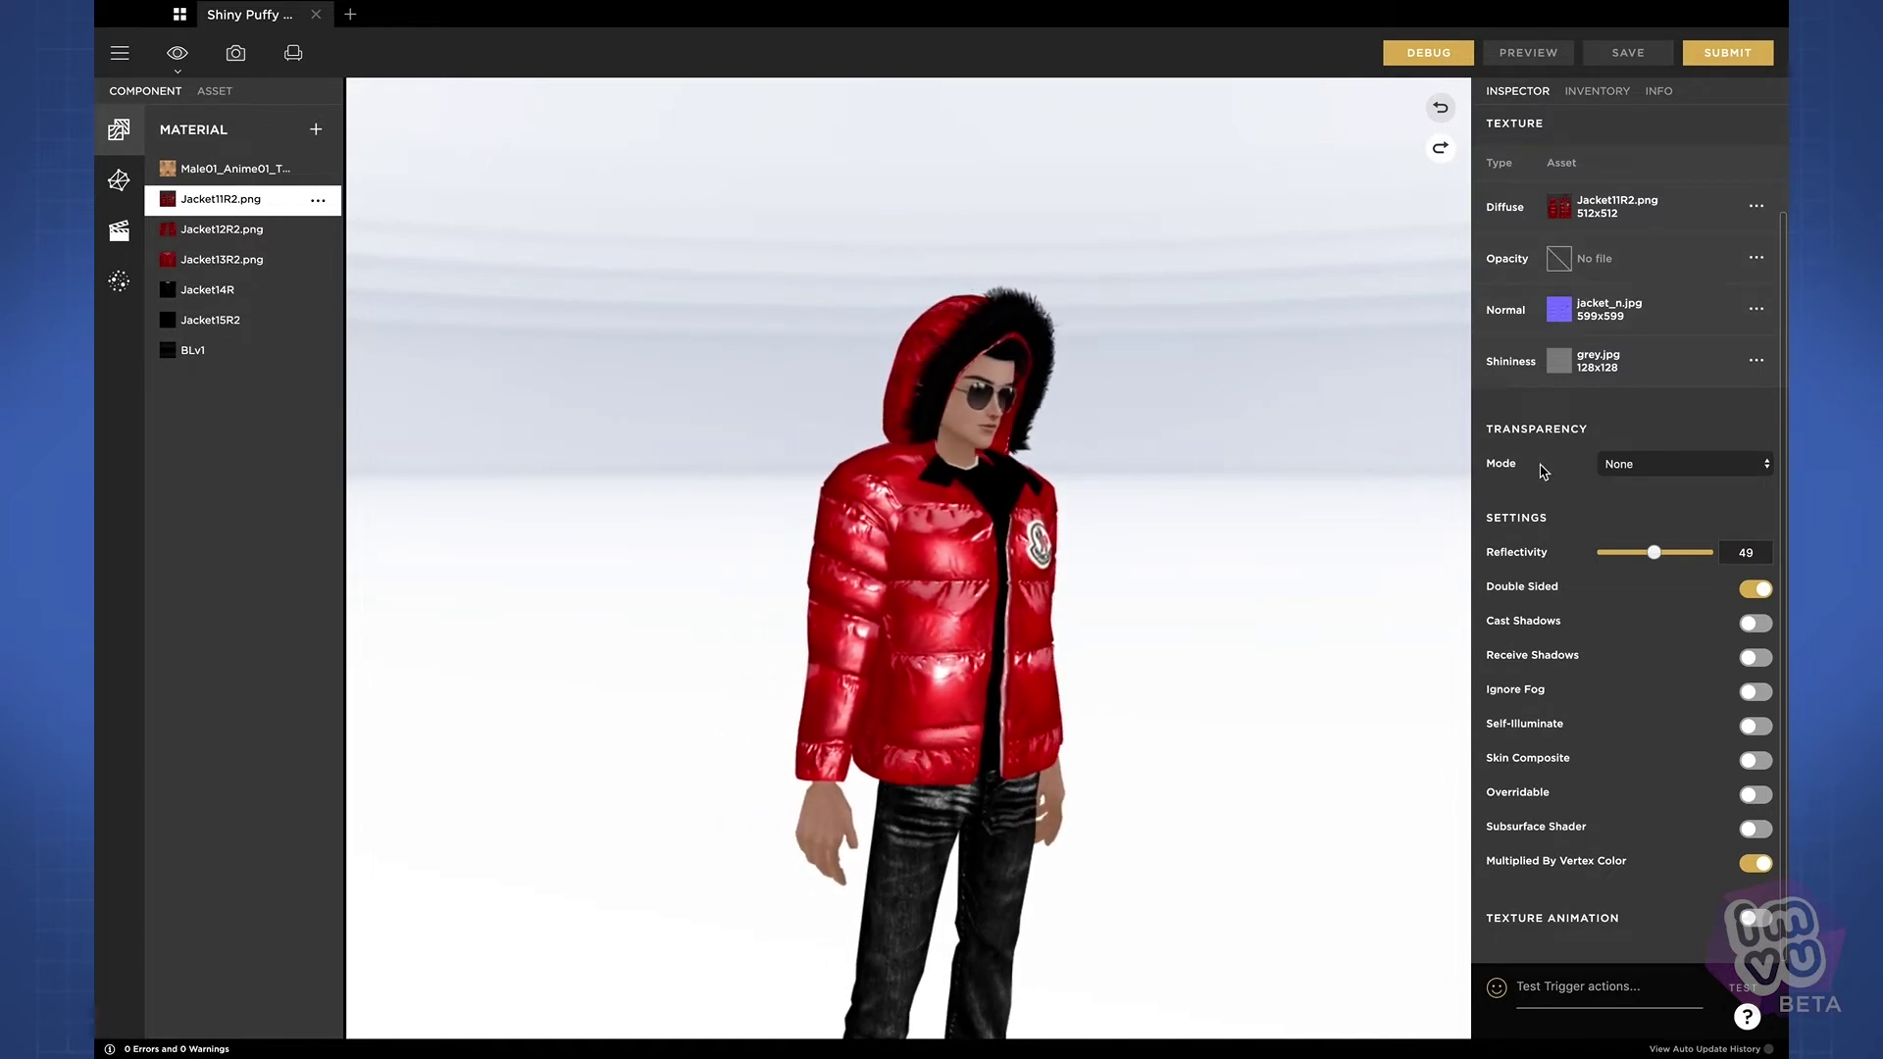
Leave Jacket11R2.png's transparency mode at None and select the BLv1 material
left_click(1639, 465)
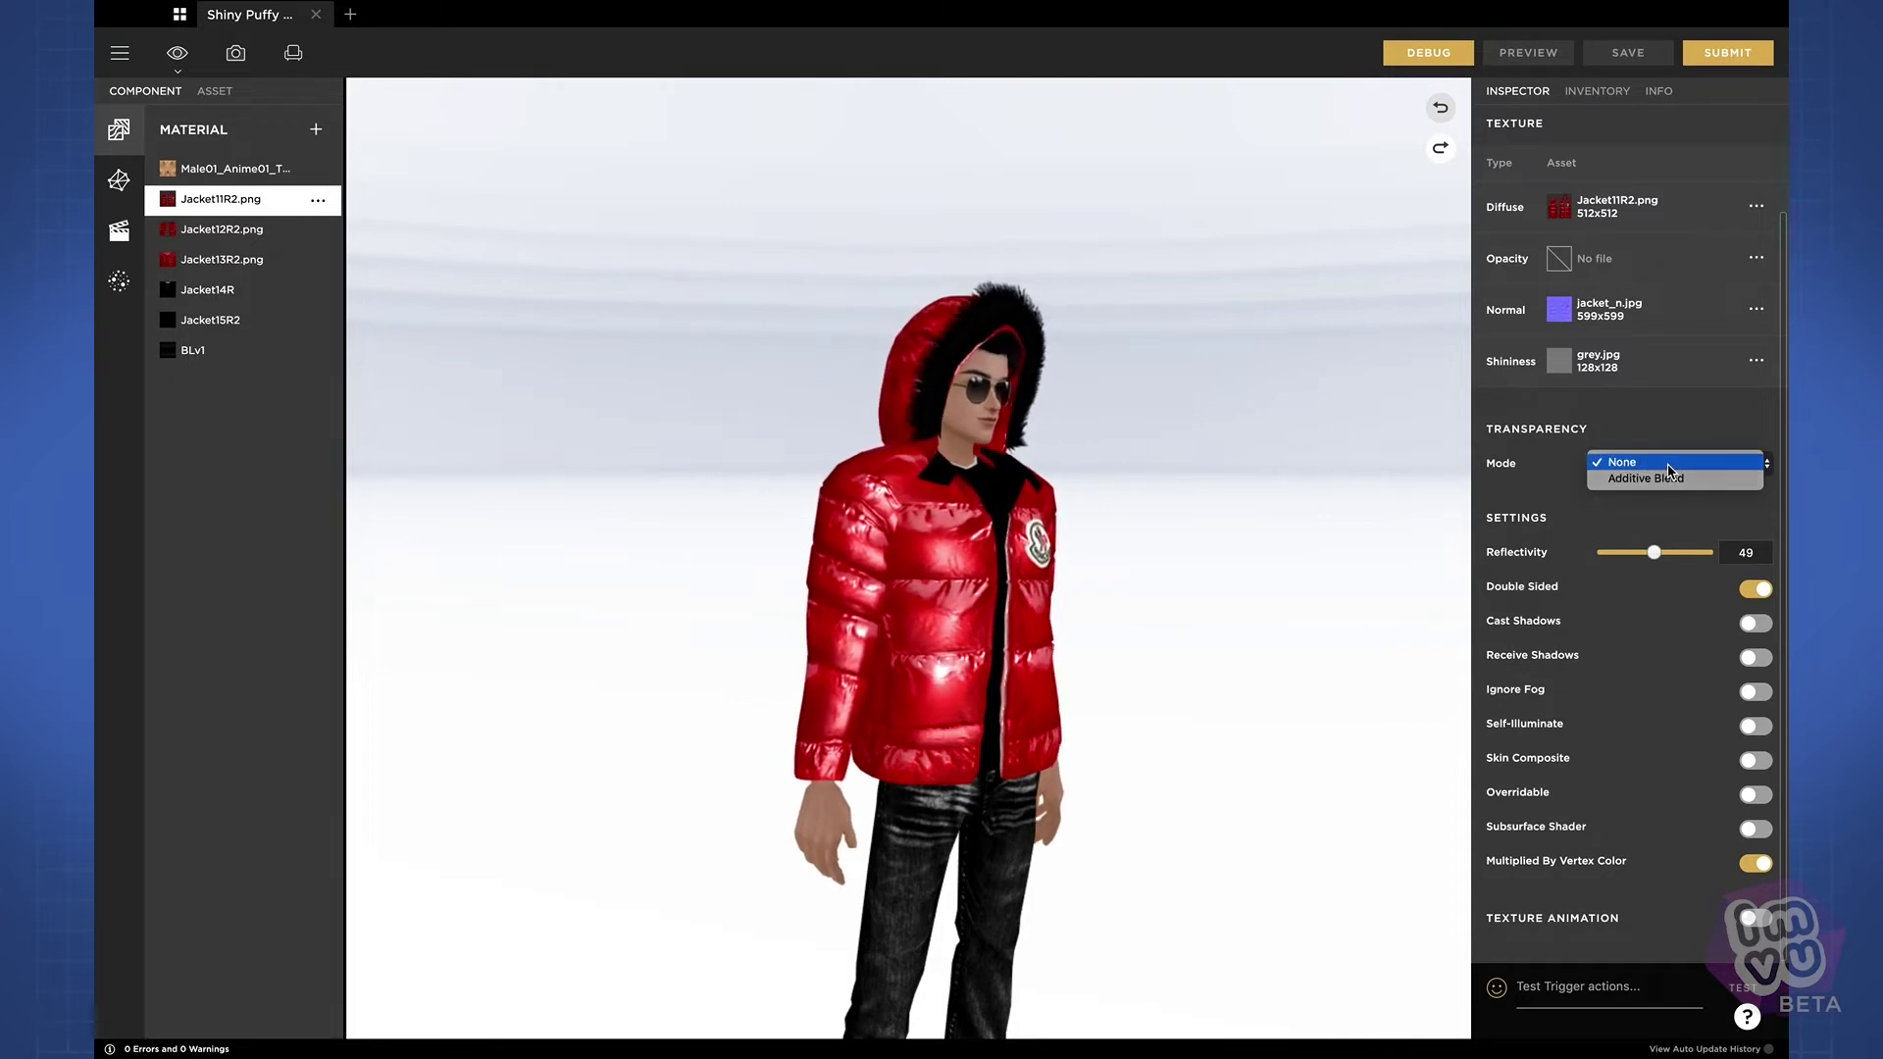
left_click(1670, 470)
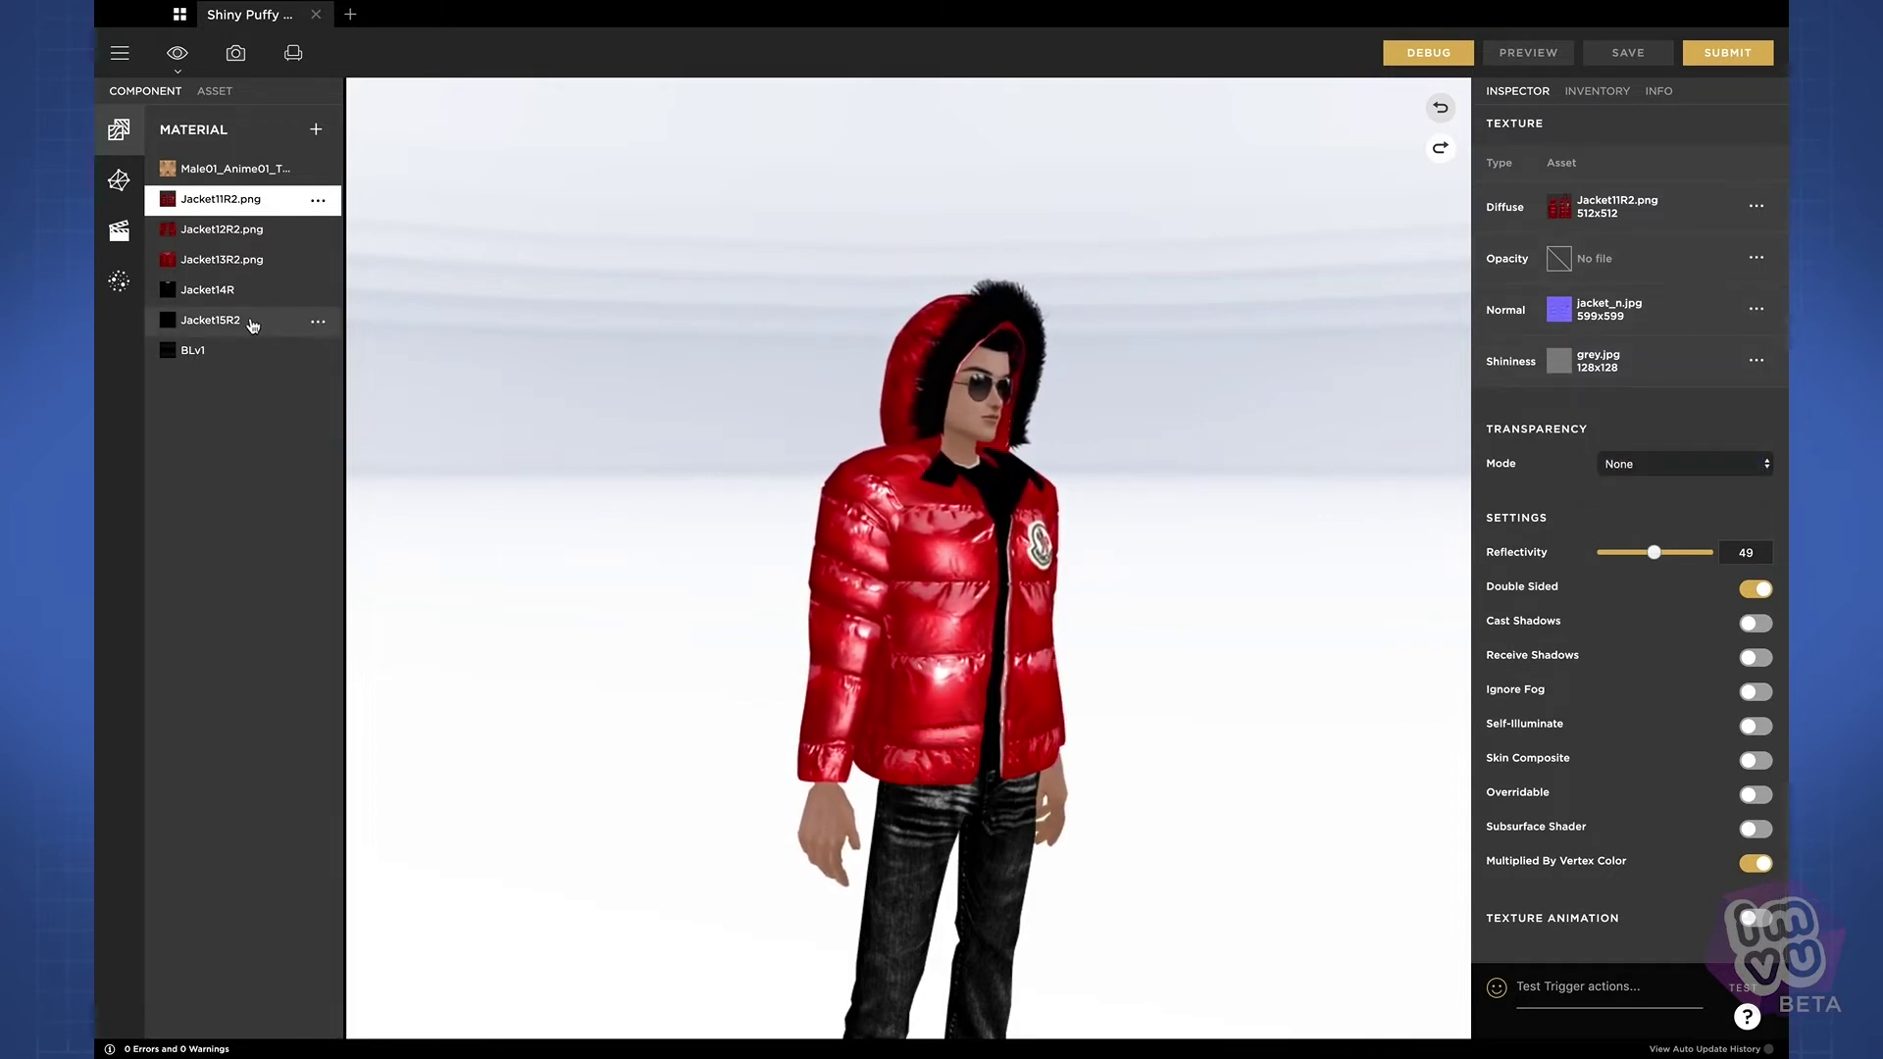
left_click(193, 353)
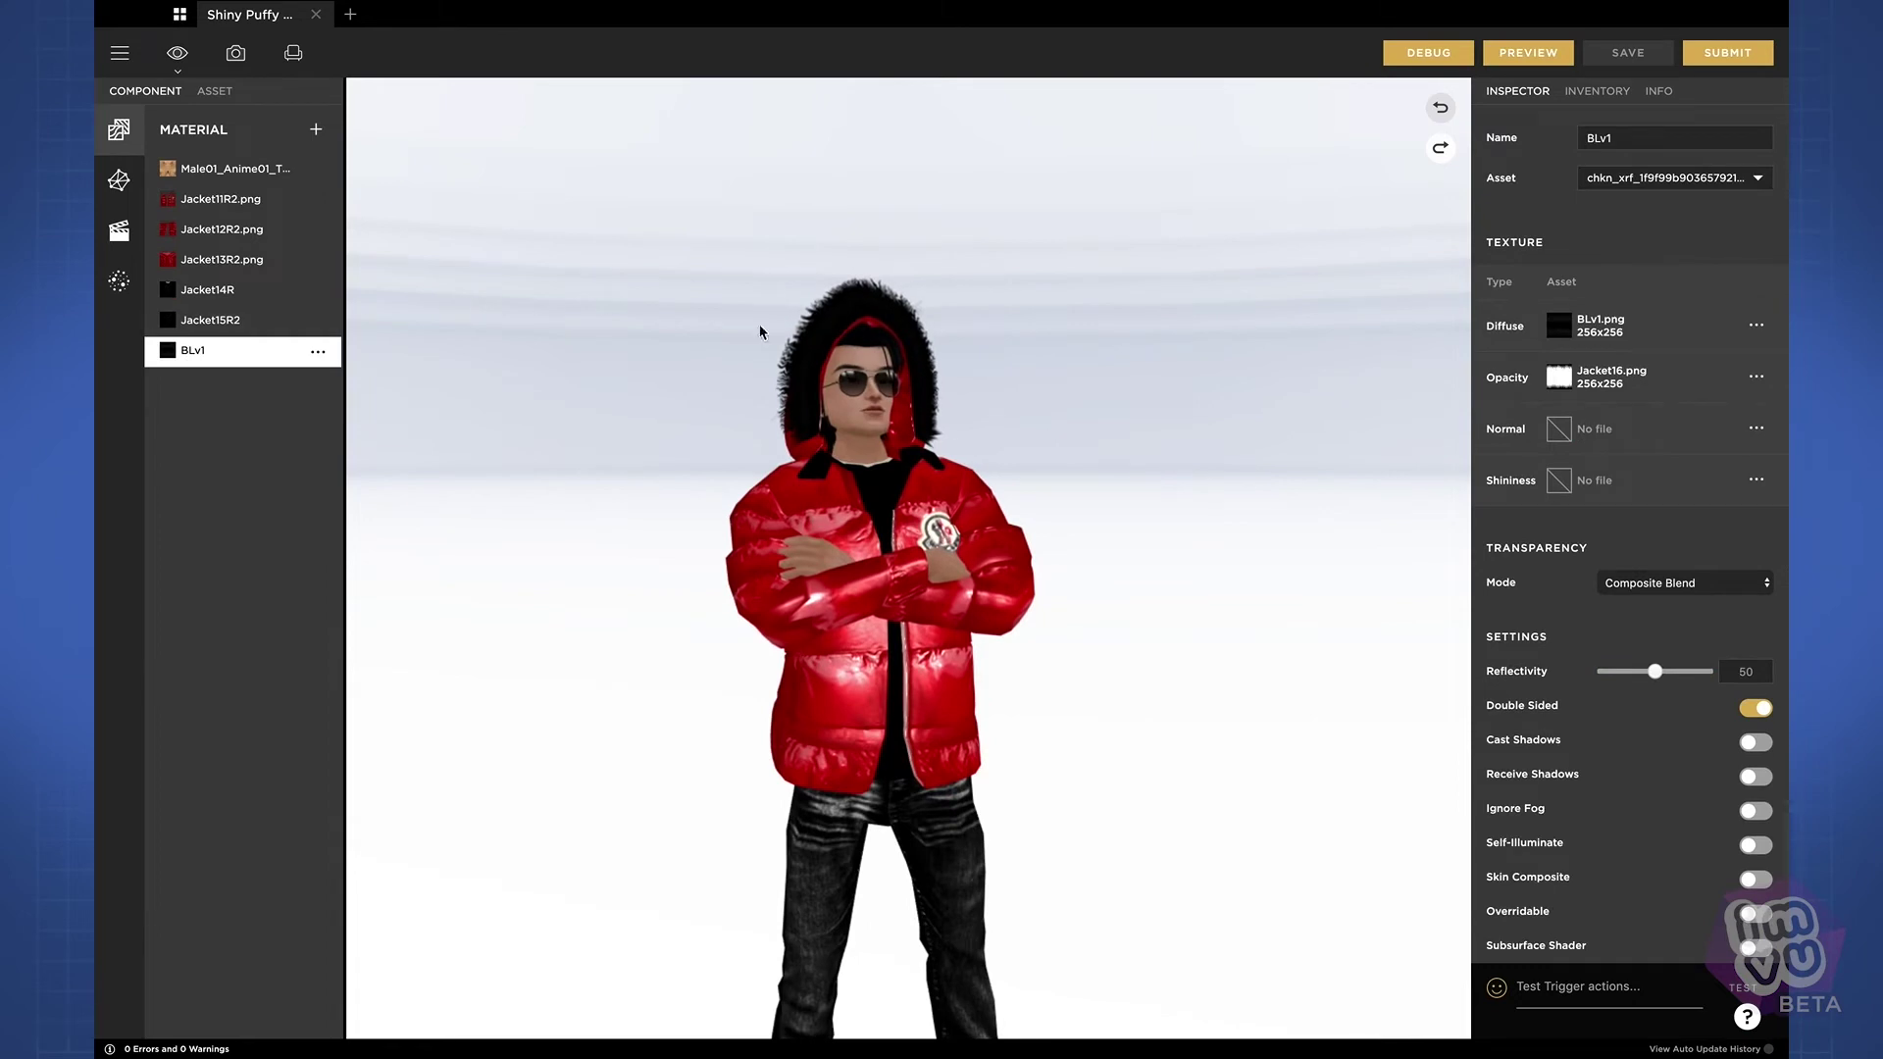
scroll(954, 340, "up", 5)
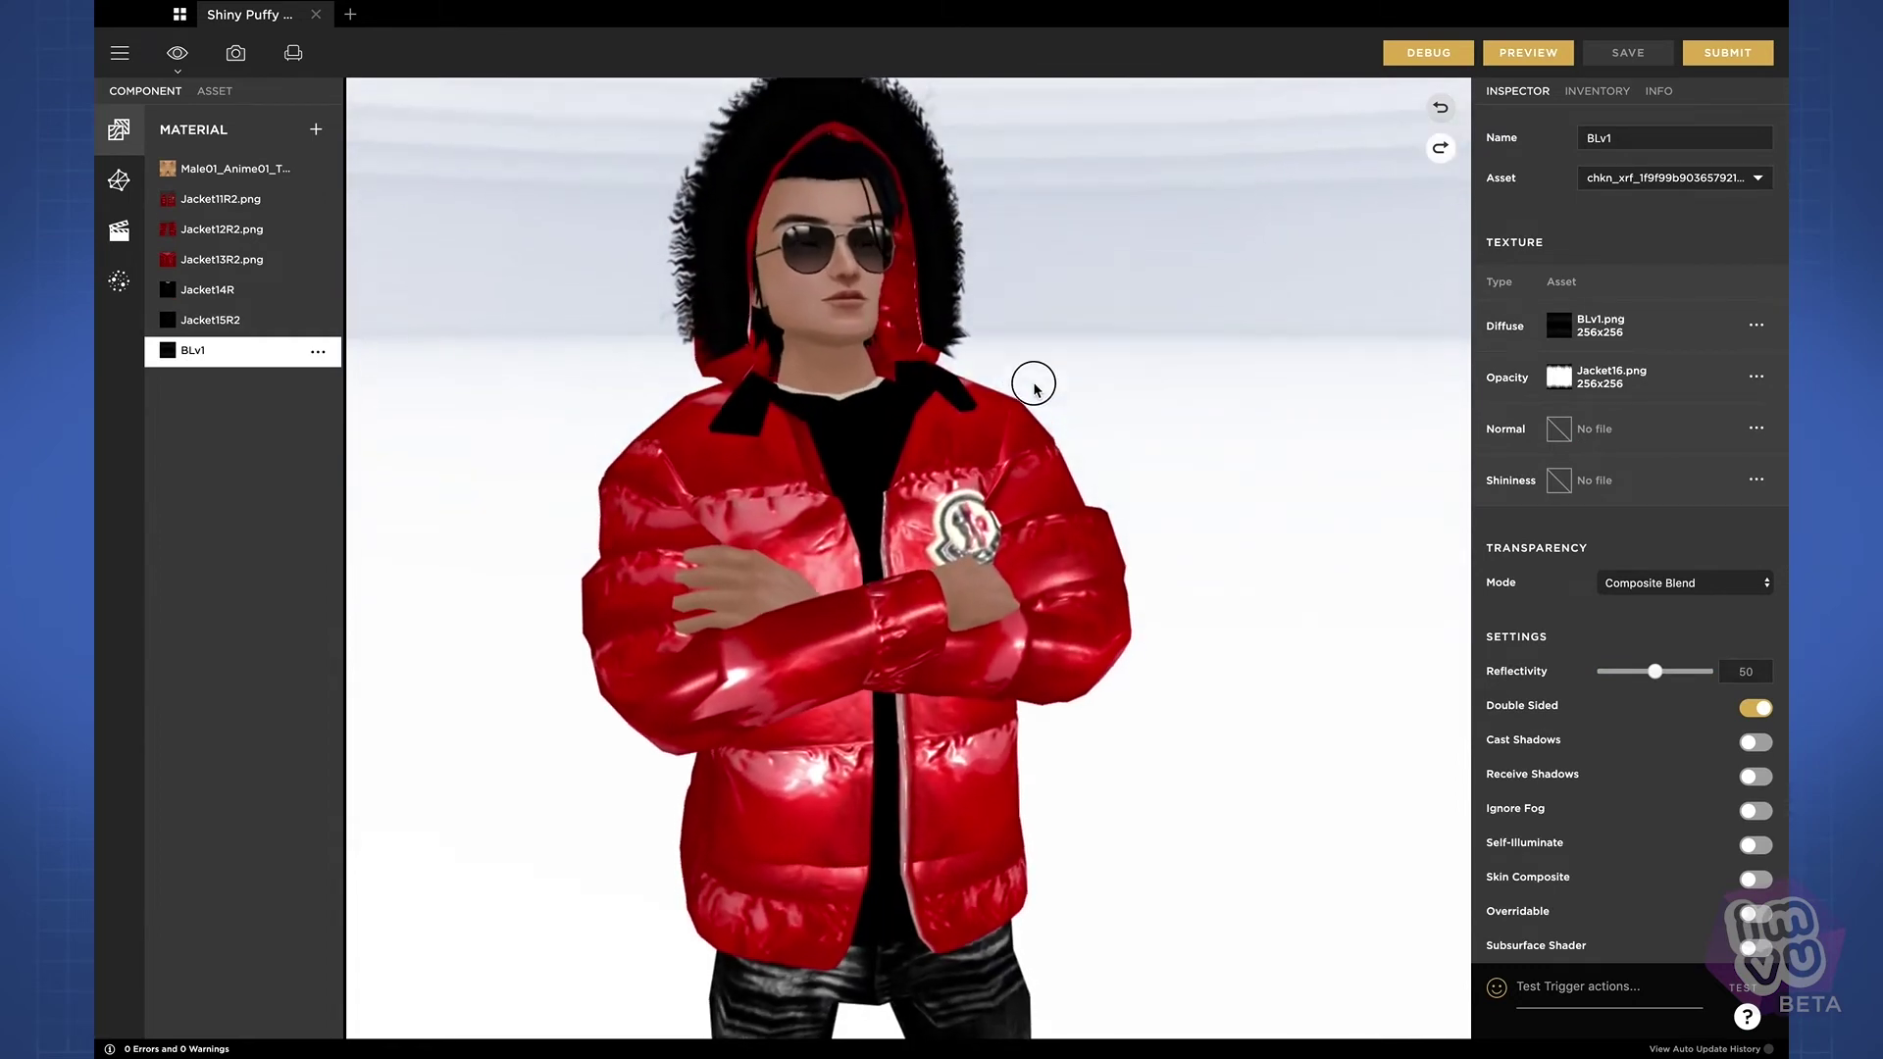
Set BLv1's transparency mode to Alpha Test with a 0.5 threshold
left_click_drag(1030, 428, 1092, 324)
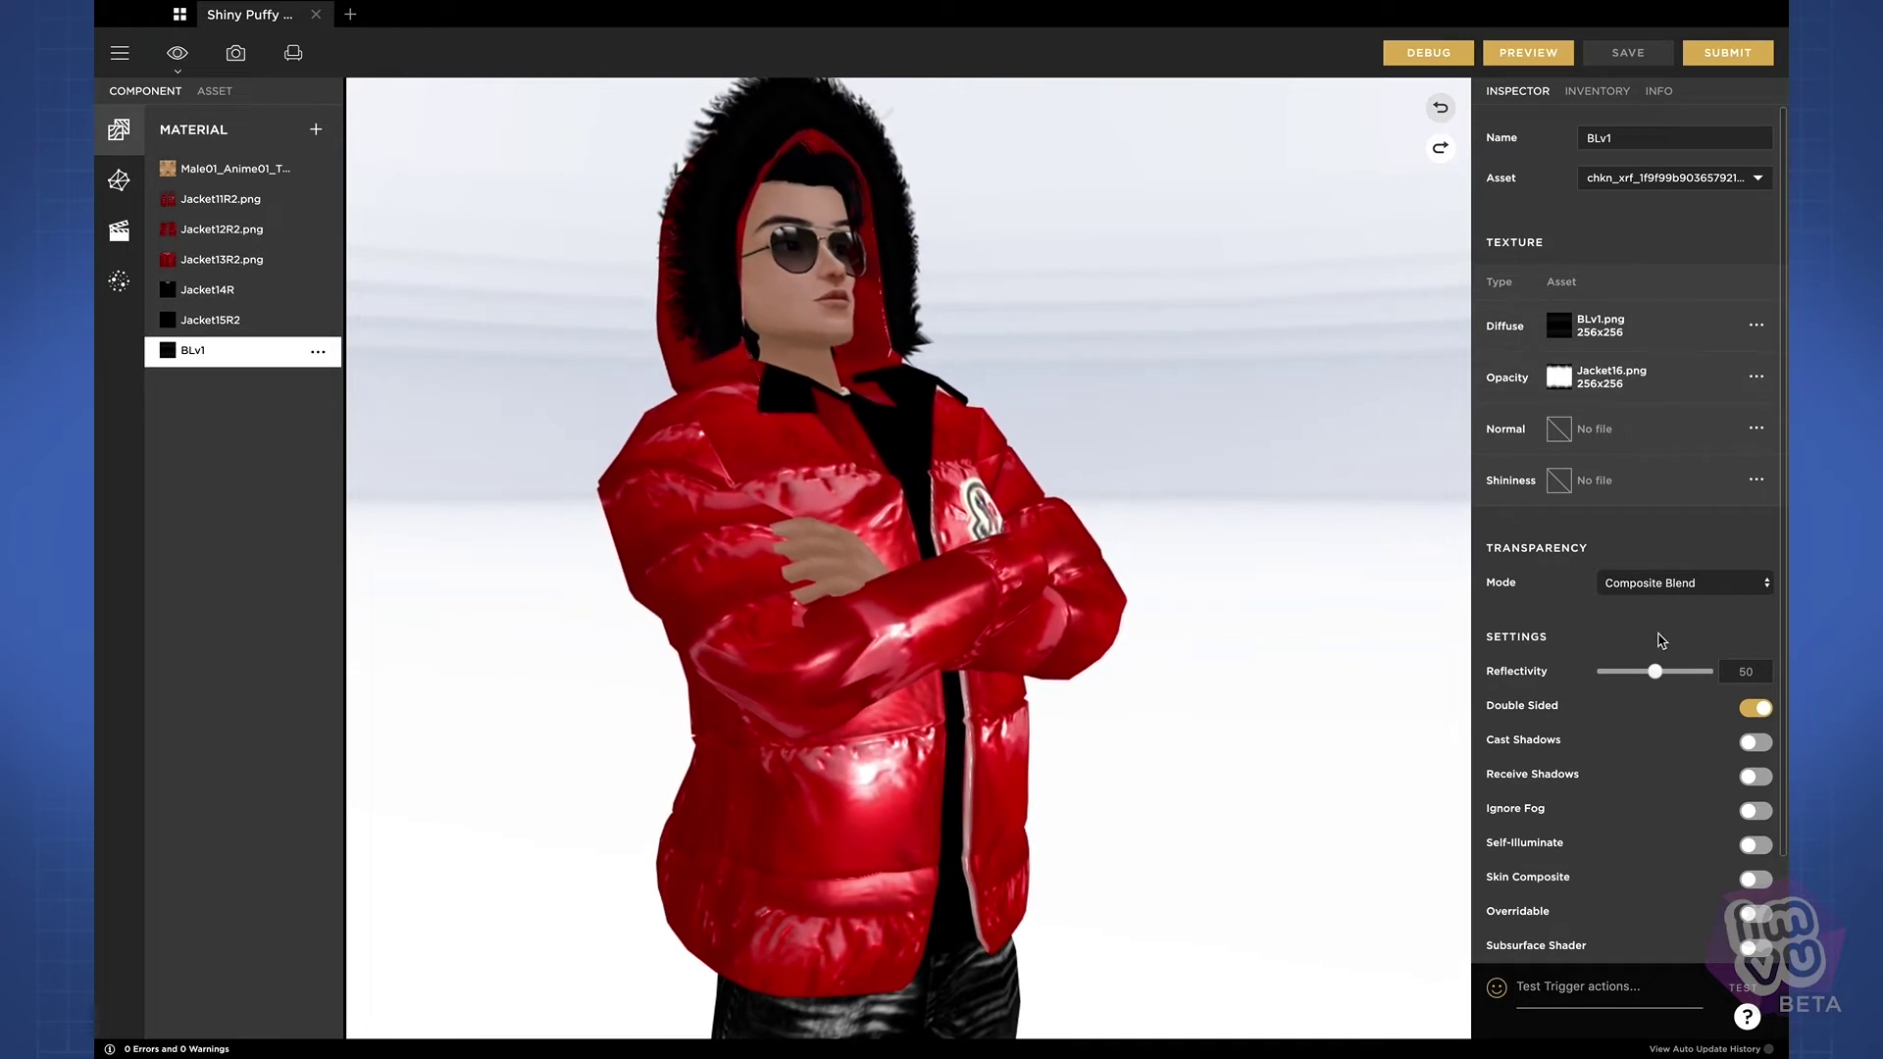
left_click(1690, 586)
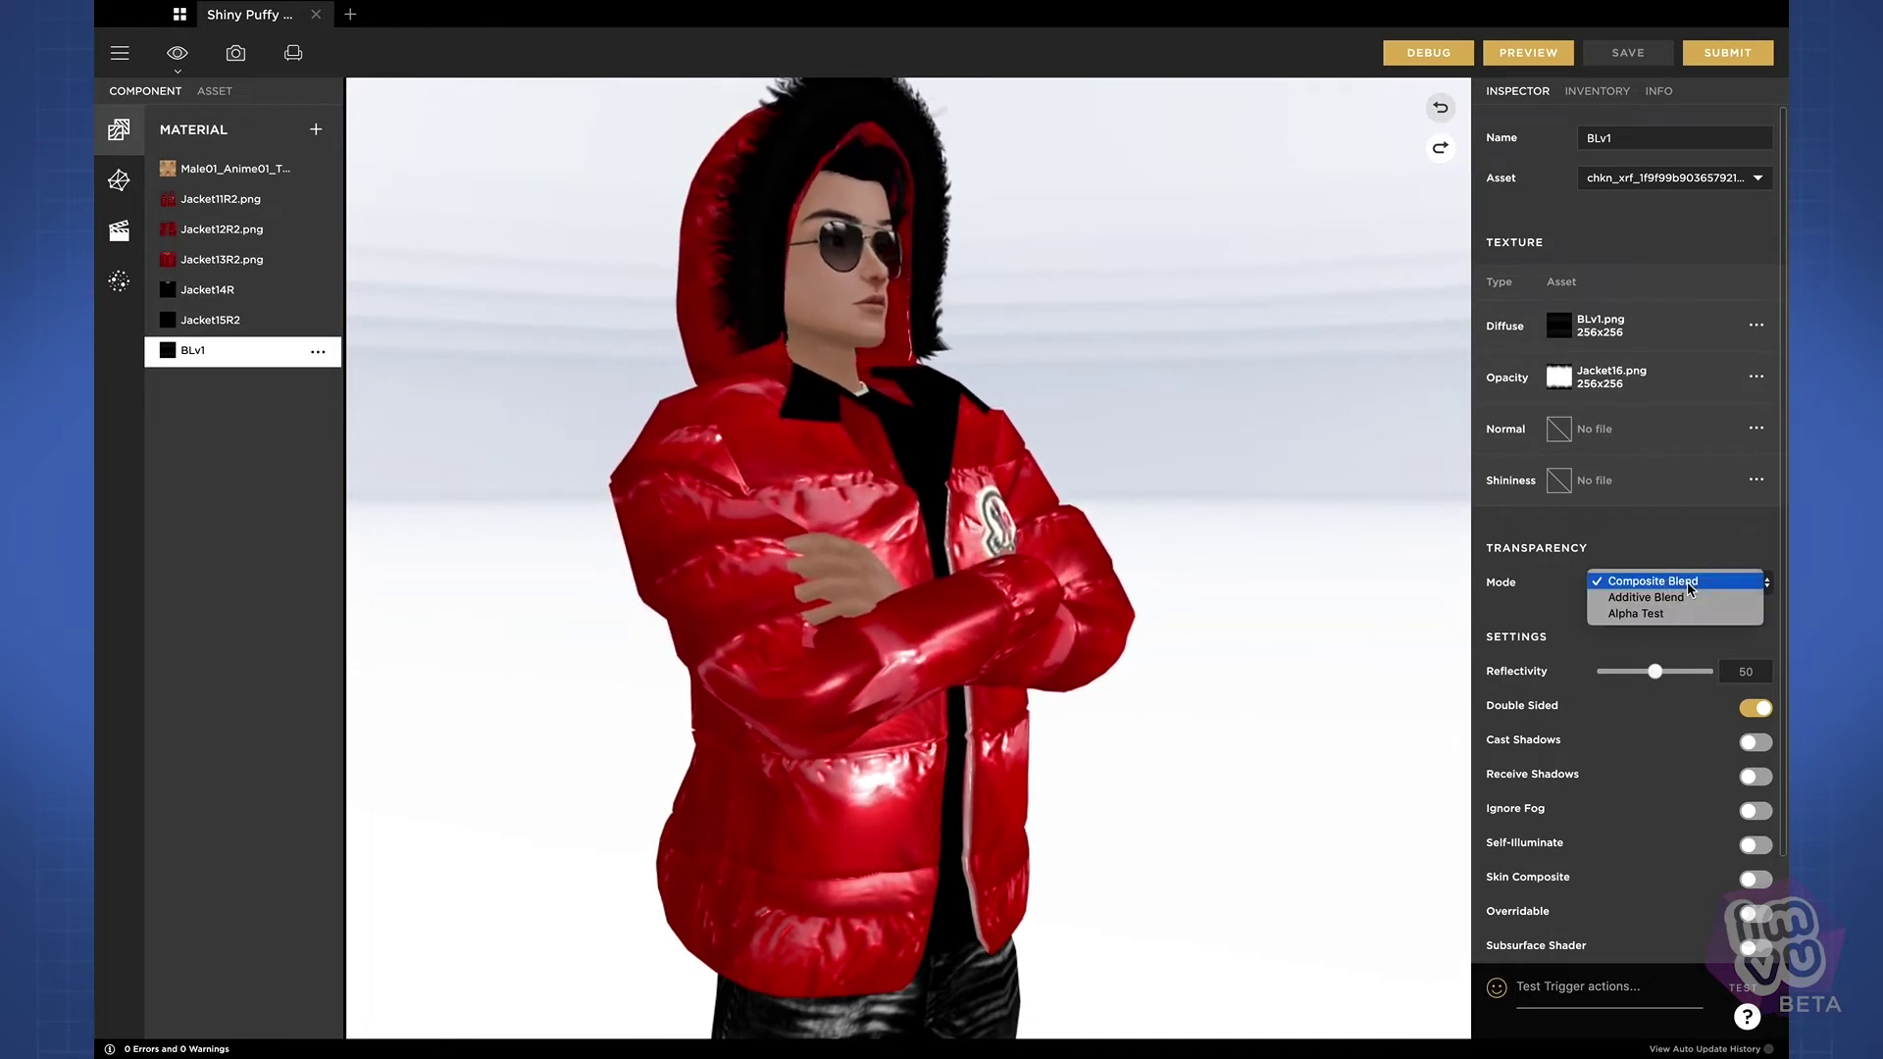
left_click(1645, 614)
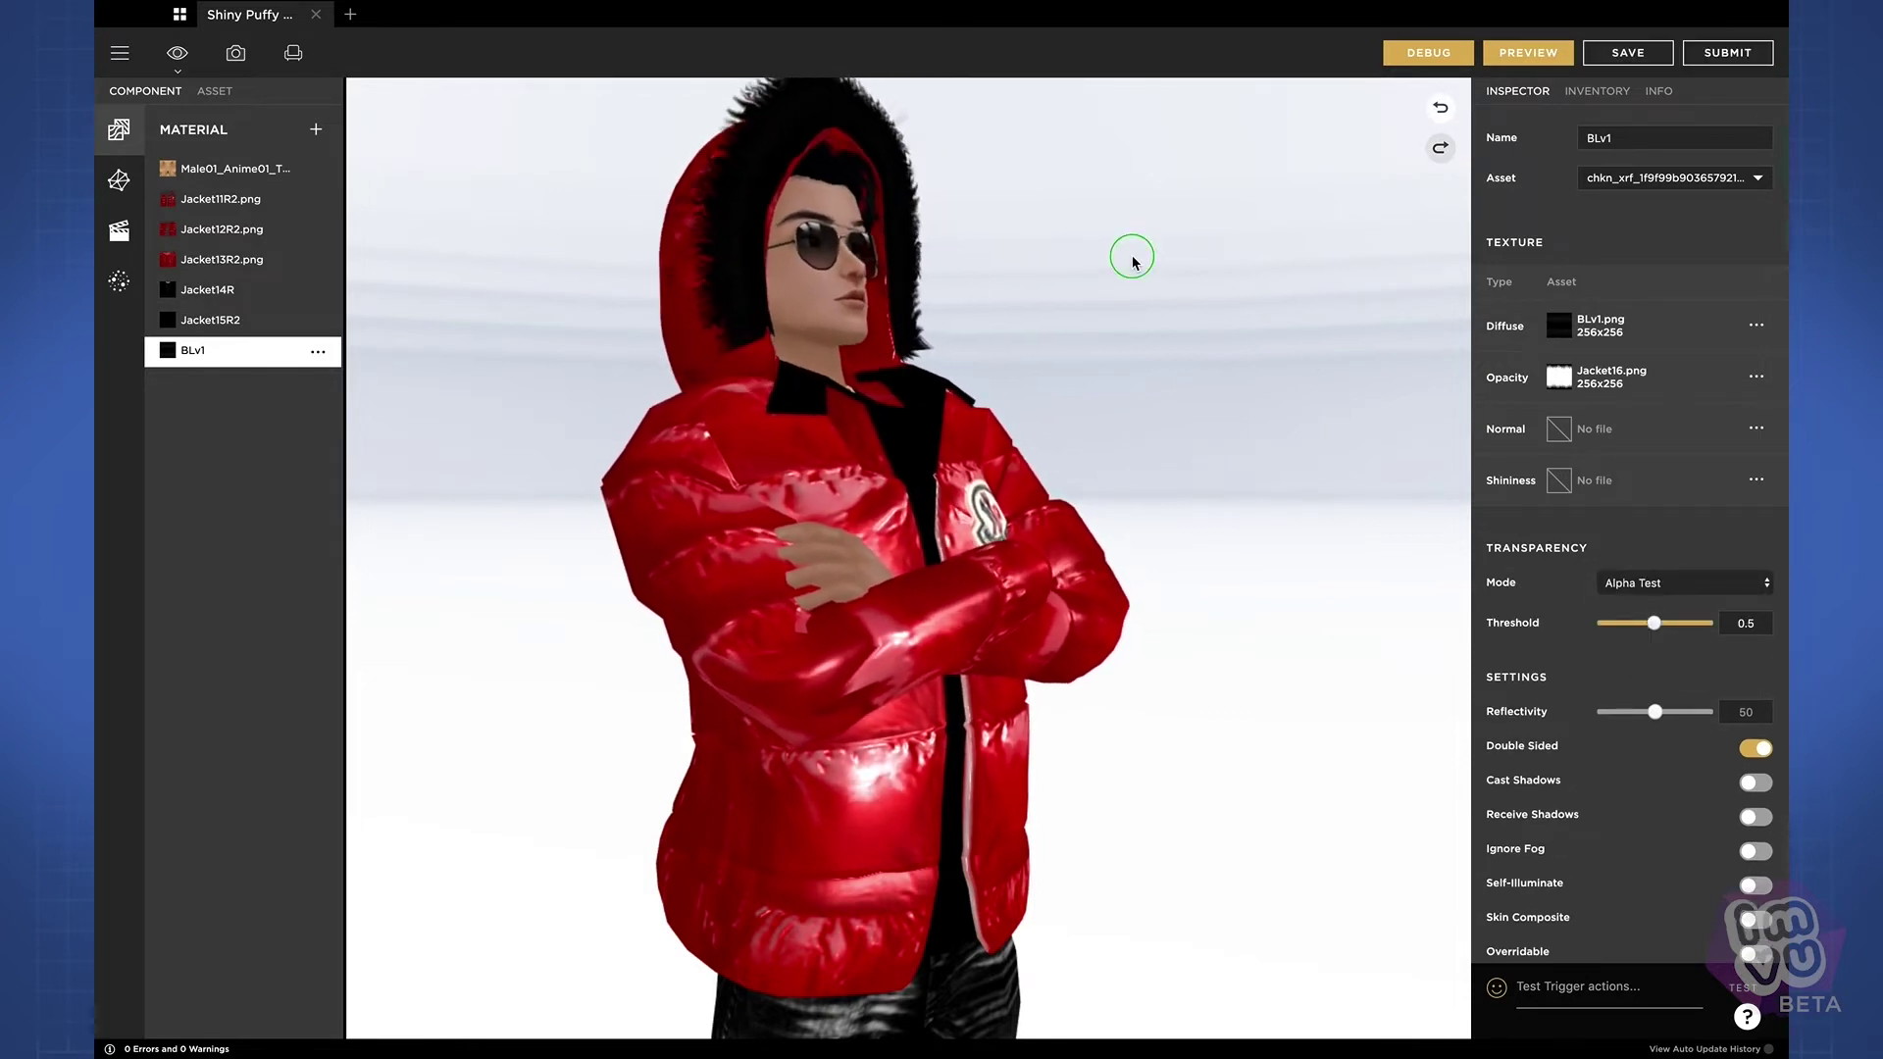
scroll(1078, 402, "up", 3)
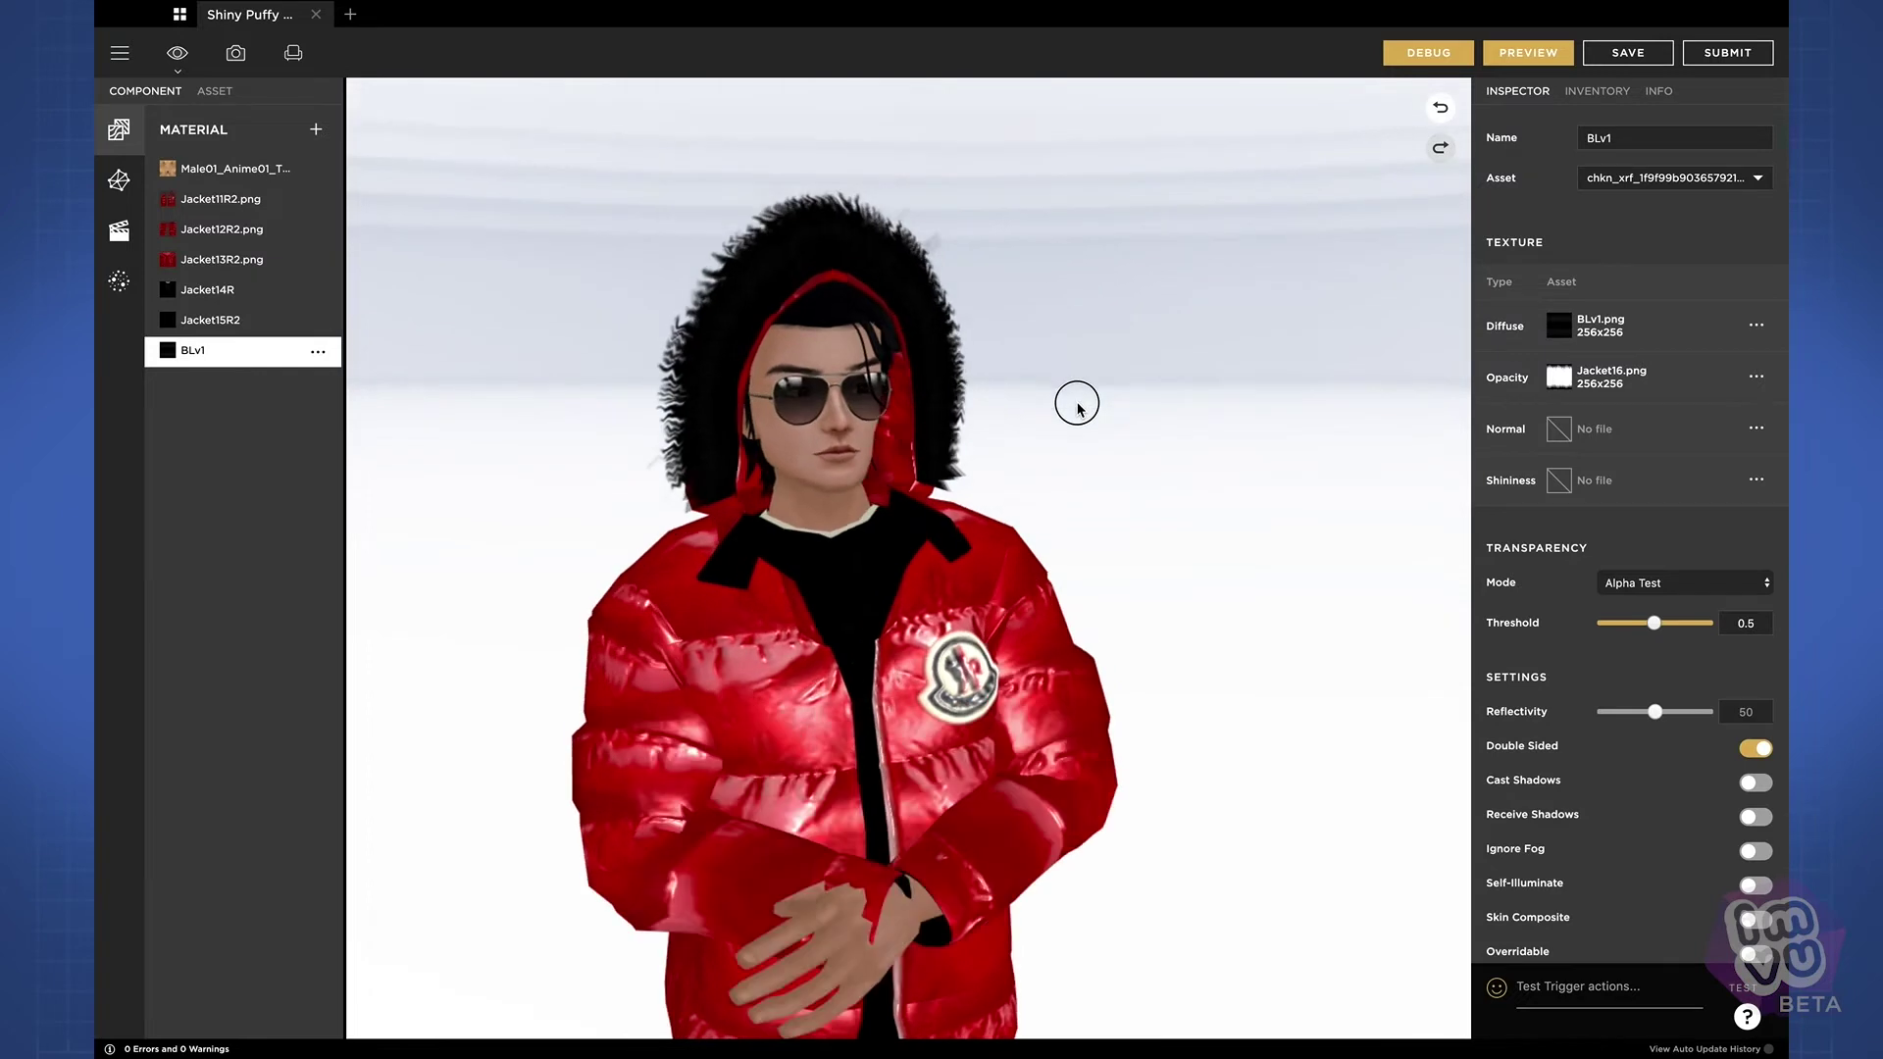
Preview the avatar in the shiny red jacket, turning it to view the side
left_click(1526, 55)
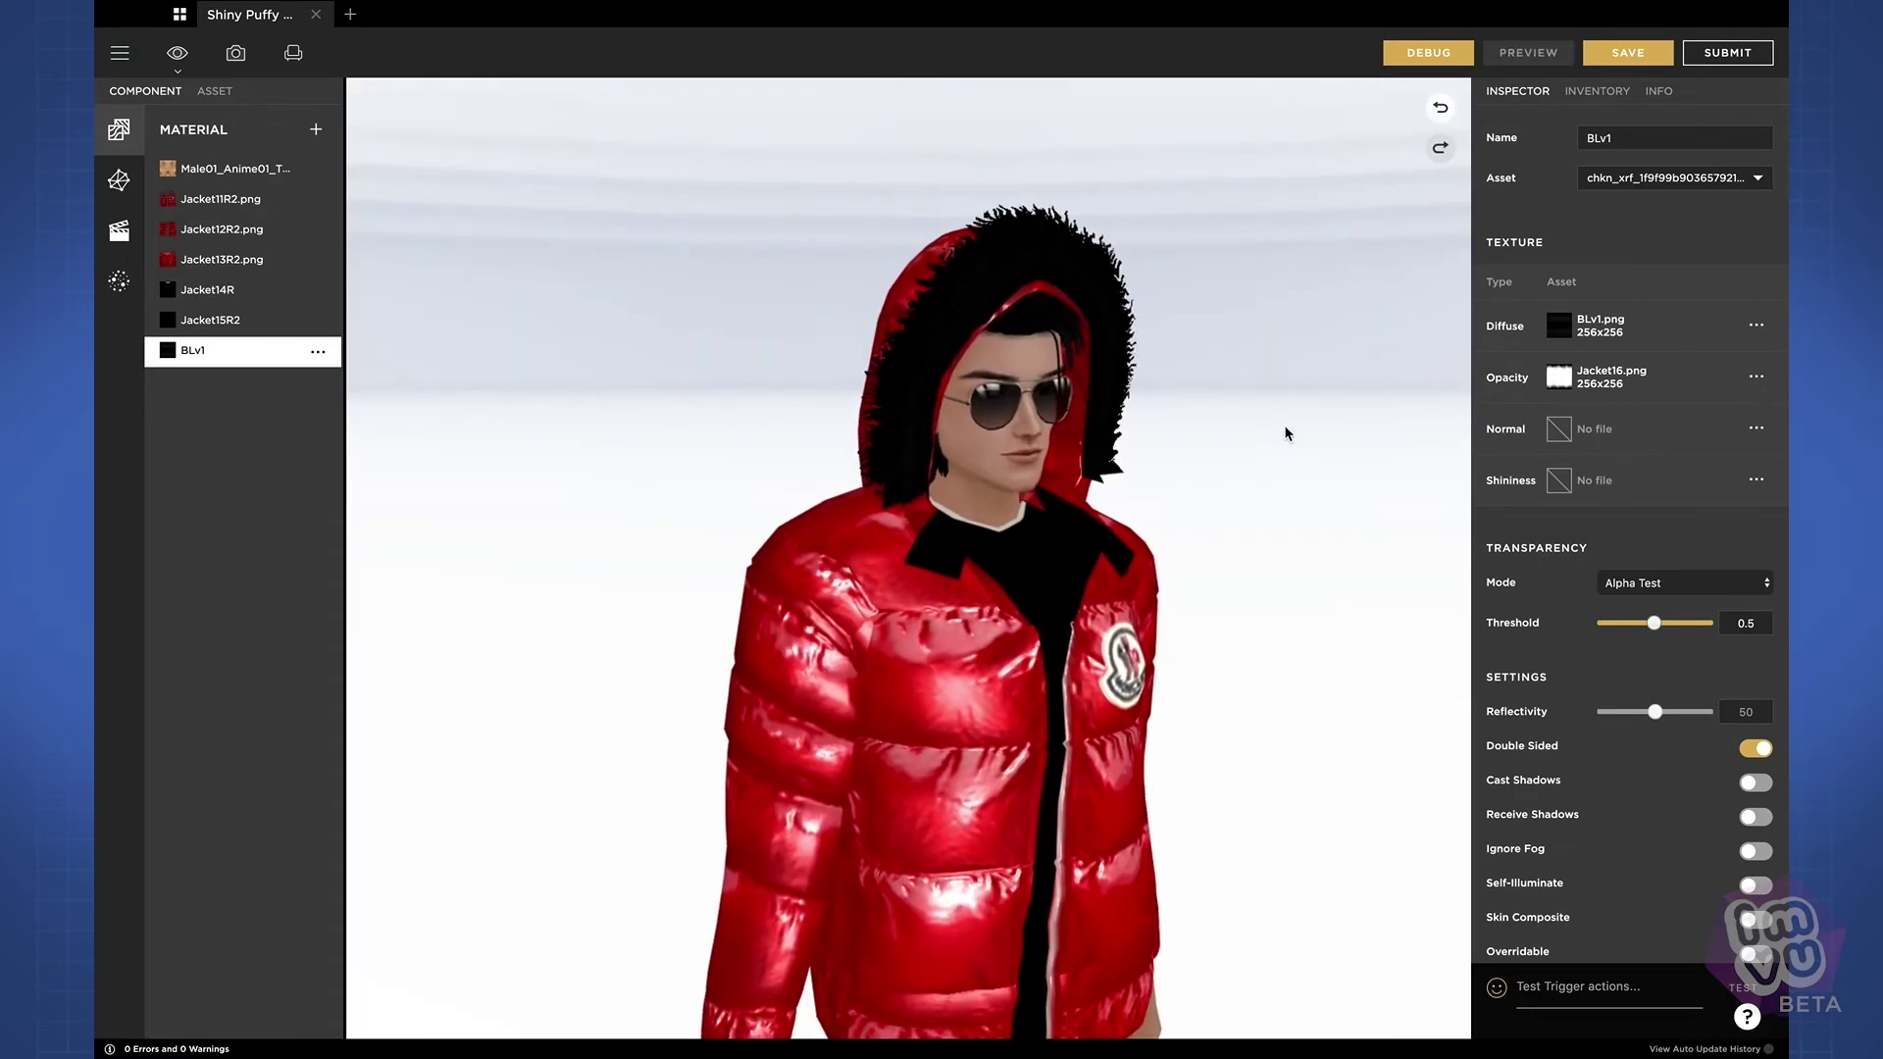
left_click_drag(1285, 428, 1249, 353)
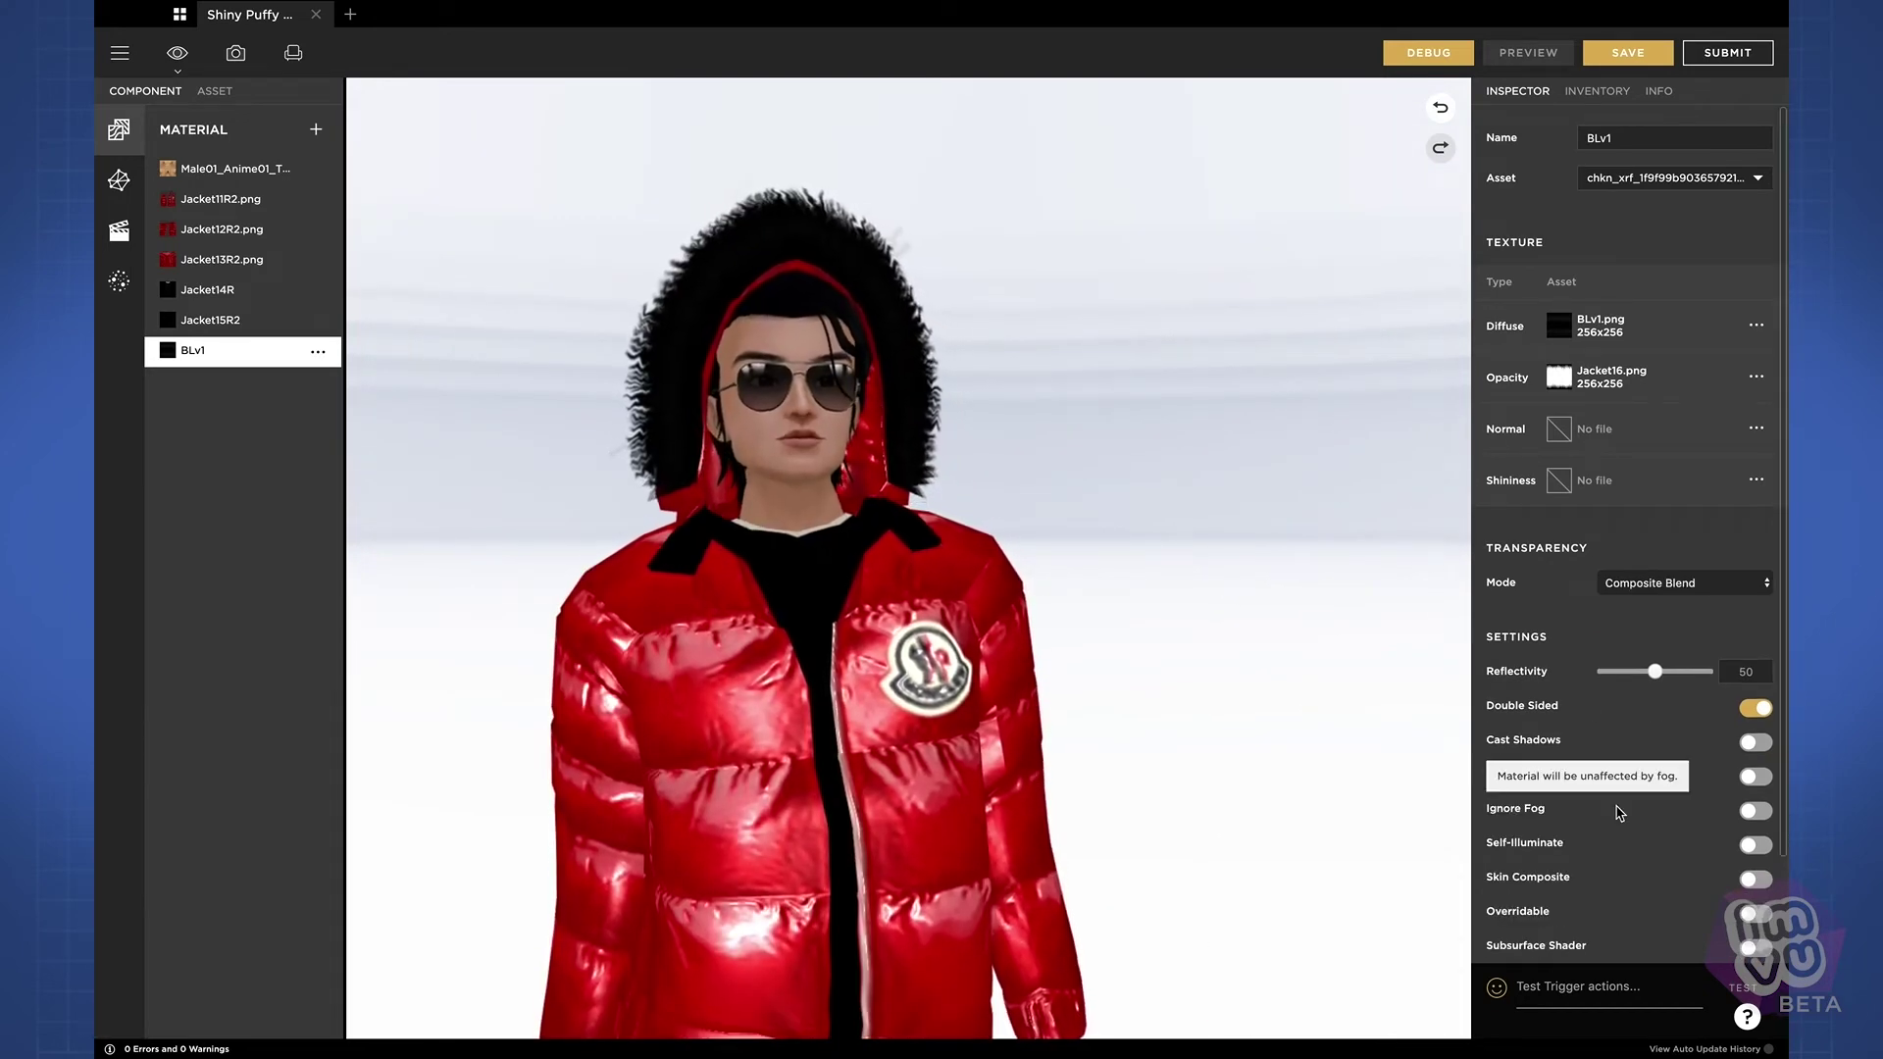
scroll(1618, 813, "down", 2)
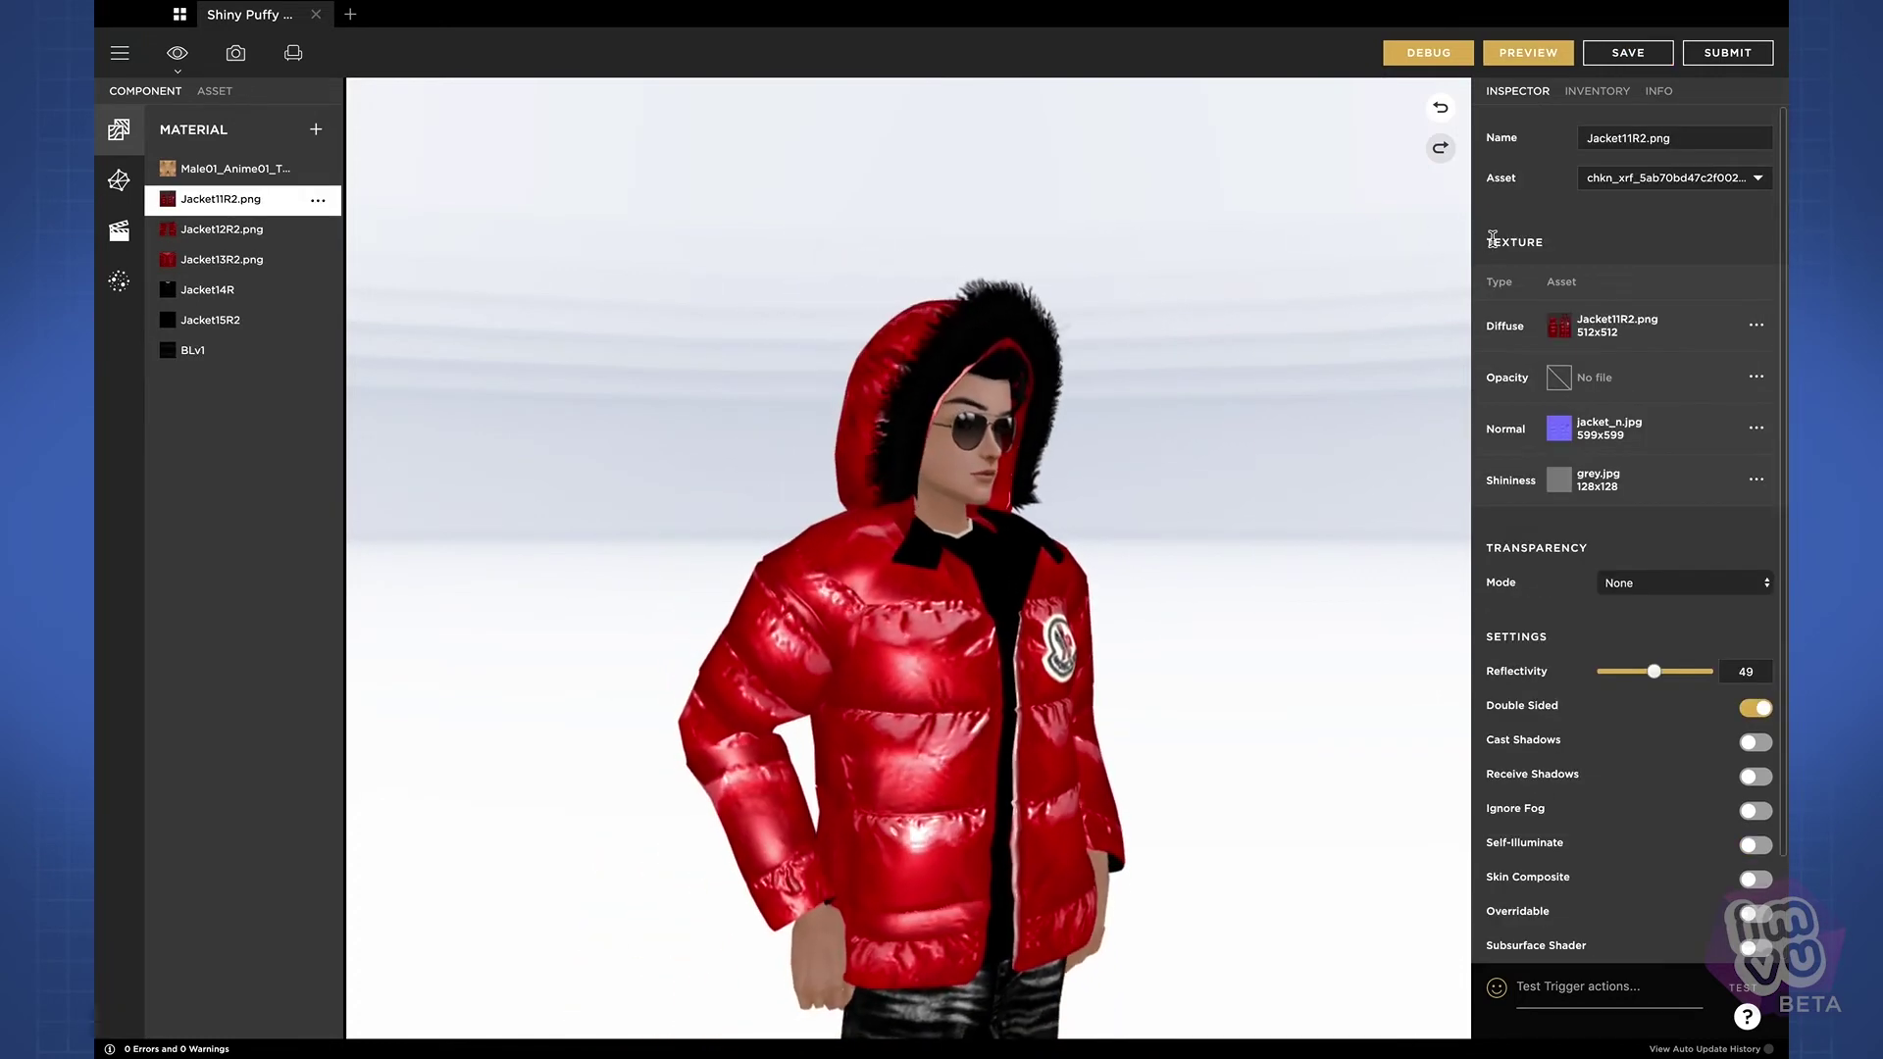
Open the texture picker for Jacket11R2.png's Diffuse map and move it beside the settings
mouse_move(1562, 330)
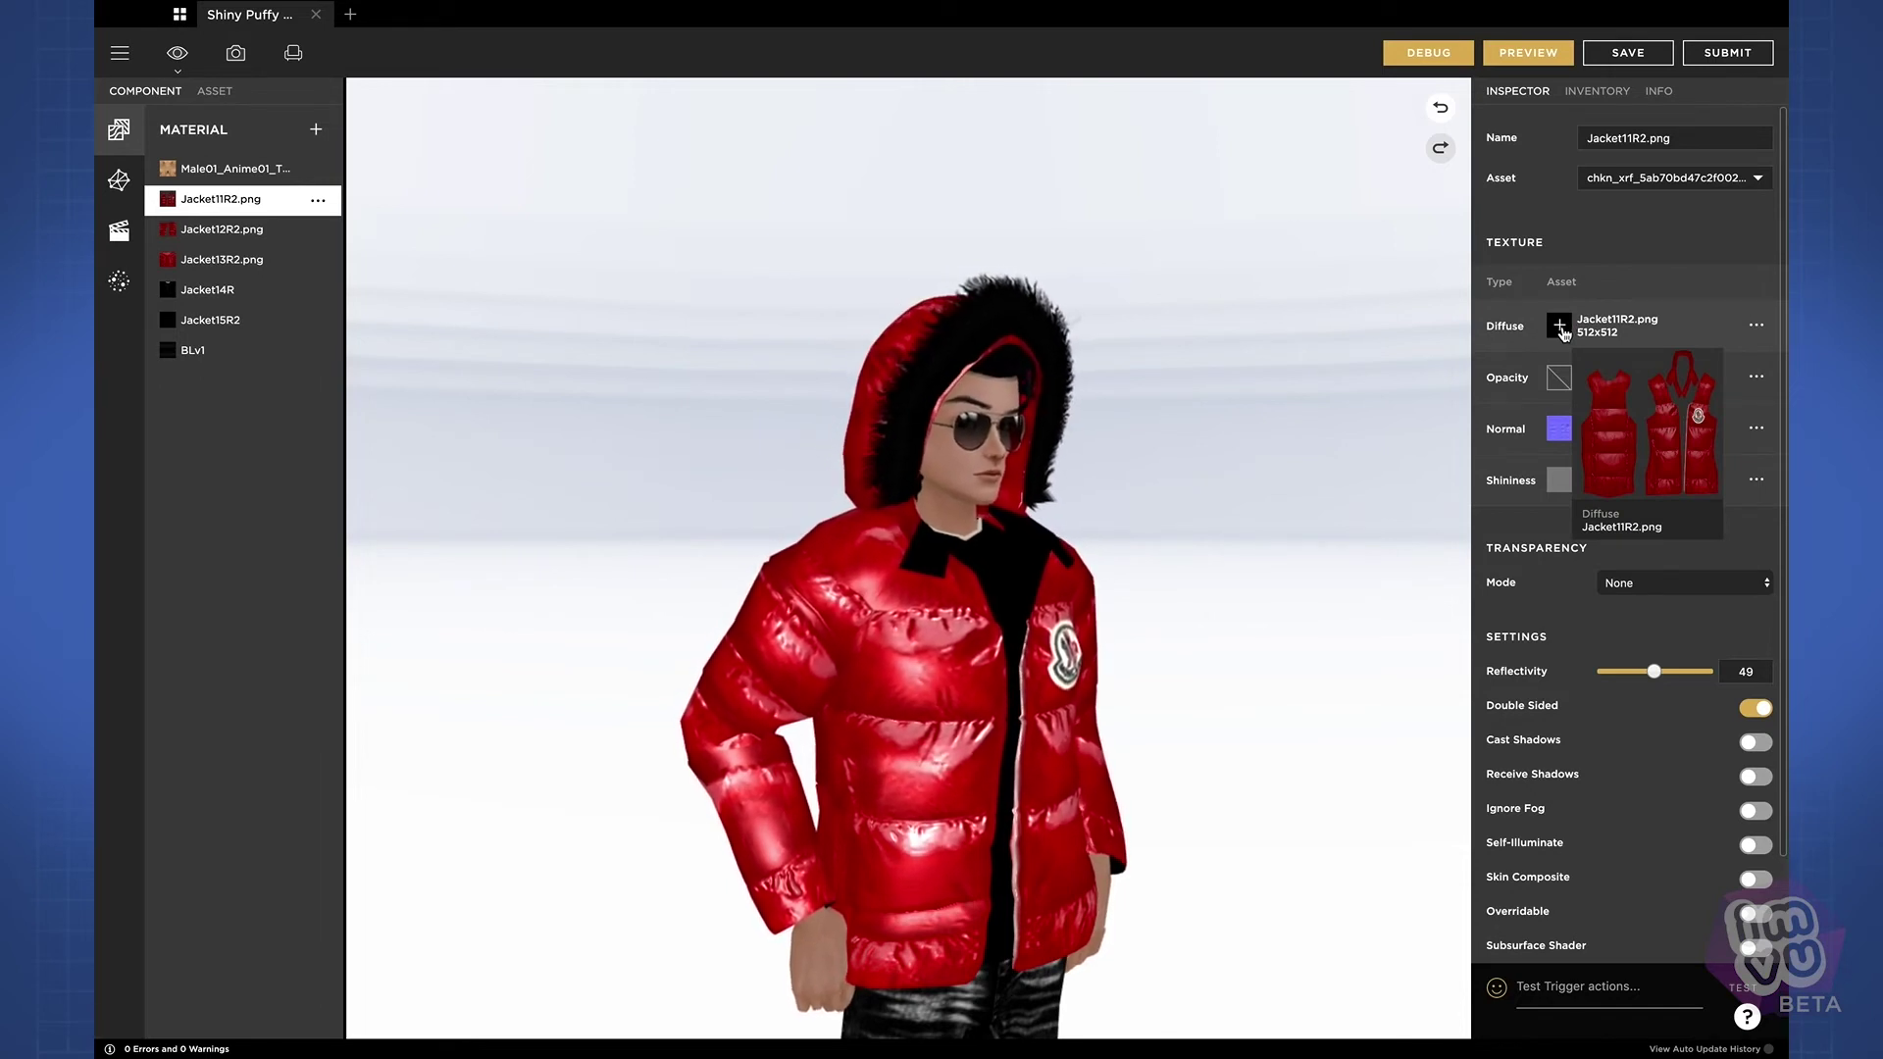
left_click(1756, 330)
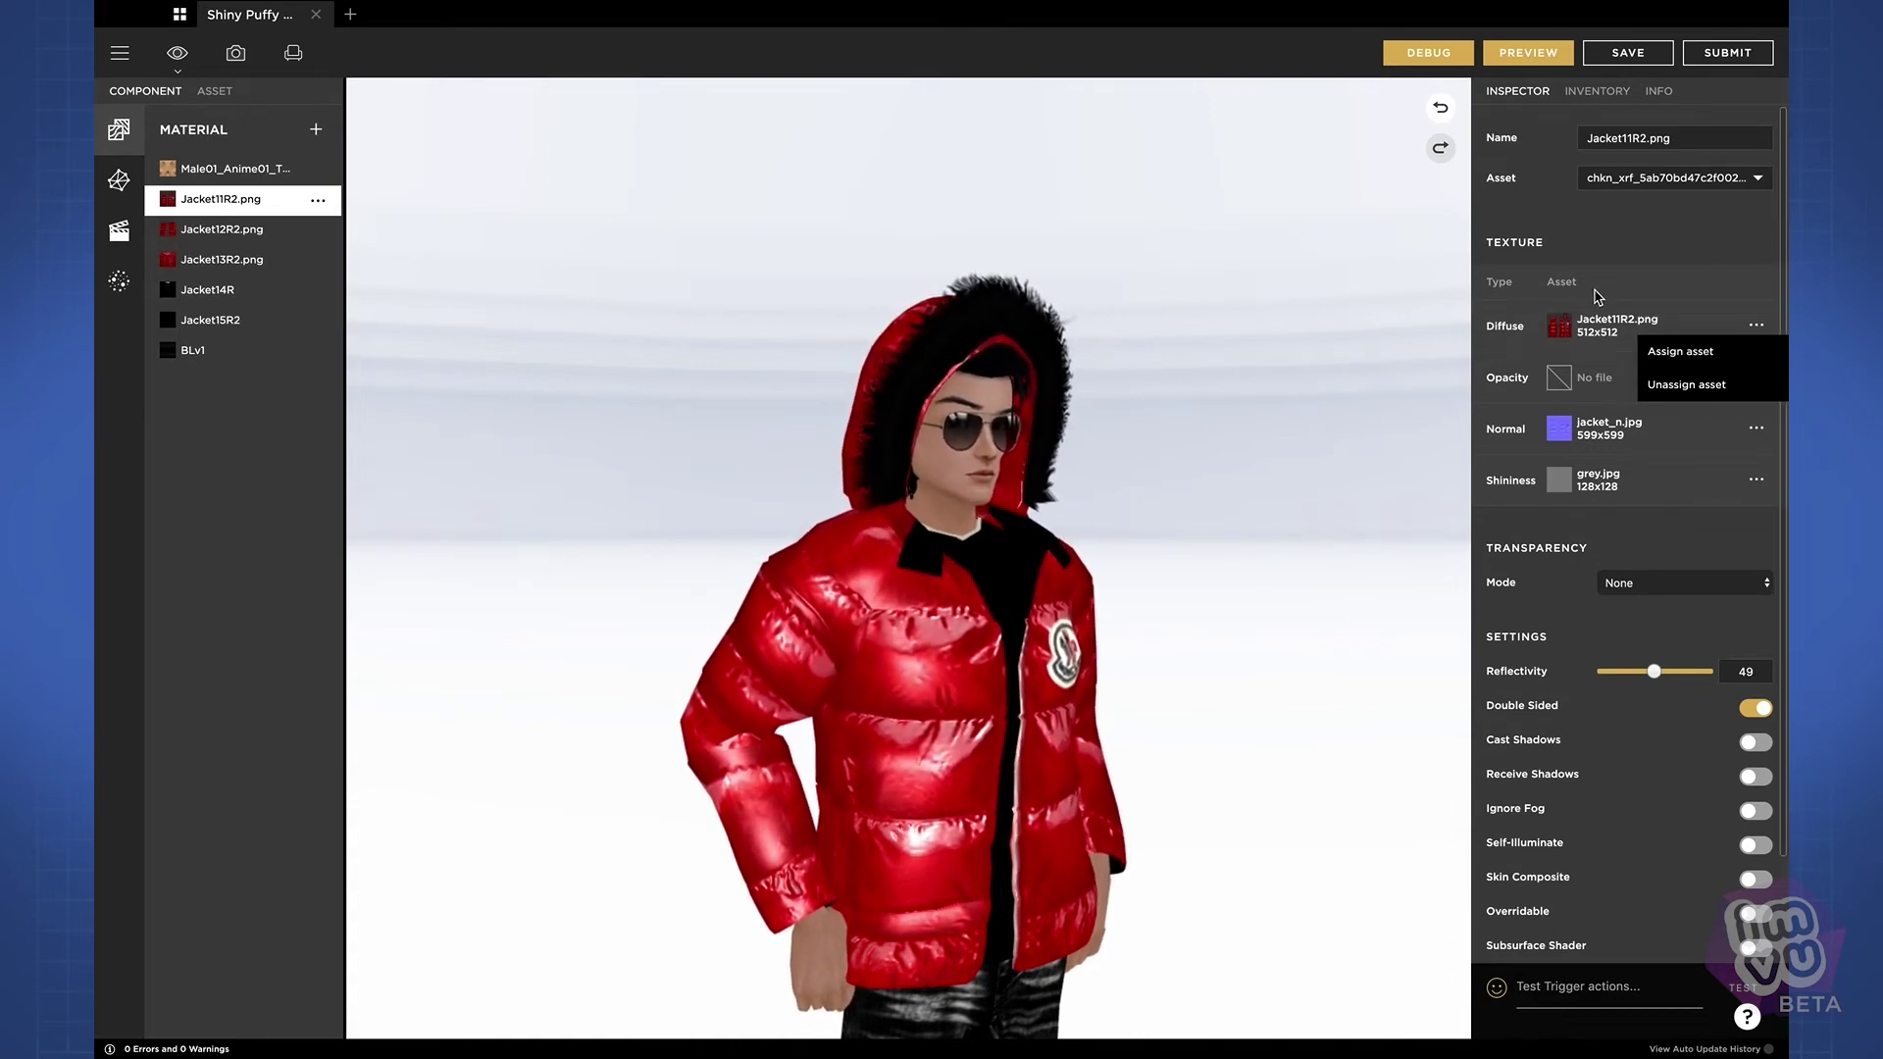
left_click(1529, 326)
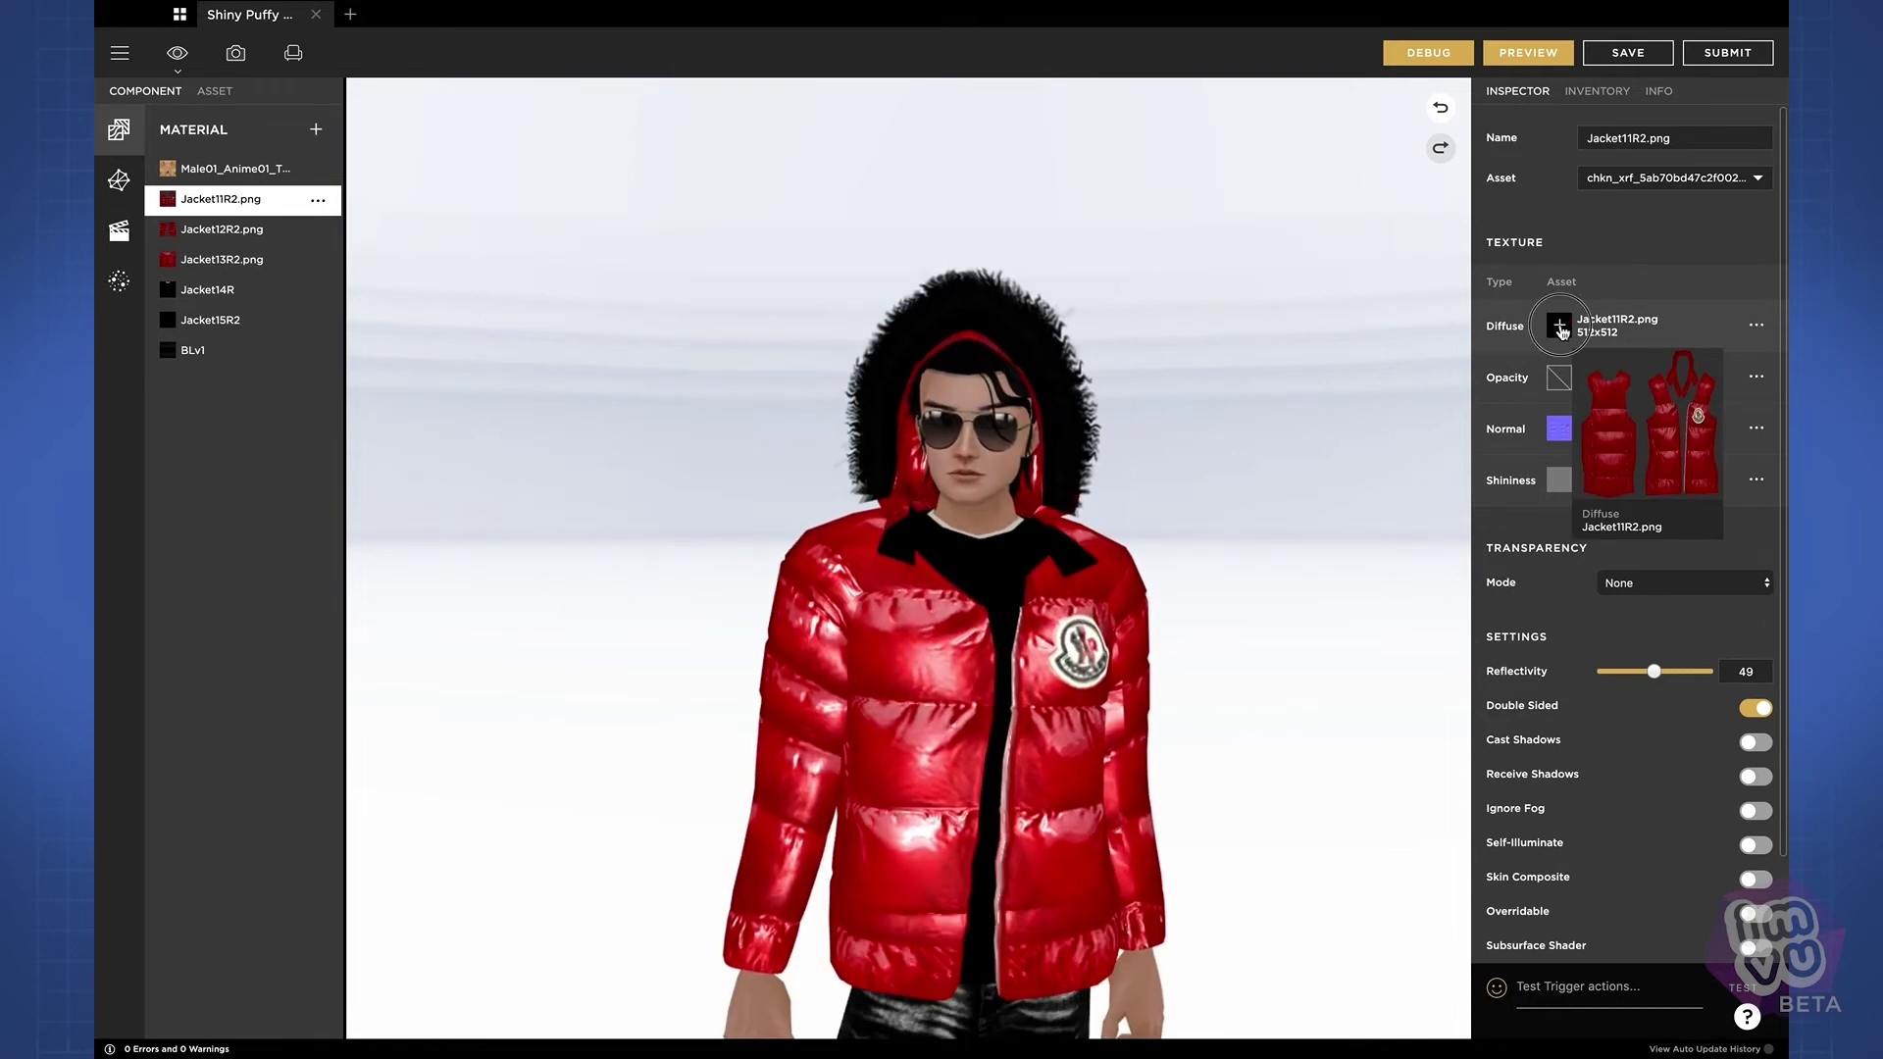
left_click(1560, 328)
left_click_drag(1320, 330, 1315, 377)
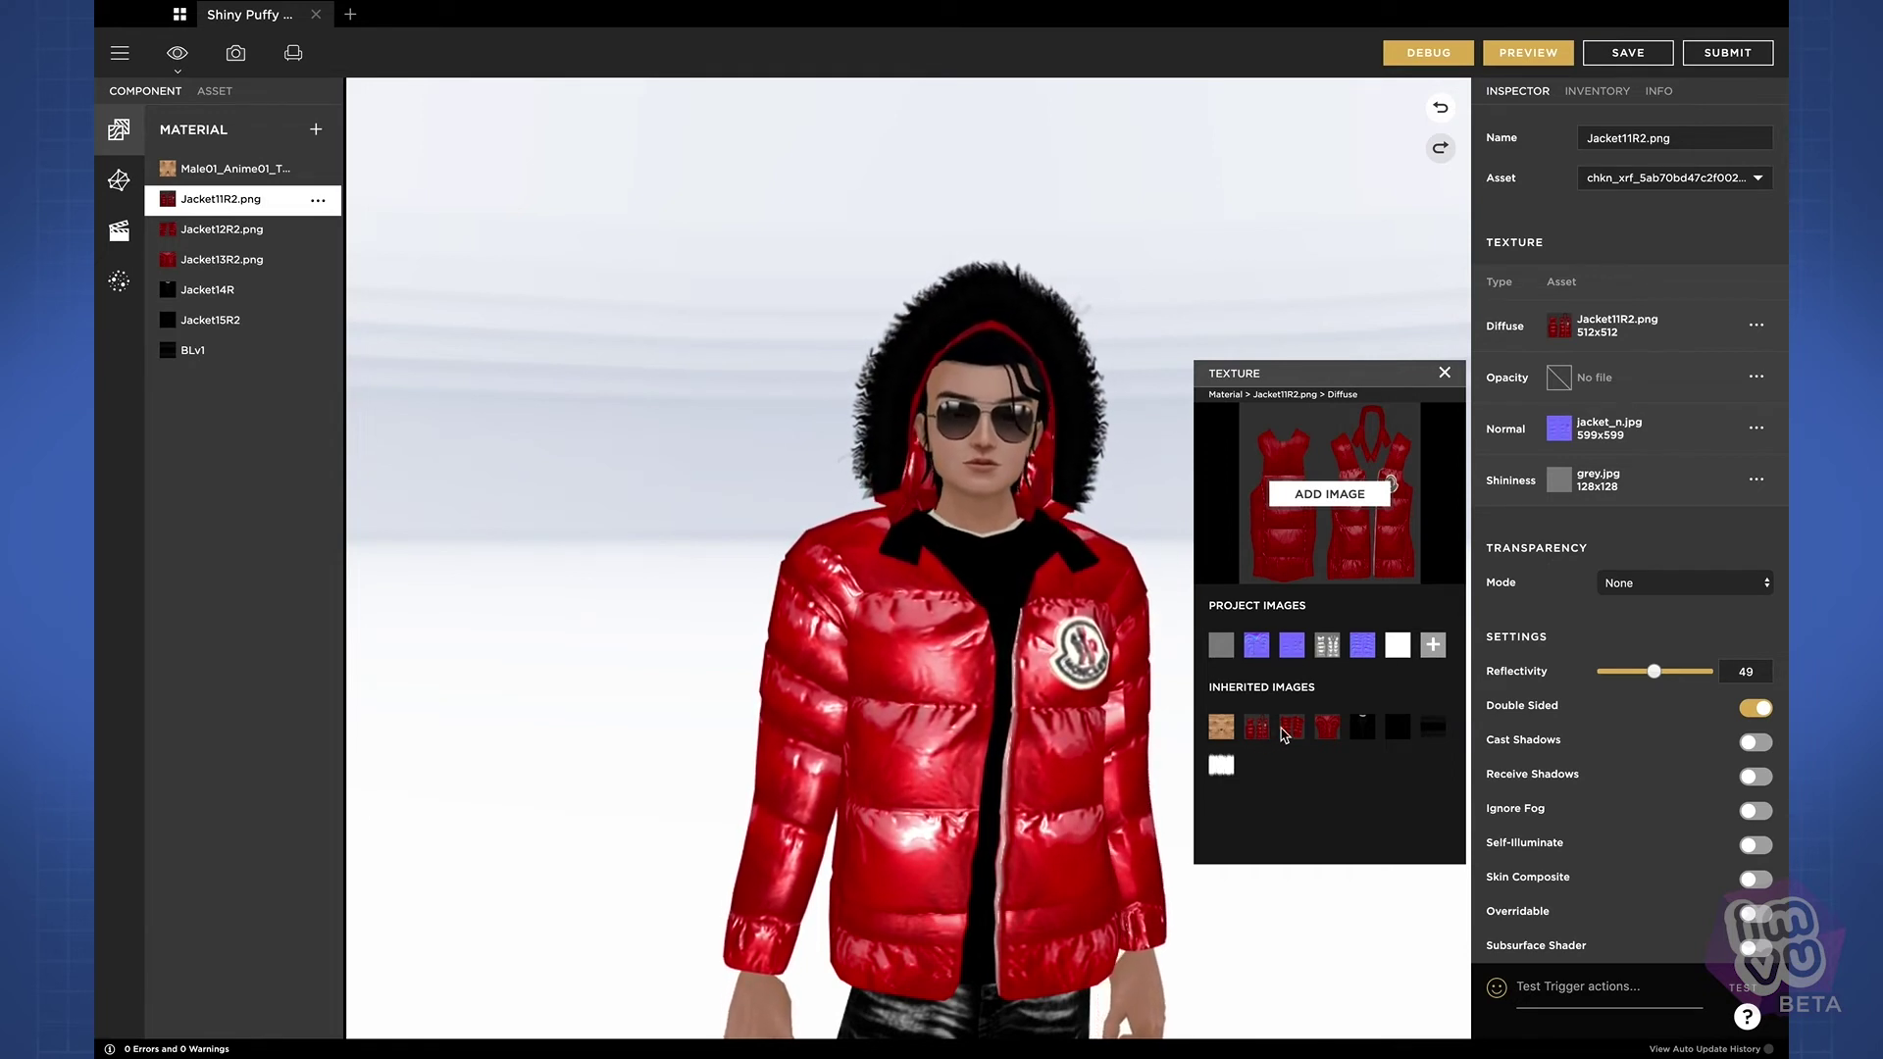
Import the coin PNG from Downloads into the project images, leaving Jacket11R2.png as the diffuse texture
left_click(1222, 728)
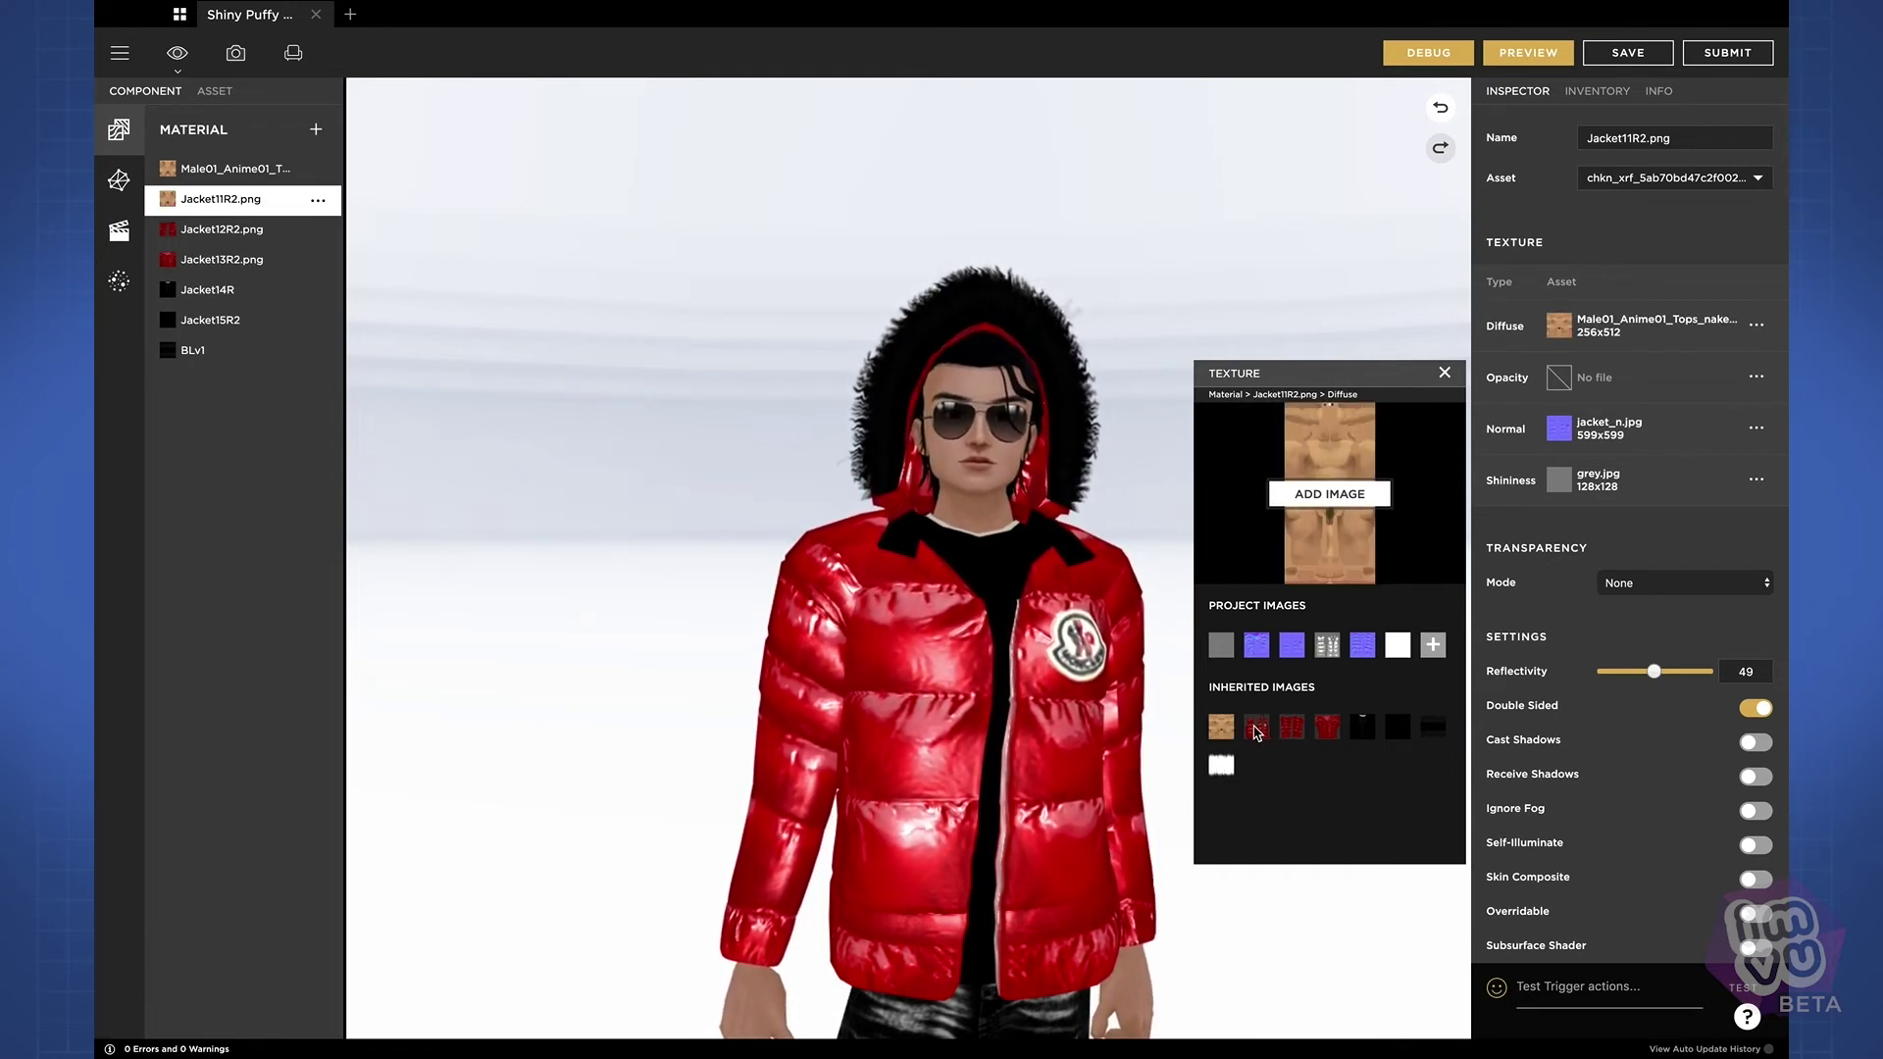
left_click(1258, 729)
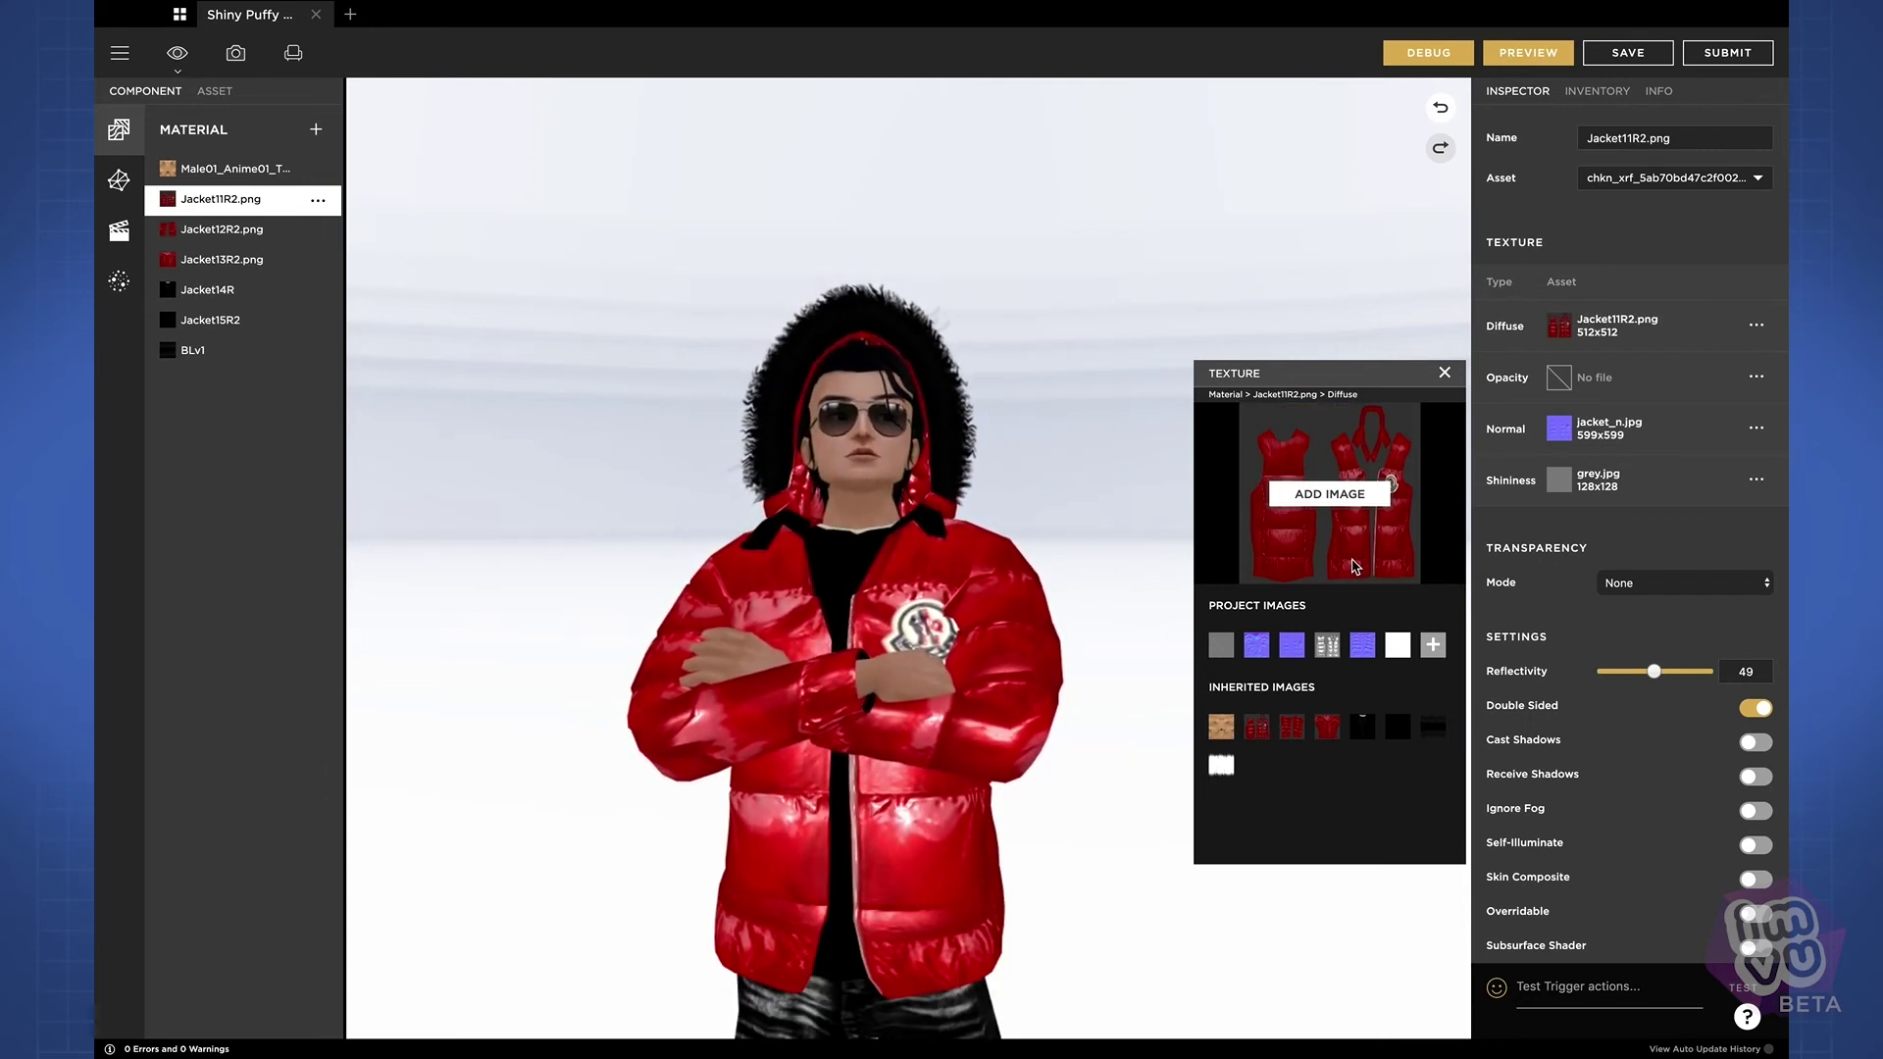
left_click(1333, 497)
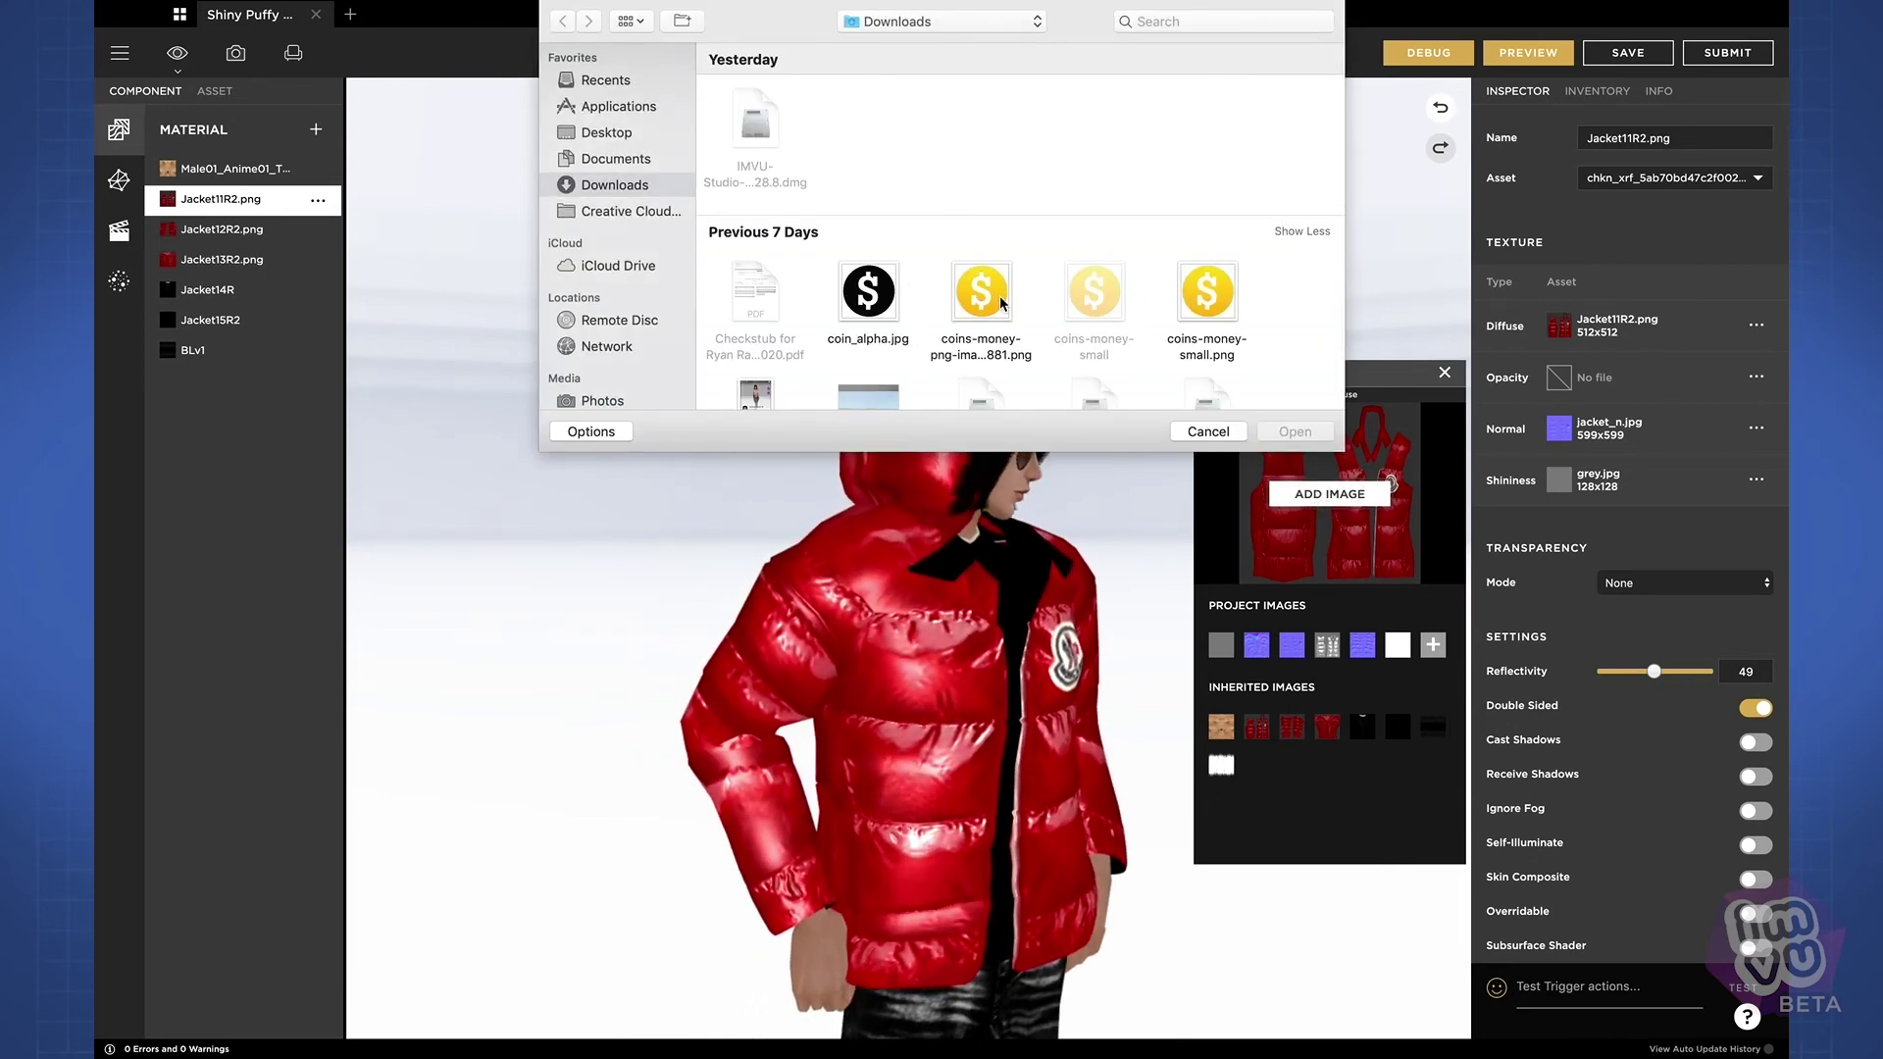
left_click(988, 302)
left_click(1290, 433)
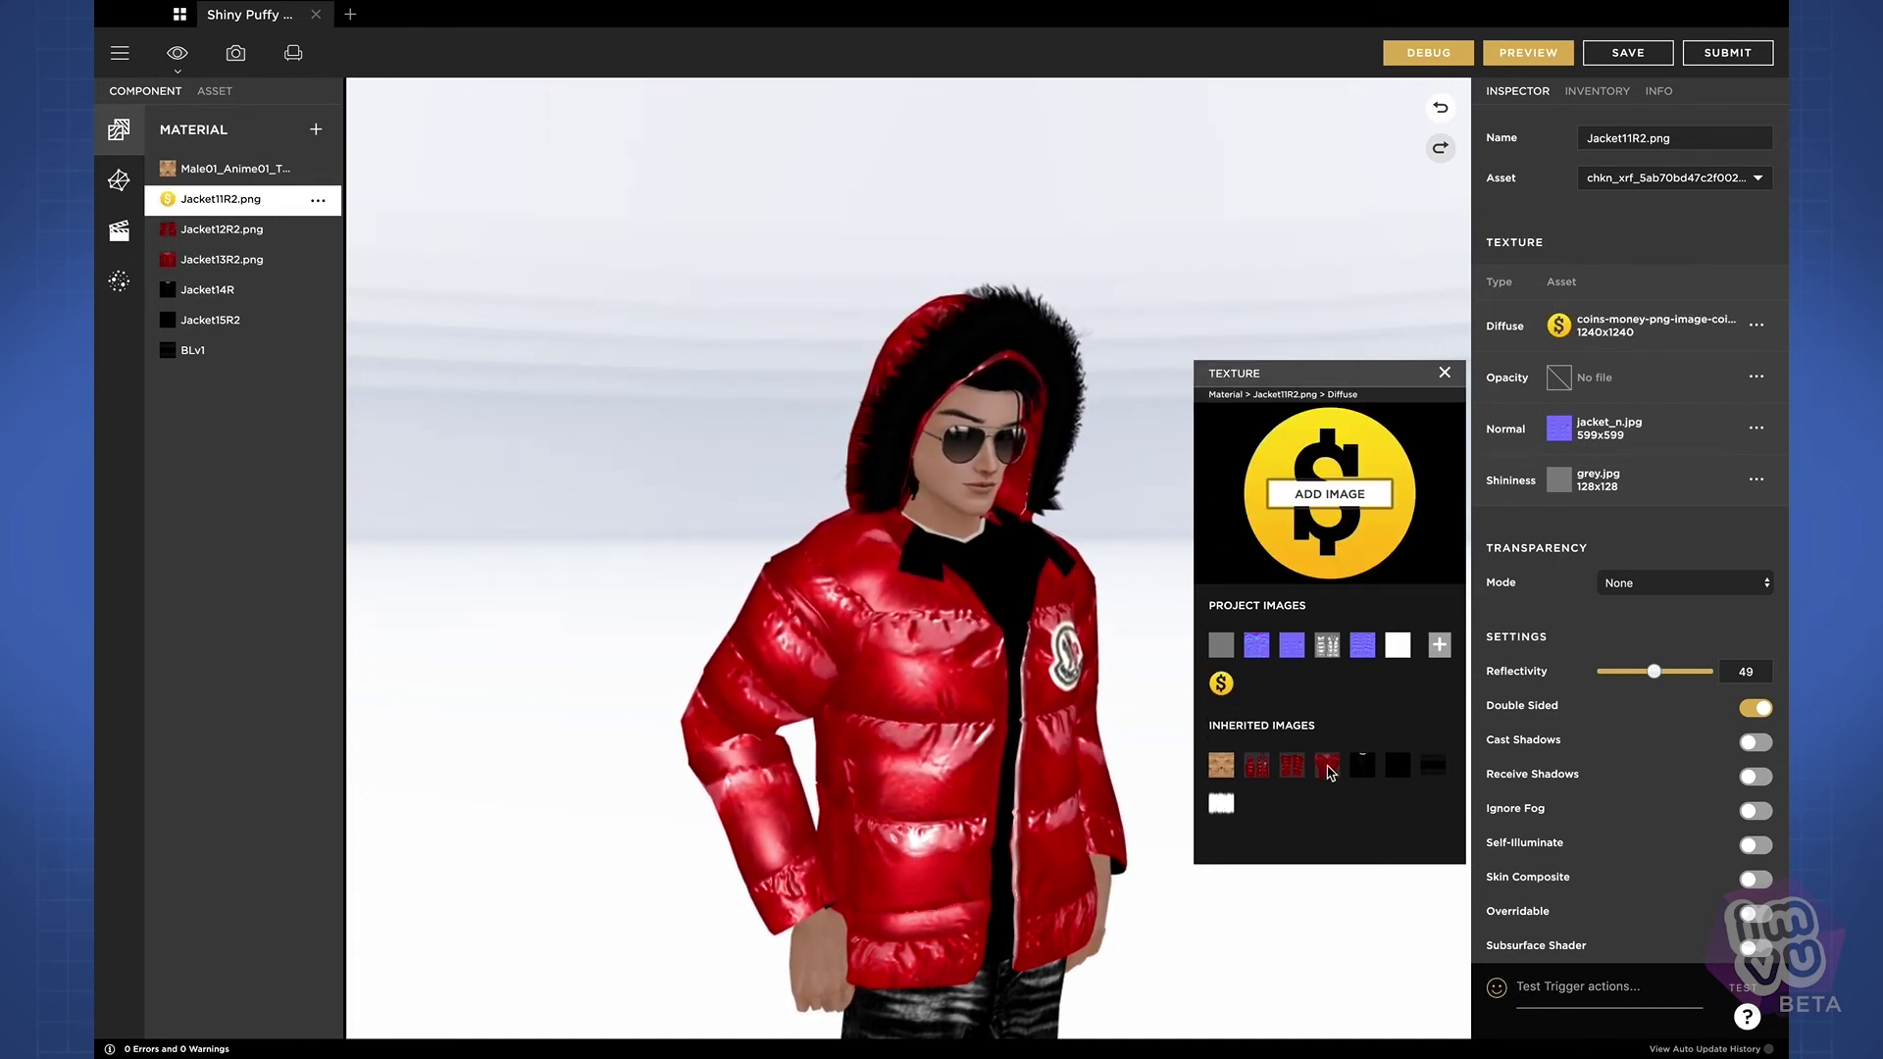
left_click(1255, 768)
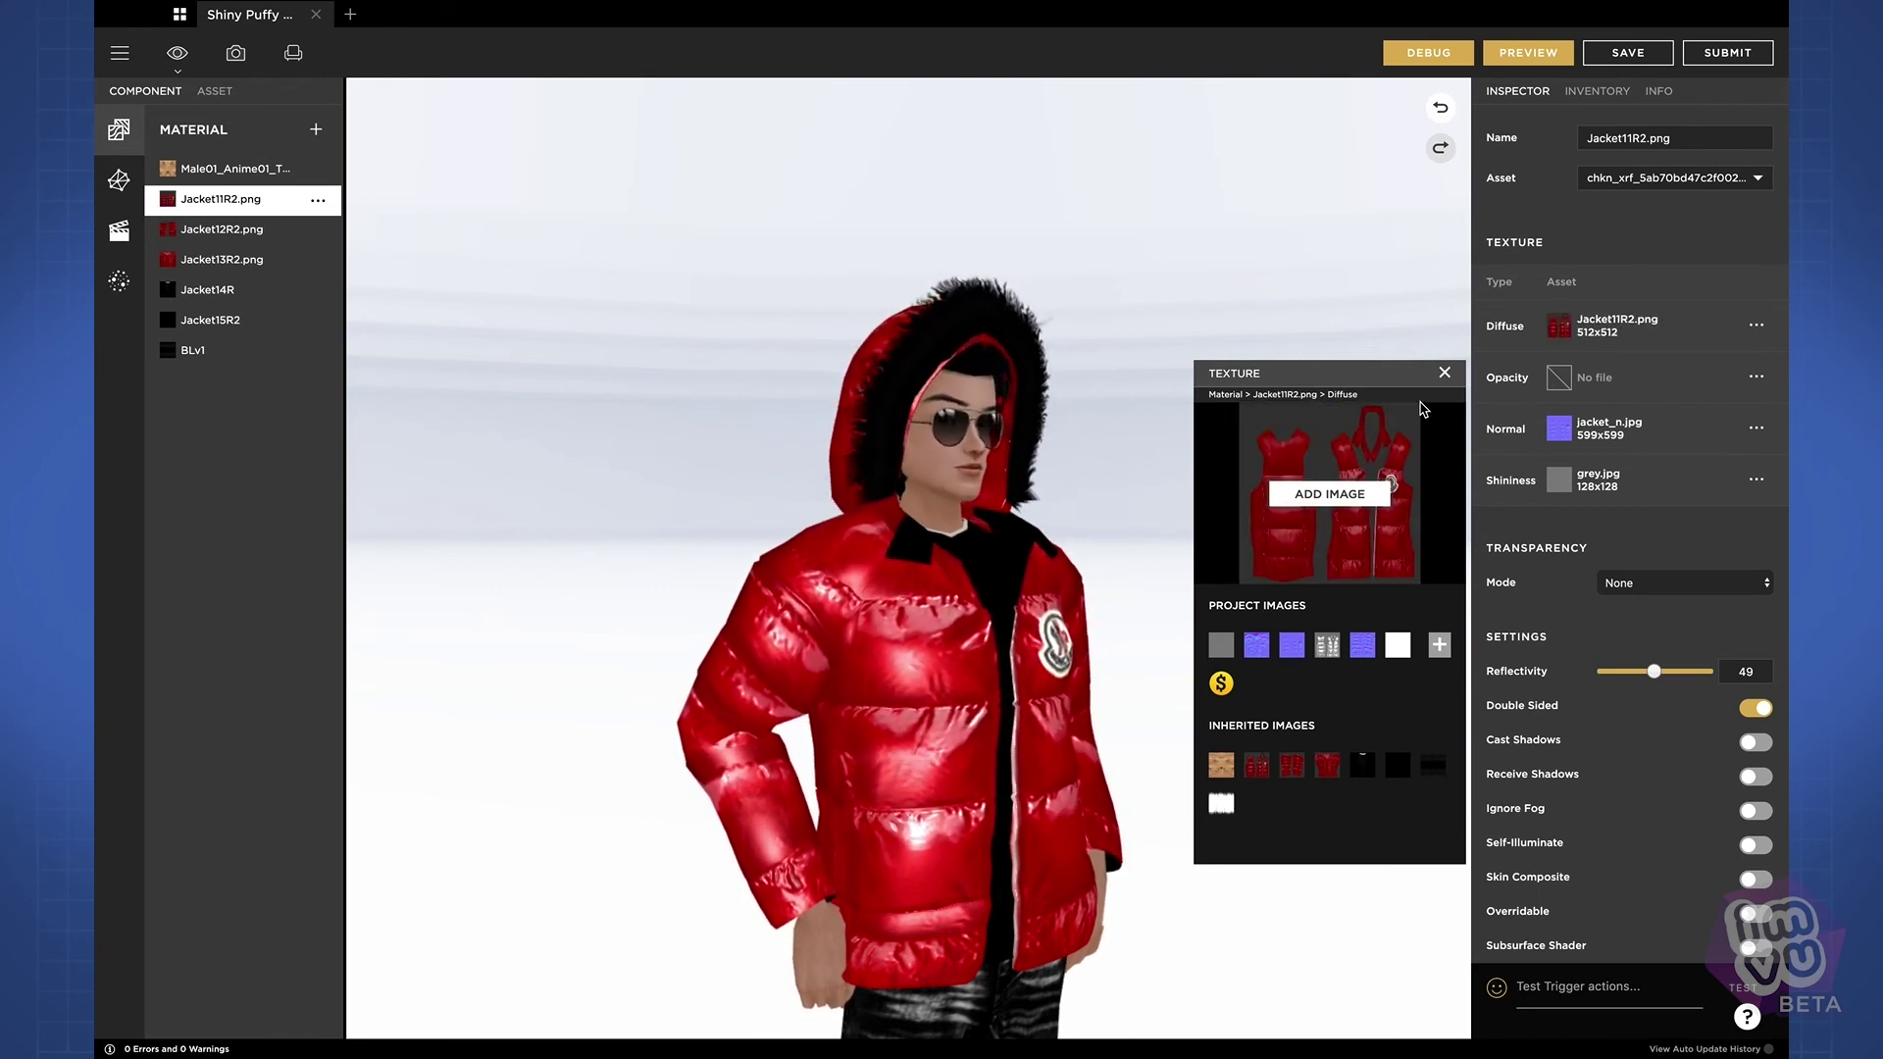
Open the Normal (jacket_n.jpg) and Shininess (grey.jpg) texture panels and stack them below the Diffuse panel
left_click_drag(1395, 374, 1348, 92)
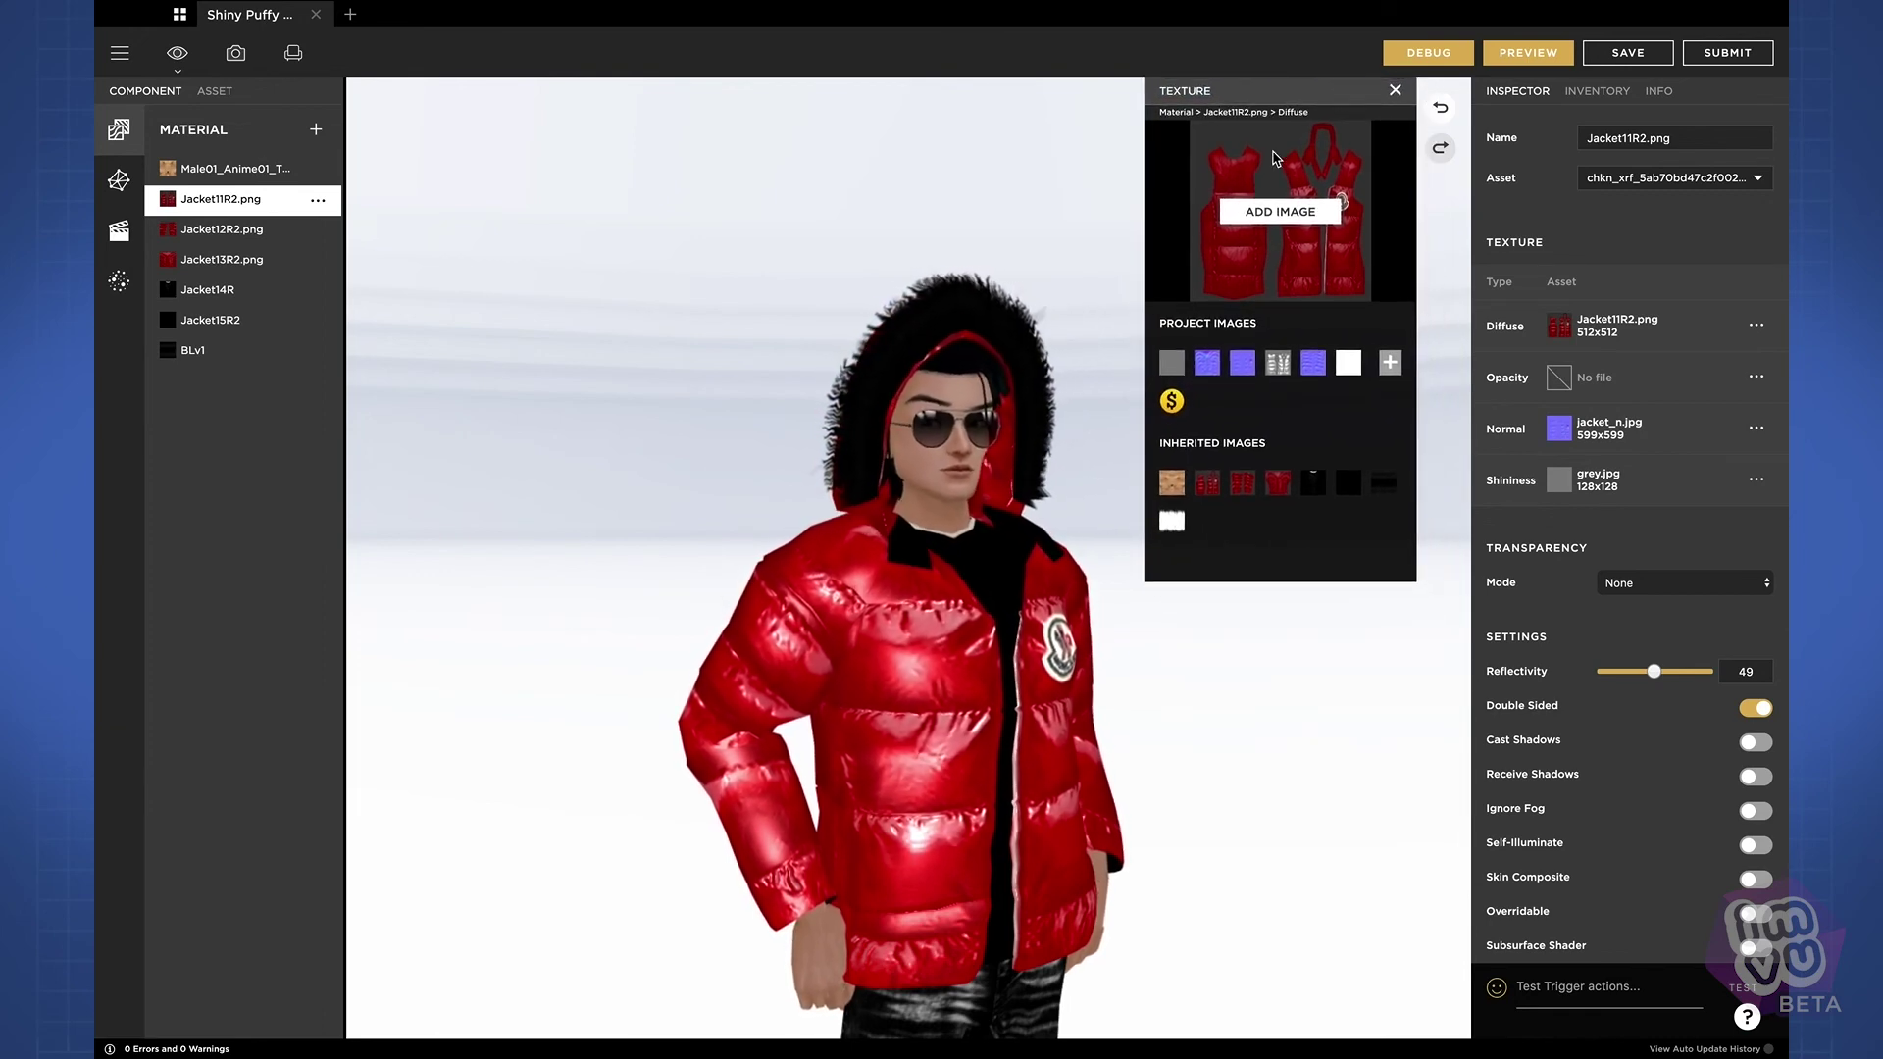
mouse_move(1559, 444)
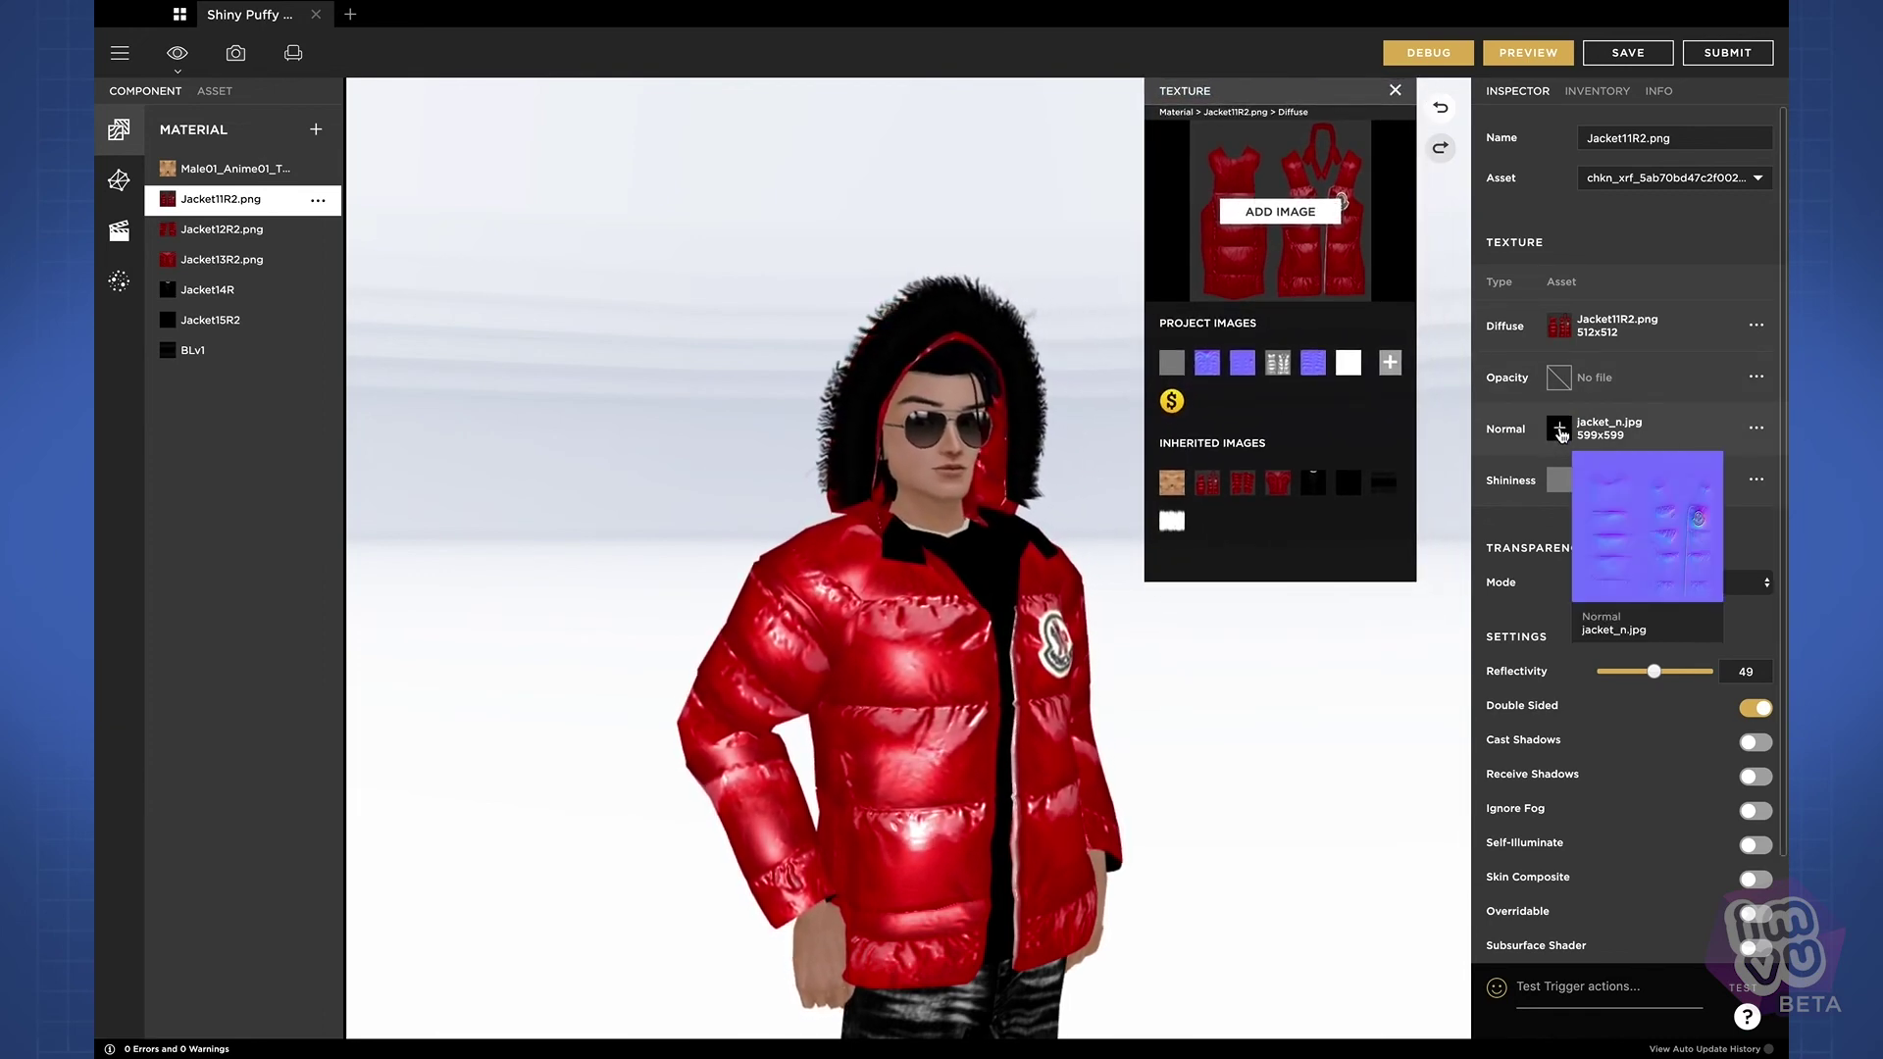
left_click(1559, 429)
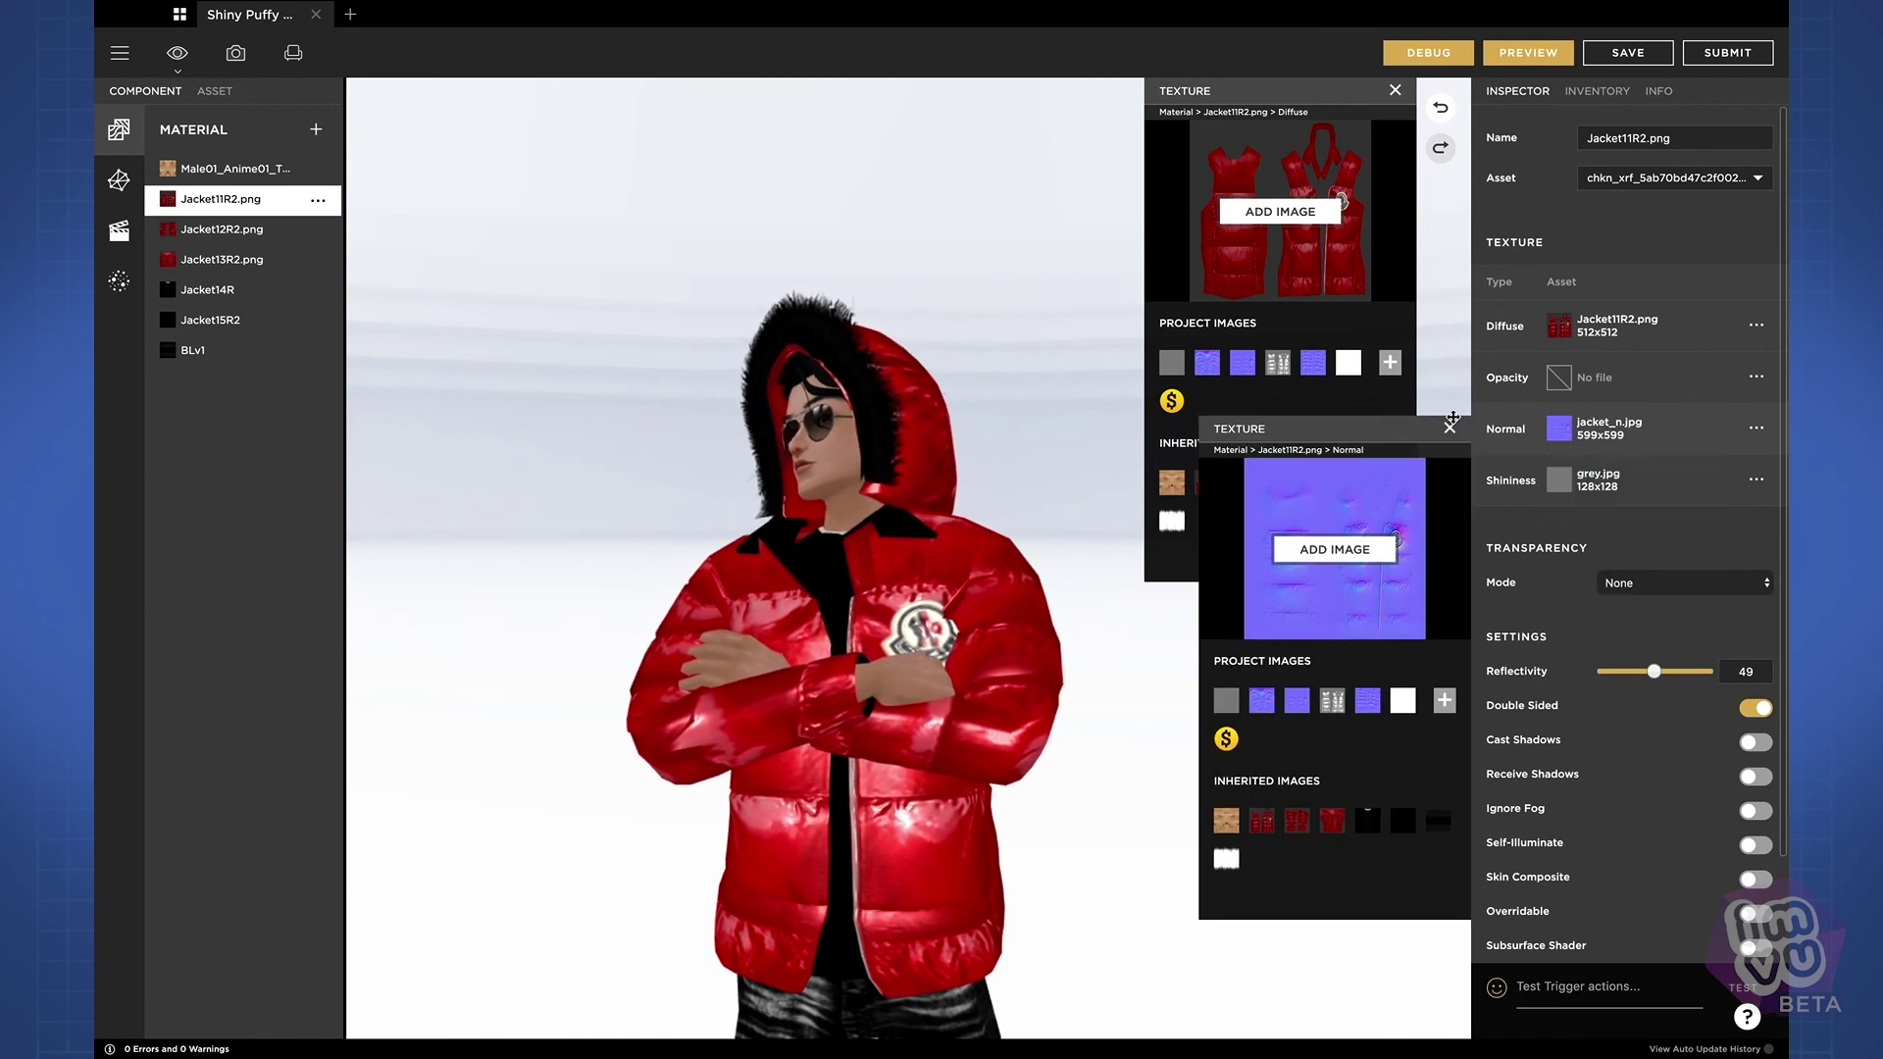
left_click_drag(1392, 428, 1338, 447)
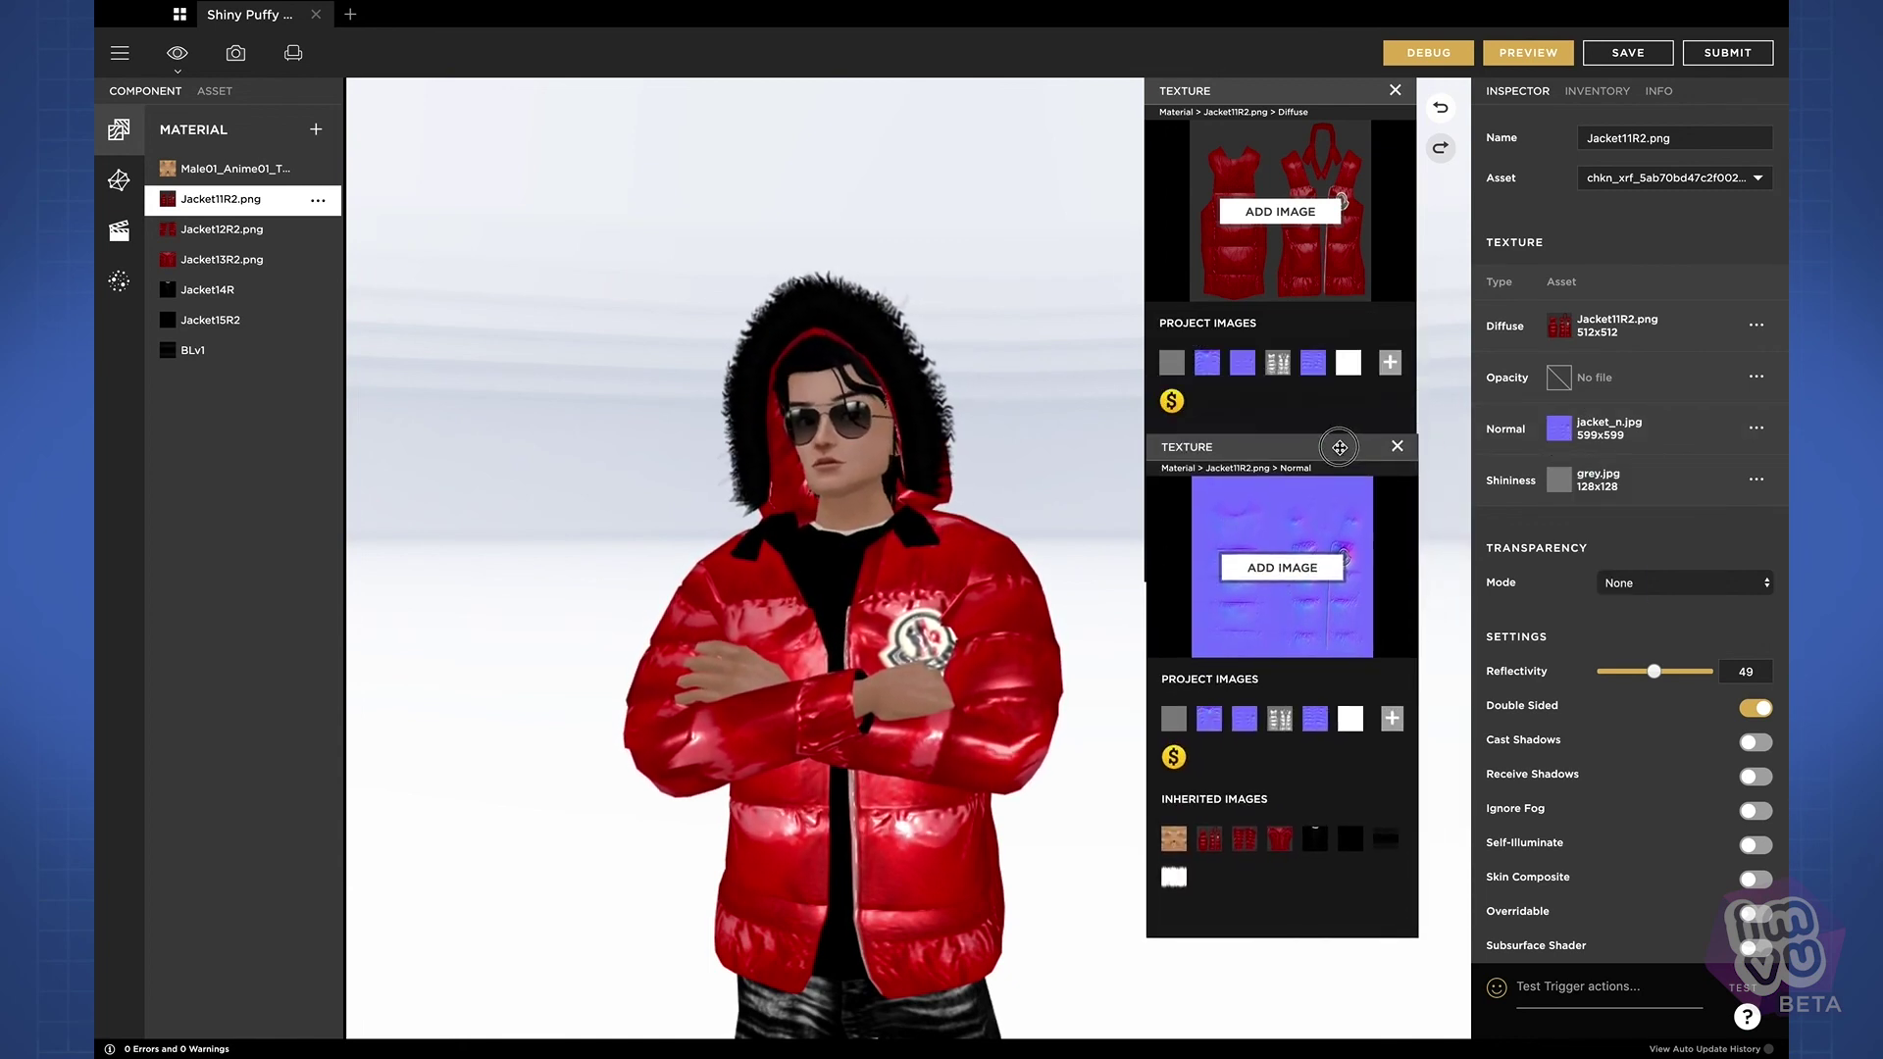
left_click(1560, 479)
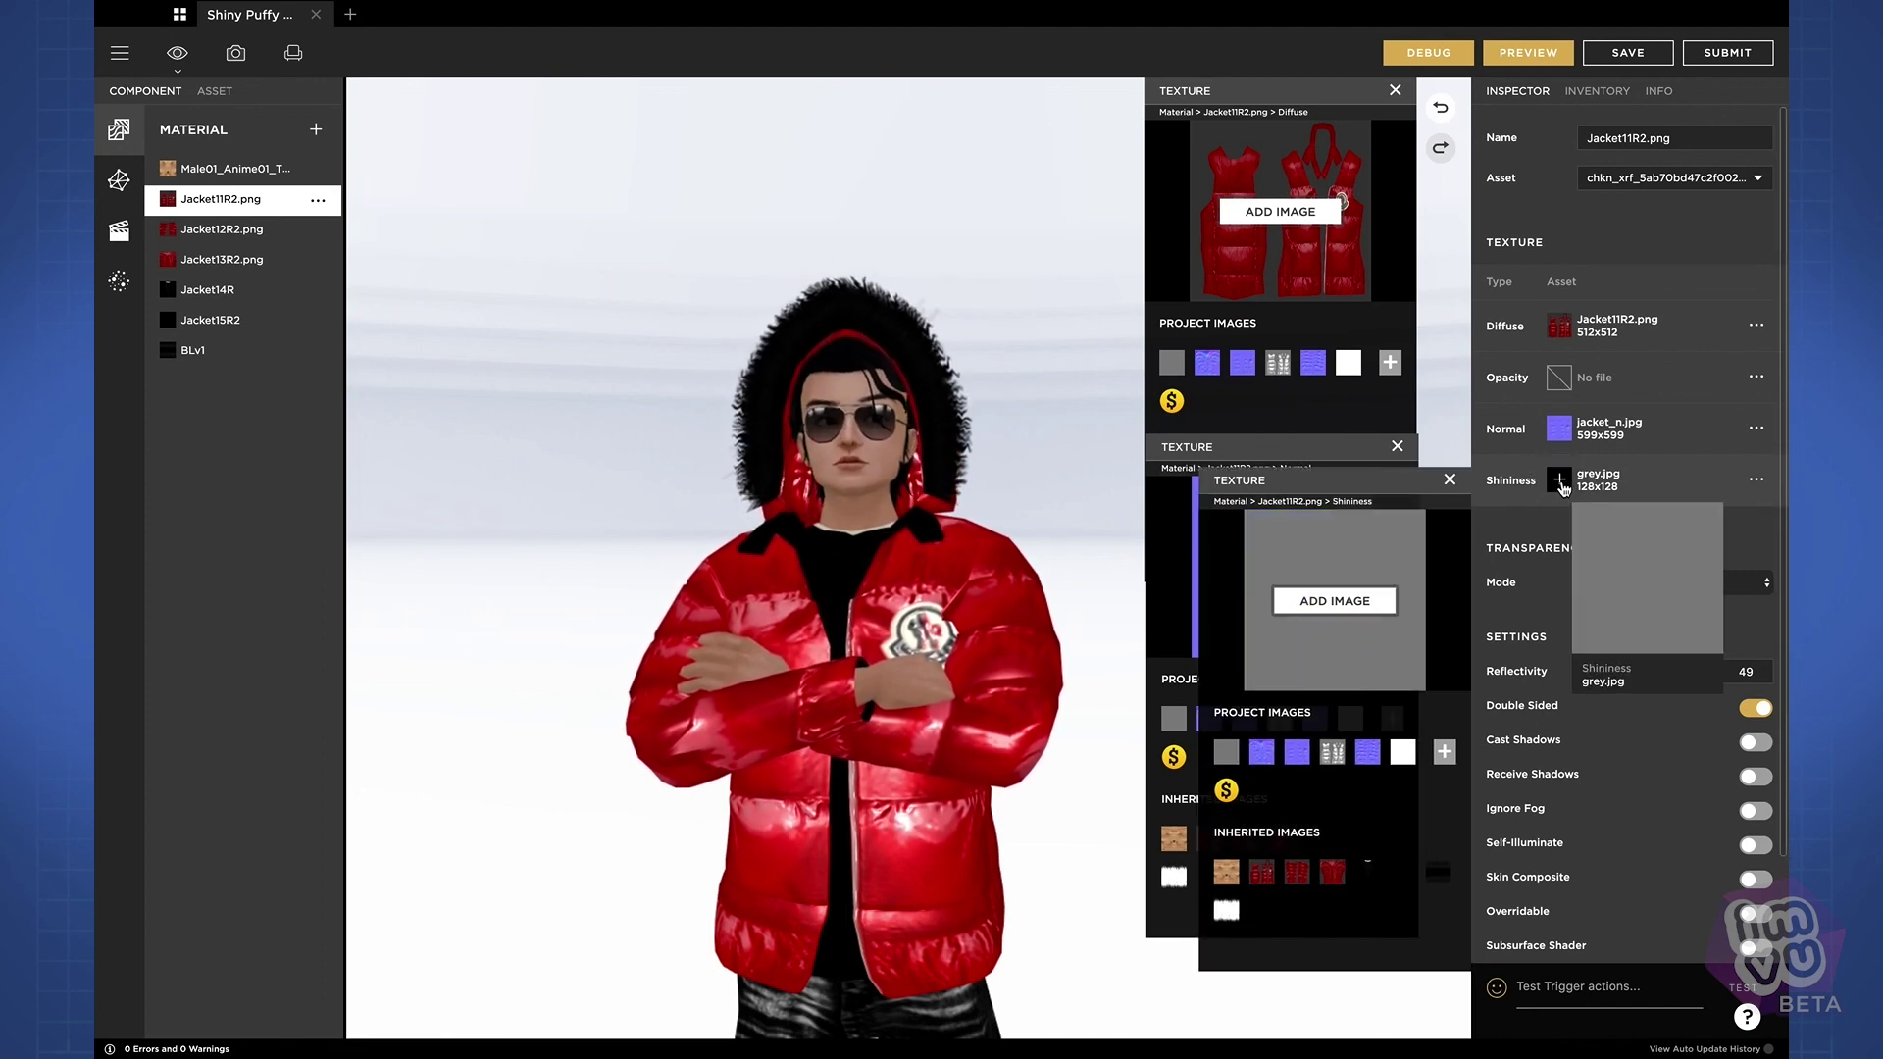
left_click_drag(1411, 484, 1399, 537)
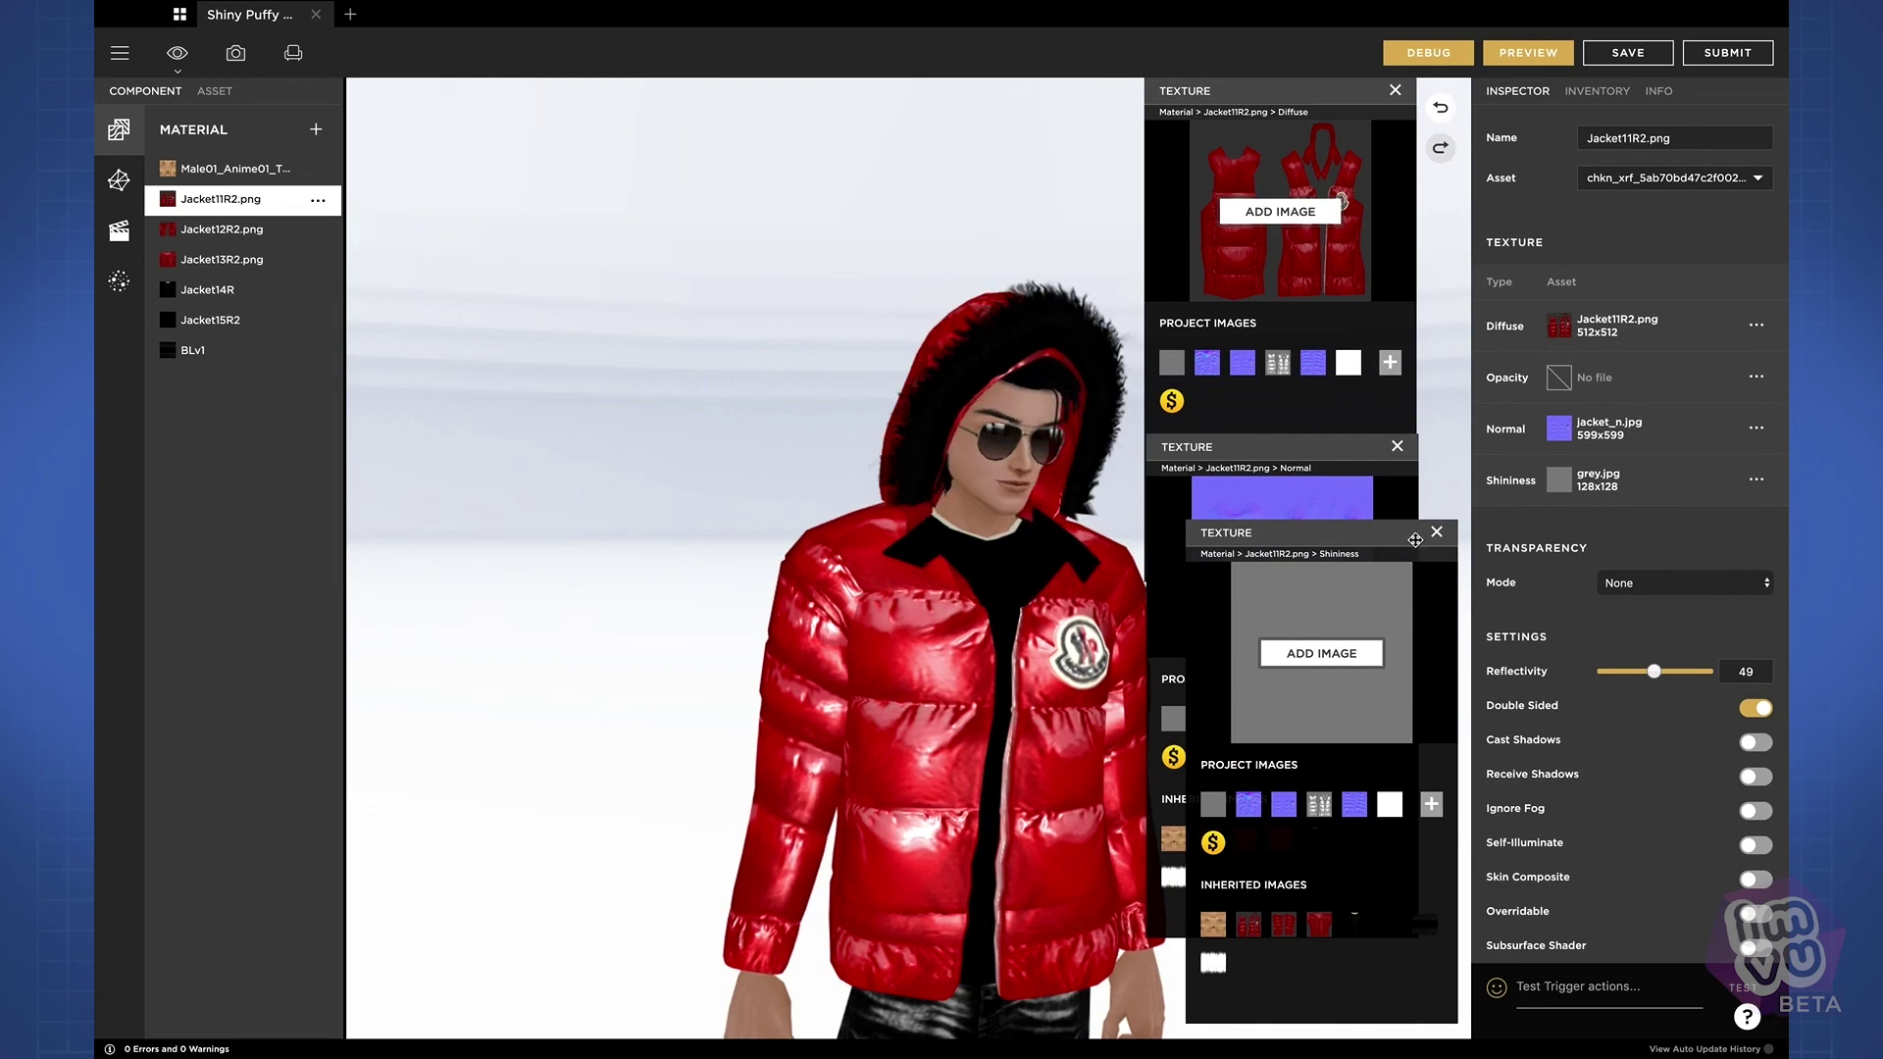